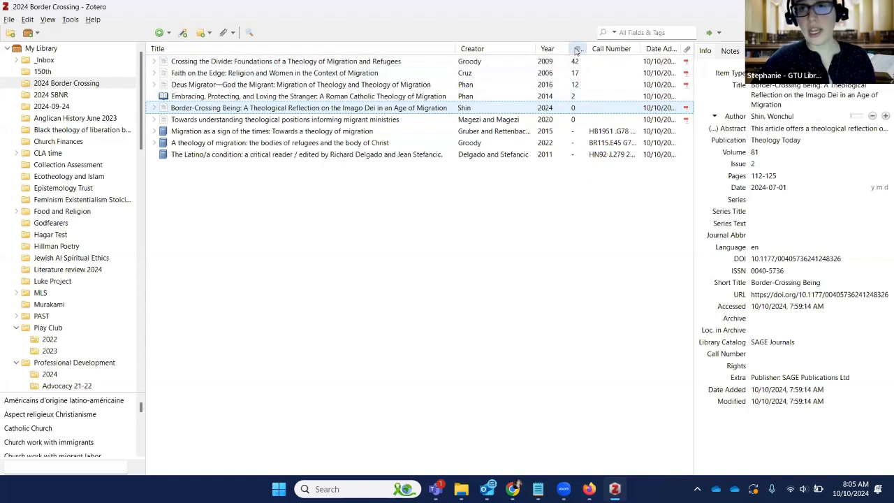
# - Widen the Total Distinct Citing Publications column in the item list
pyautogui.moveTo(571, 48); pyautogui.dragTo(629, 50)
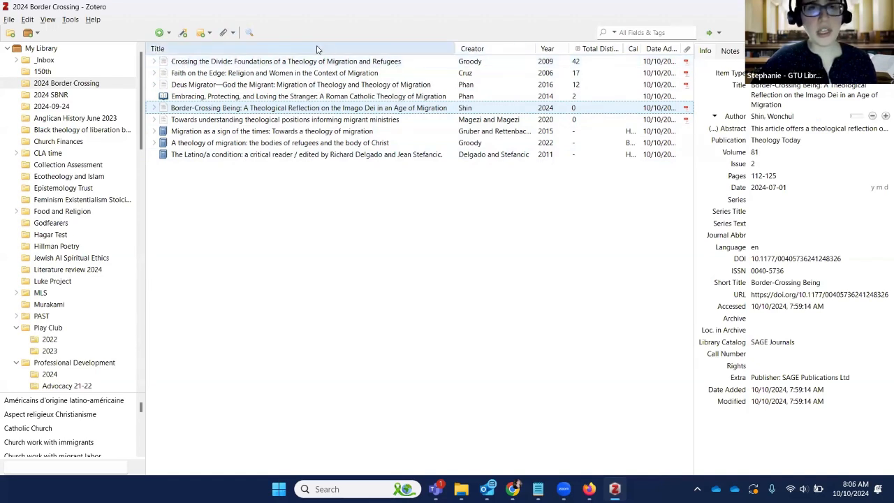
# - Show the Supporting column in the item list and hide it again
pyautogui.rightClick(338, 48)
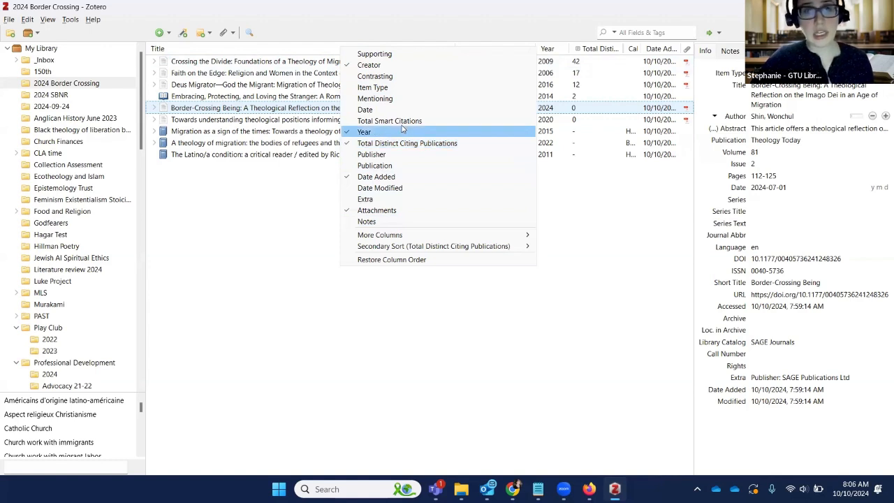
pyautogui.click(380, 55)
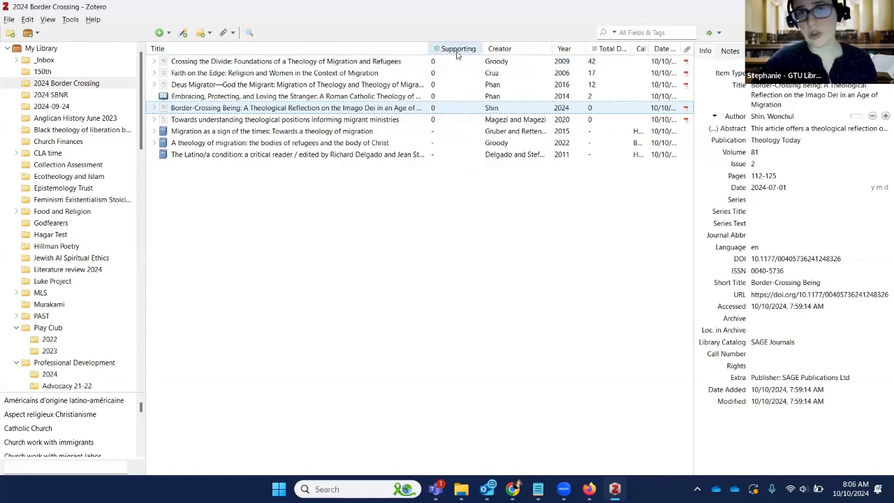
pyautogui.rightClick(459, 54)
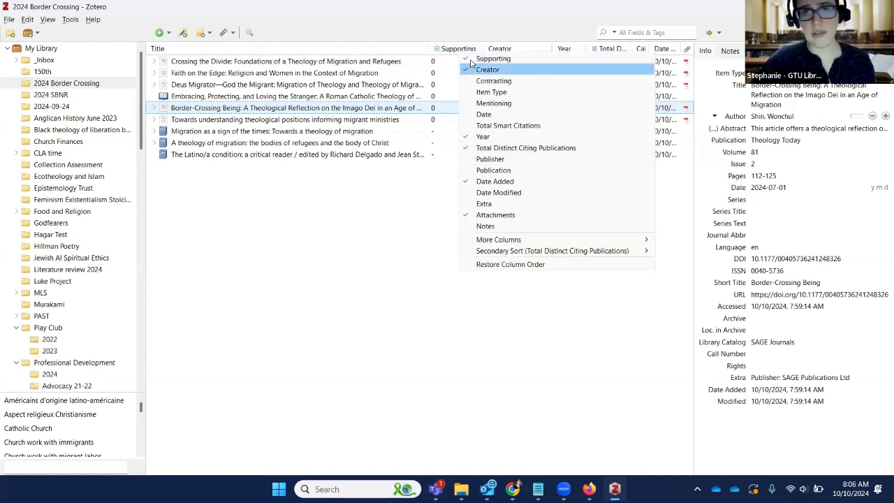
pyautogui.click(469, 58)
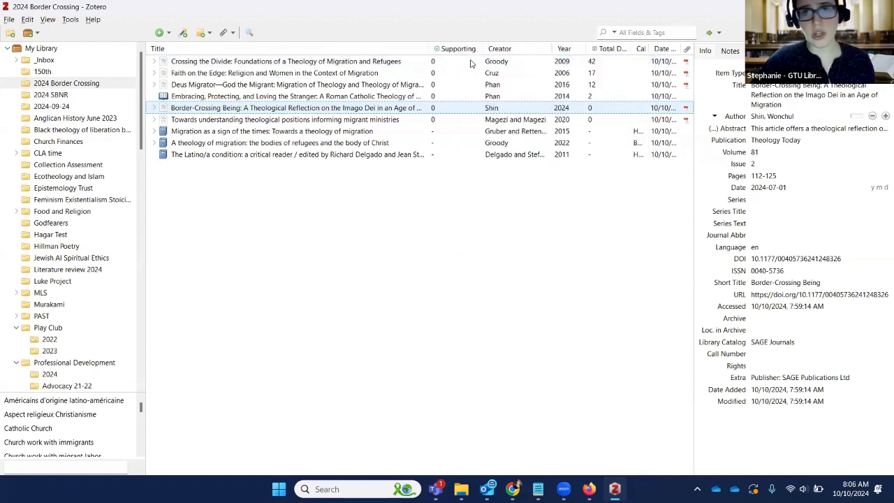
# - Open the scite report for "Crossing the Divide: Foundations of a Theology of Migration and Refugees", allow all cookies and maximize the browser window
pyautogui.rightClick(417, 65)
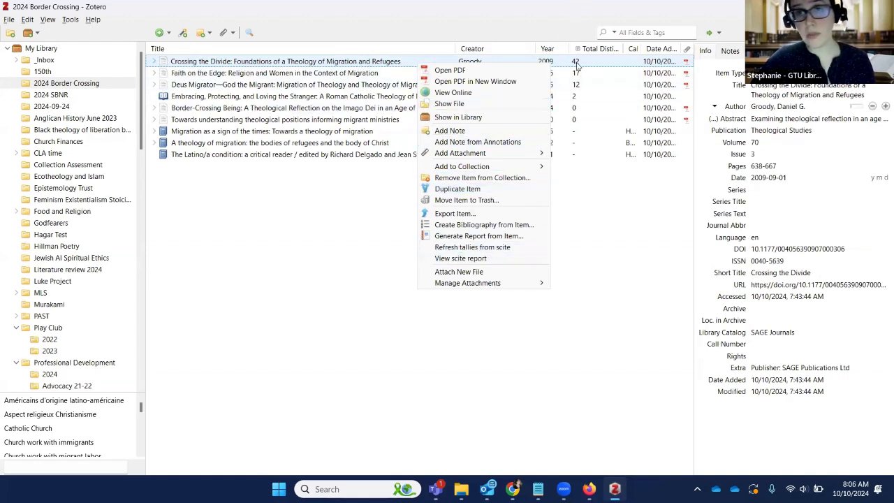
pyautogui.click(479, 258)
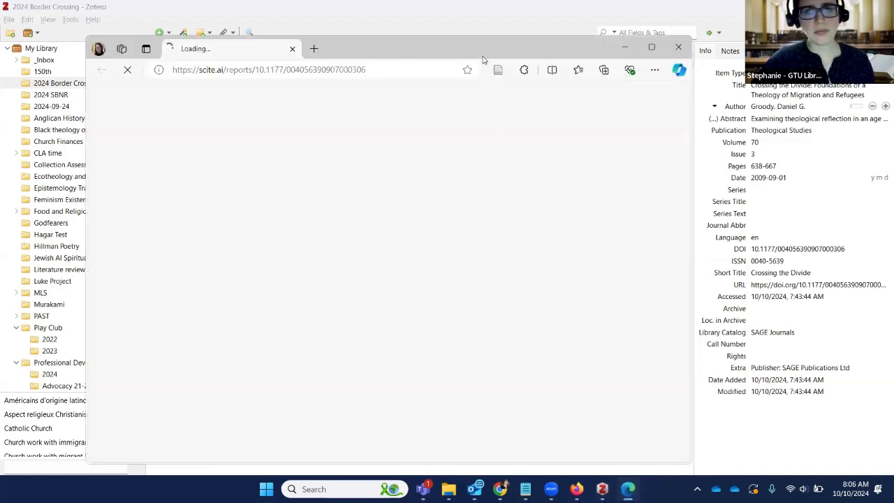
pyautogui.moveTo(480, 54); pyautogui.dragTo(489, 40)
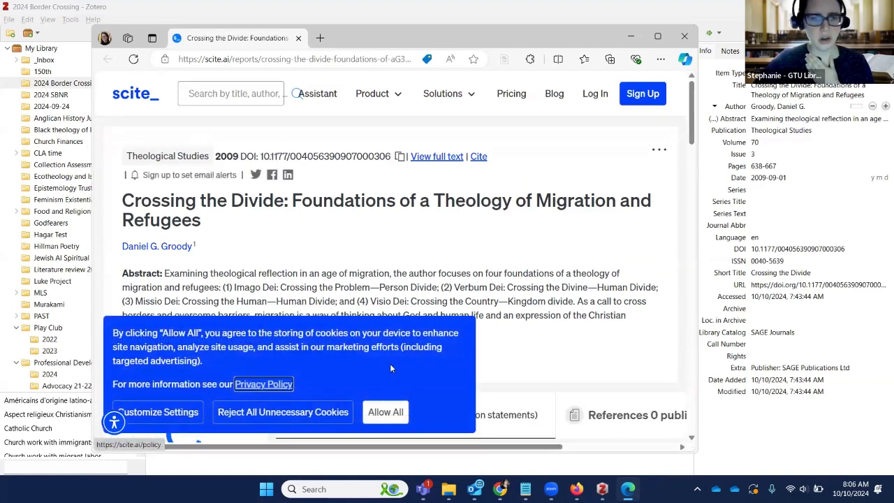
pyautogui.click(384, 412)
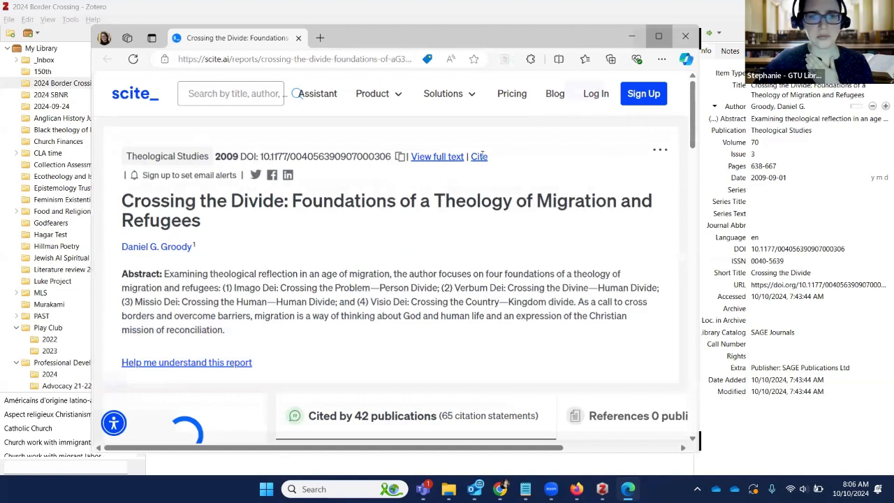
pyautogui.click(658, 36)
# - Examine the scite report's citation statements, paper sections, citation types and other filters
pyautogui.scroll(-2, 483, 158)
pyautogui.scroll(-2, 500, 136)
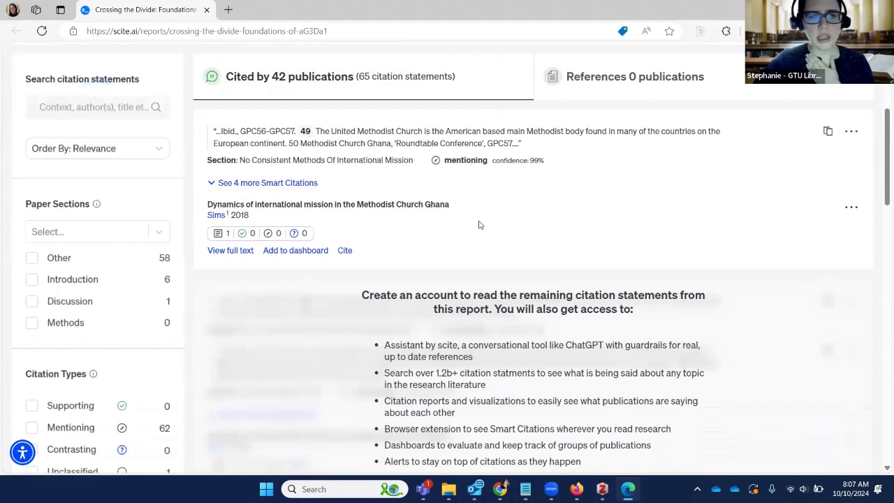
pyautogui.scroll(-5, 531, 289)
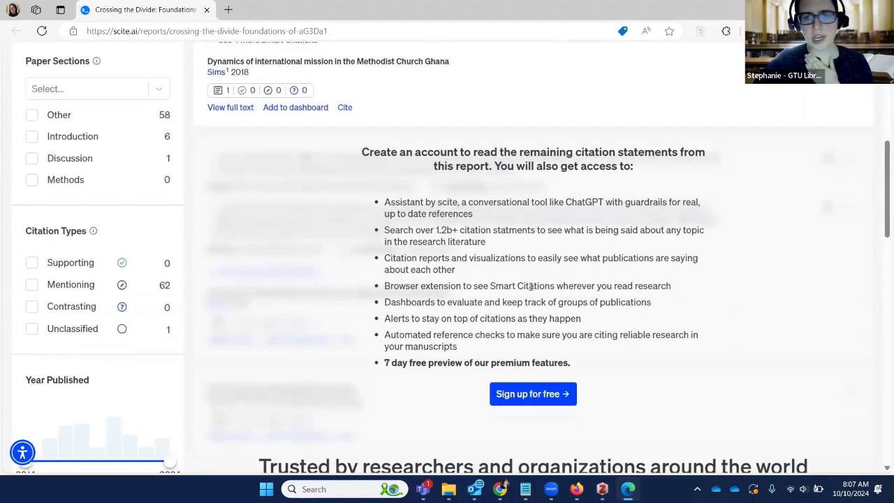
pyautogui.scroll(5, 531, 288)
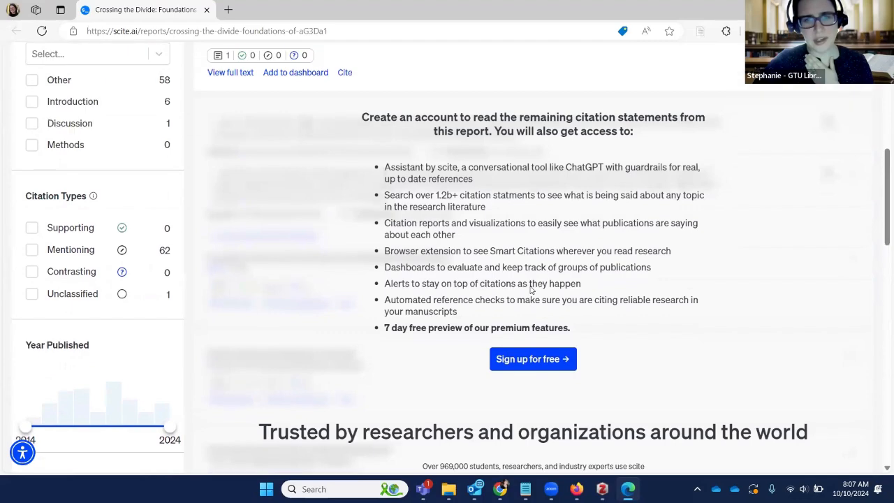
pyautogui.scroll(1, 531, 289)
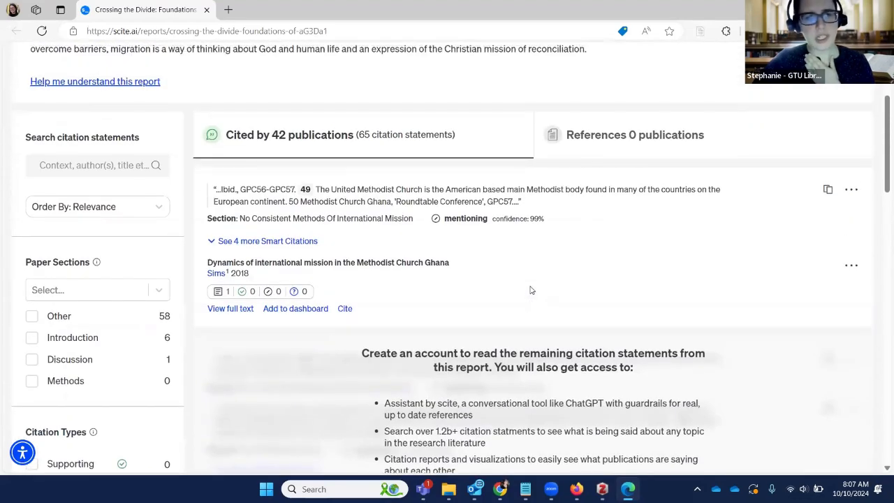
pyautogui.scroll(3, 531, 290)
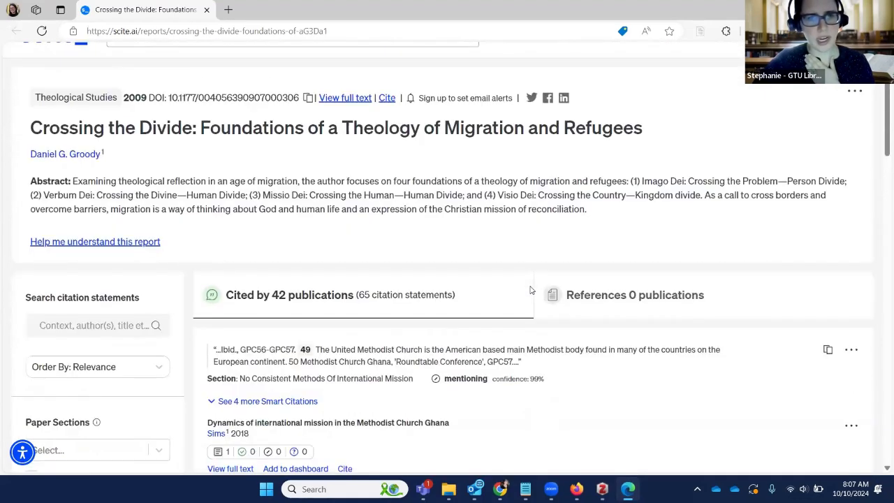
pyautogui.scroll(1, 530, 290)
pyautogui.scroll(-5, 530, 290)
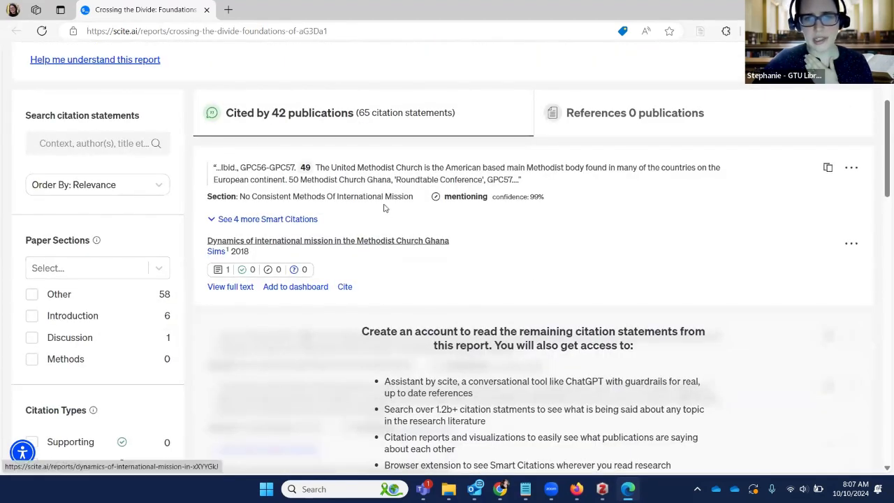
pyautogui.scroll(-10, 100, 100)
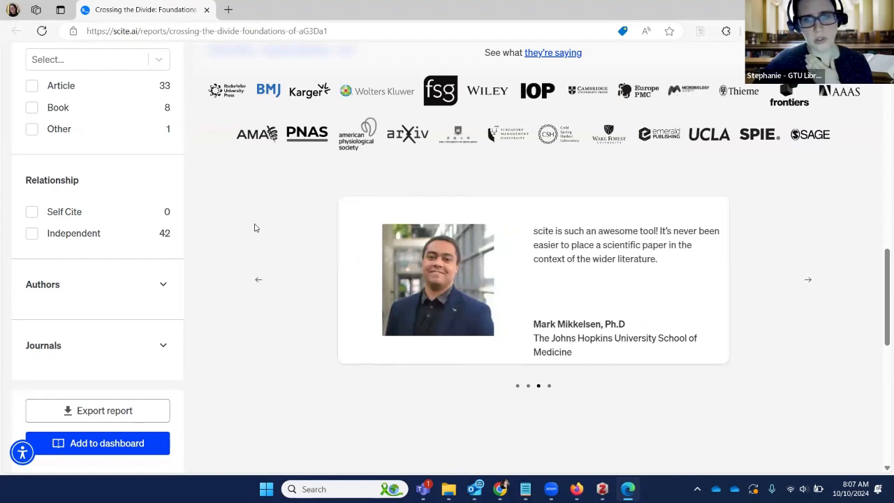
pyautogui.scroll(15, 255, 228)
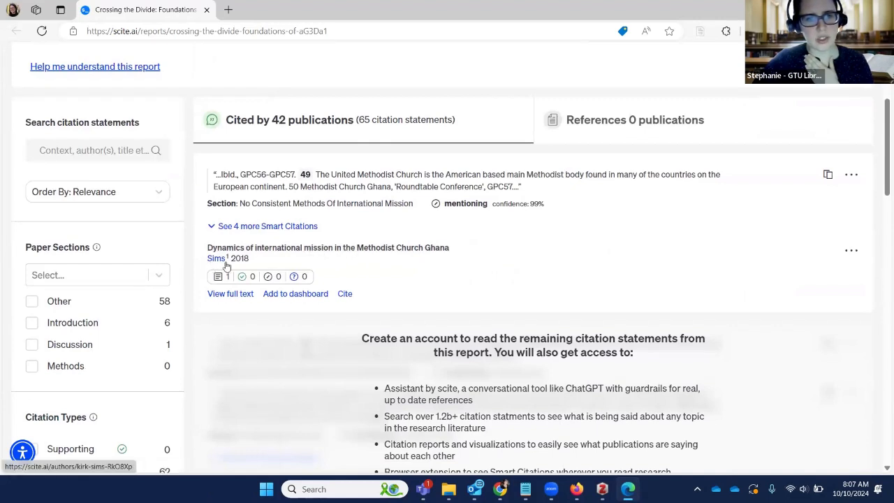
# - View the full text page of the citing work "Dynamics of international mission in the Methodist Church Ghana" and read its publication details and summary
pyautogui.click(233, 299)
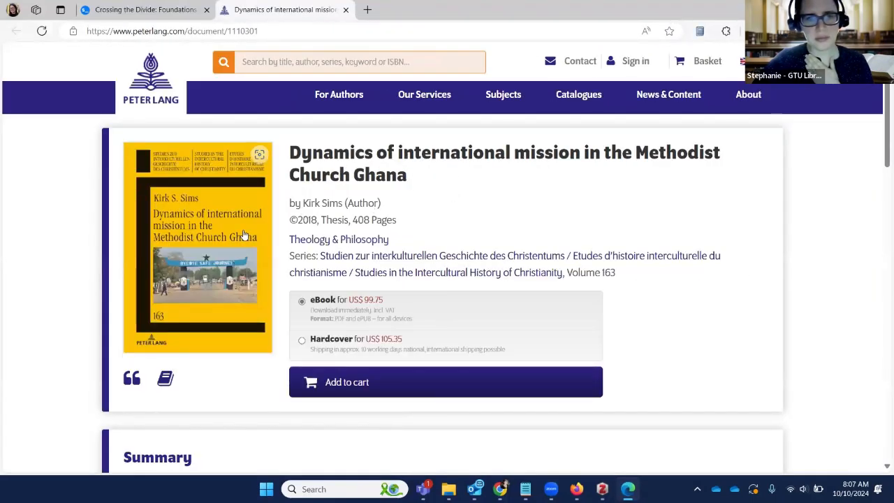
pyautogui.tripleClick(338, 222)
pyautogui.click(455, 224)
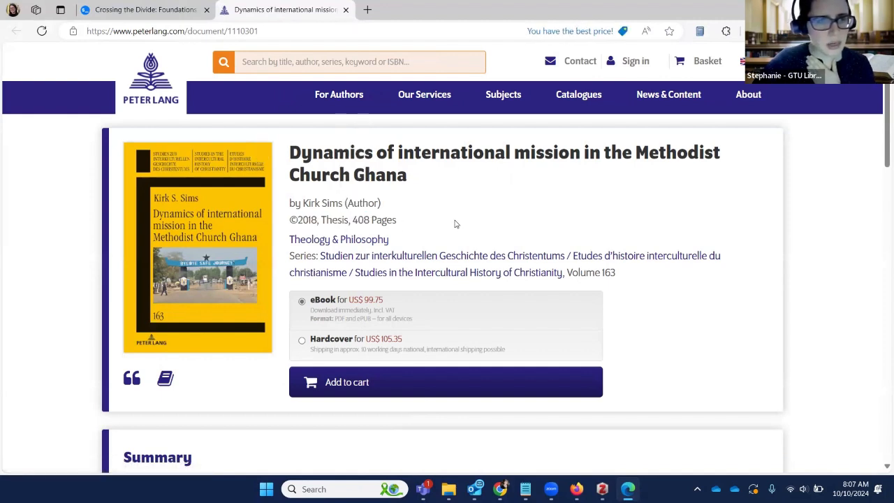
pyautogui.scroll(-2, 514, 253)
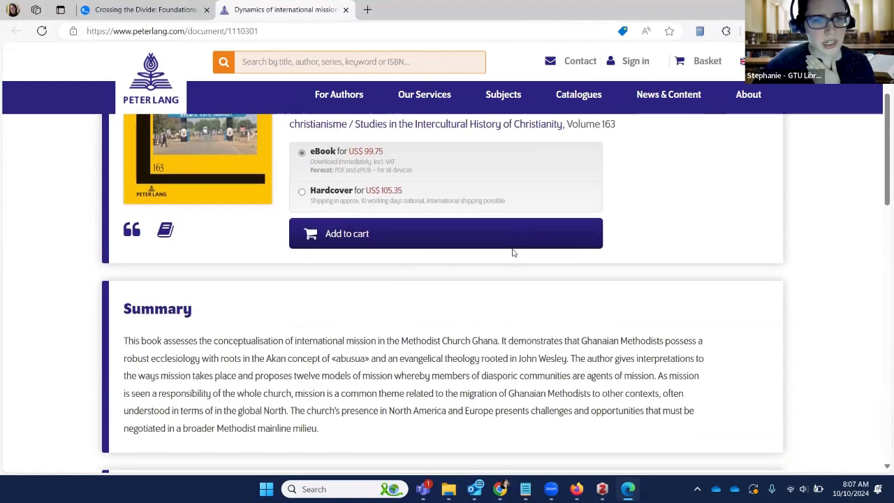
pyautogui.scroll(-2, 513, 253)
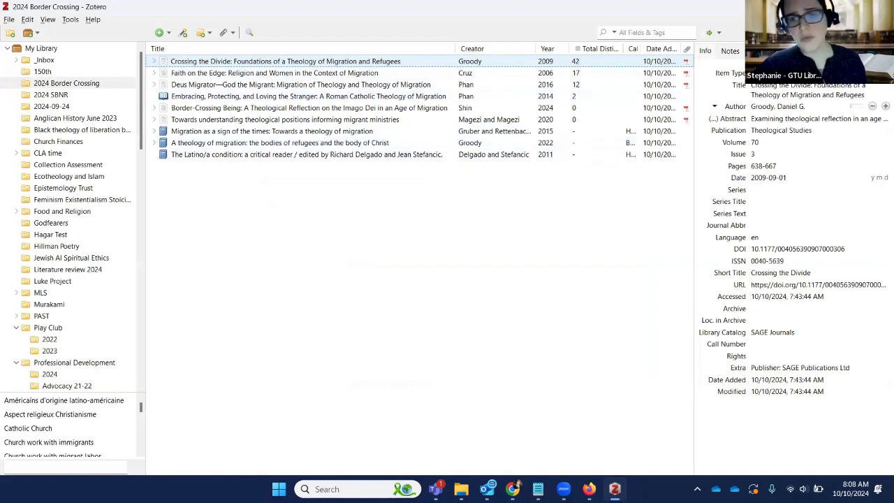
# - Switch to the maximized Firefox window and look through the article "Introducing the scite Plug-in for Zotero", including its screenshots and demonstration
pyautogui.click(588, 489)
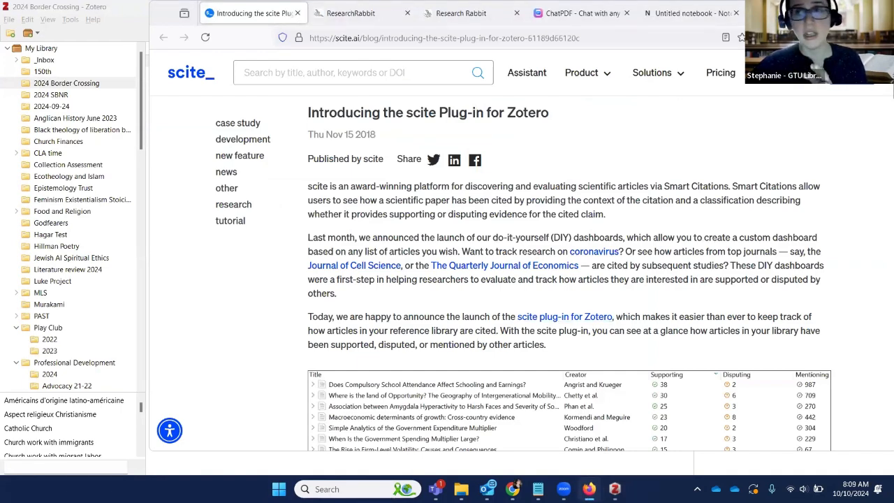
pyautogui.press('super+Up')
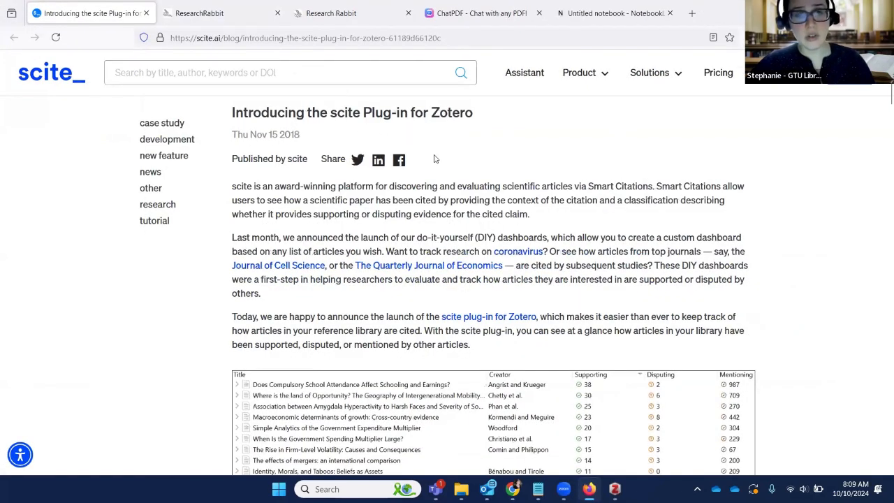
pyautogui.scroll(-3, 434, 159)
pyautogui.scroll(-3, 531, 245)
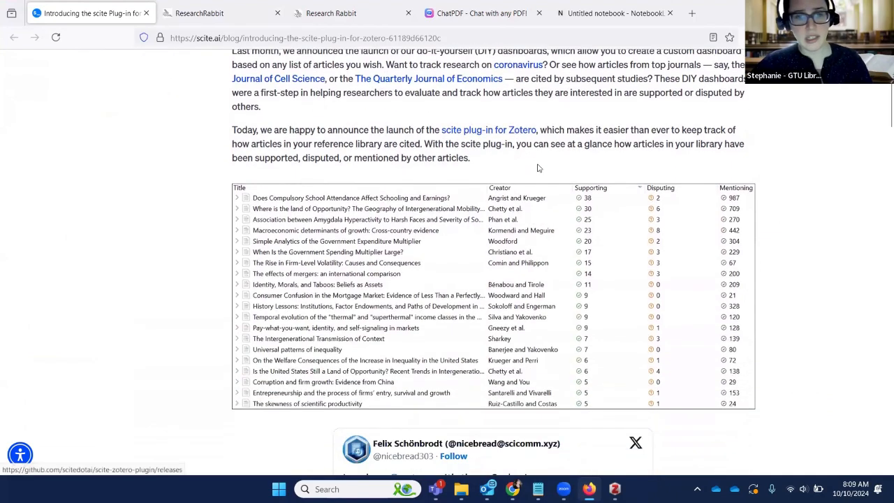
pyautogui.scroll(-10, 539, 168)
pyautogui.scroll(-15, 538, 167)
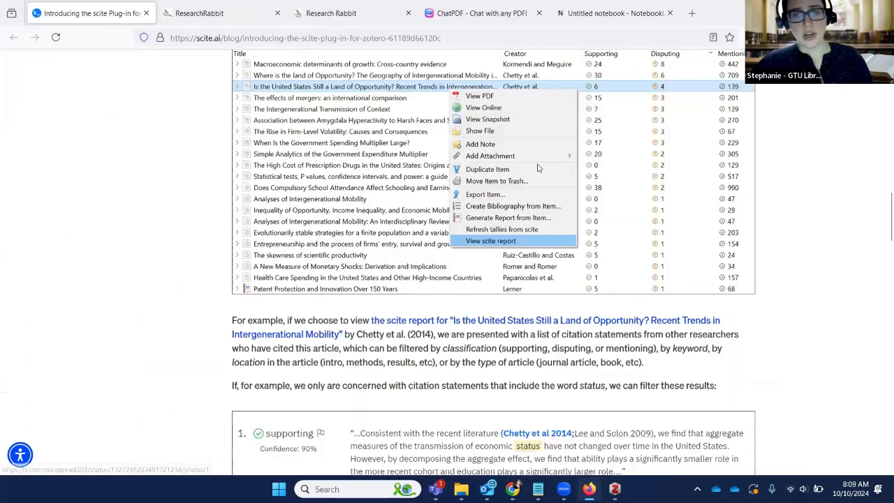
pyautogui.scroll(-10, 538, 167)
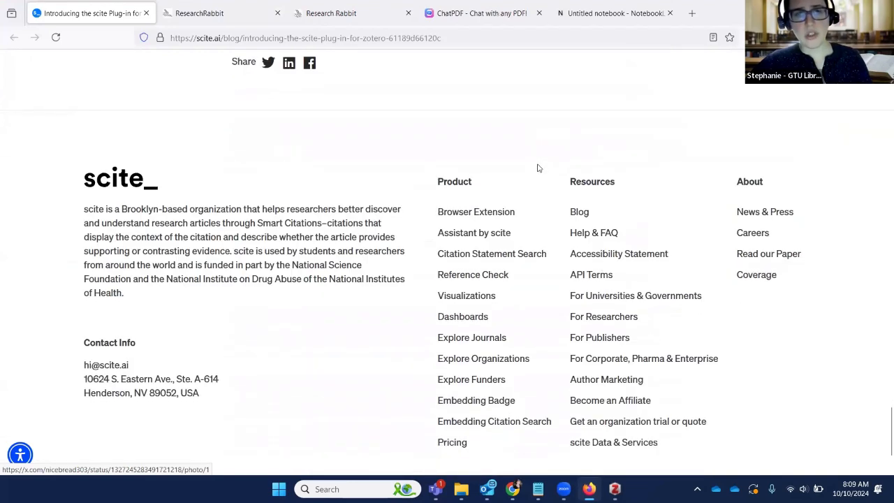
pyautogui.scroll(10, 537, 168)
pyautogui.scroll(4, 540, 183)
pyautogui.scroll(-1, 540, 183)
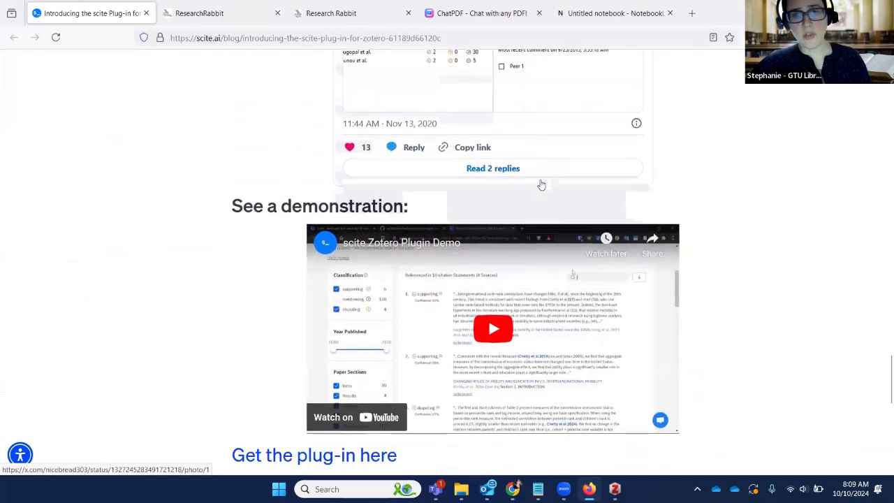
# - Follow the article's link to the scite-zotero-plugin releases on GitHub and view the v2.0.2 installation instructions and assets
pyautogui.scroll(6, 593, 256)
pyautogui.scroll(10, 594, 259)
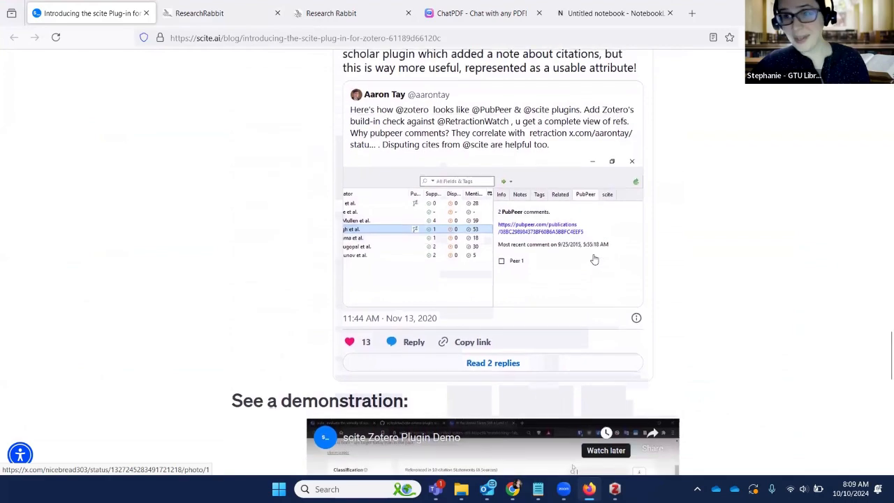
pyautogui.scroll(10, 593, 257)
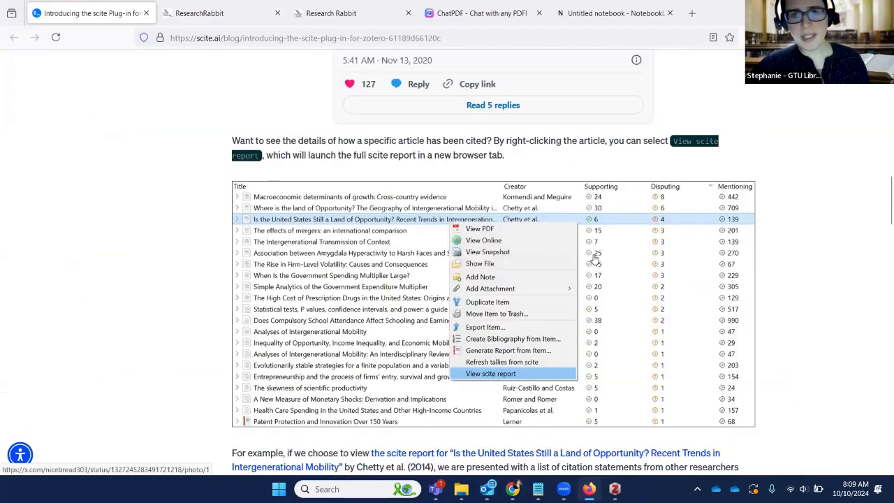
pyautogui.click(507, 200)
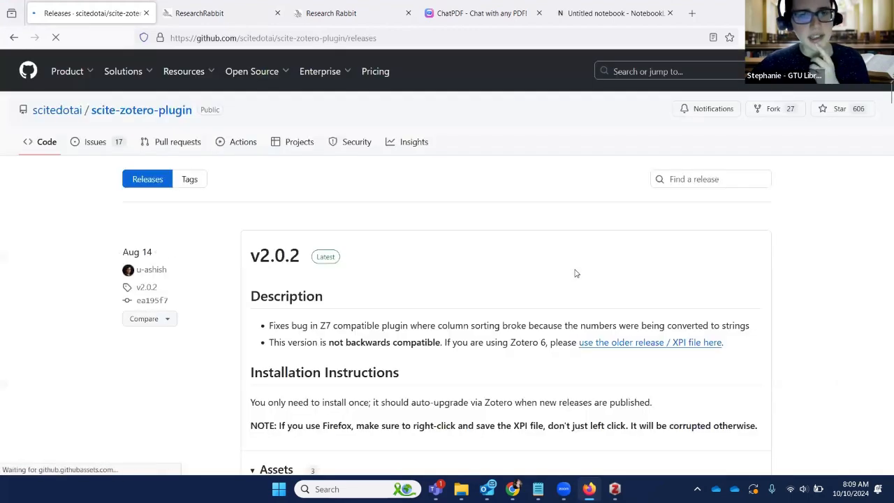
pyautogui.scroll(-3, 576, 273)
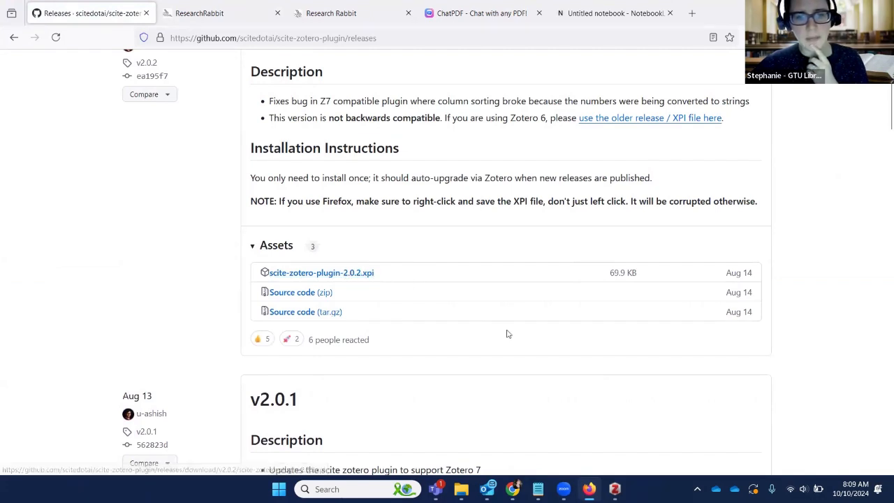
# - Switch to Zotero, inspect the Add-ons Manager's options for installing an add-on from a file, and close the manager
pyautogui.click(614, 489)
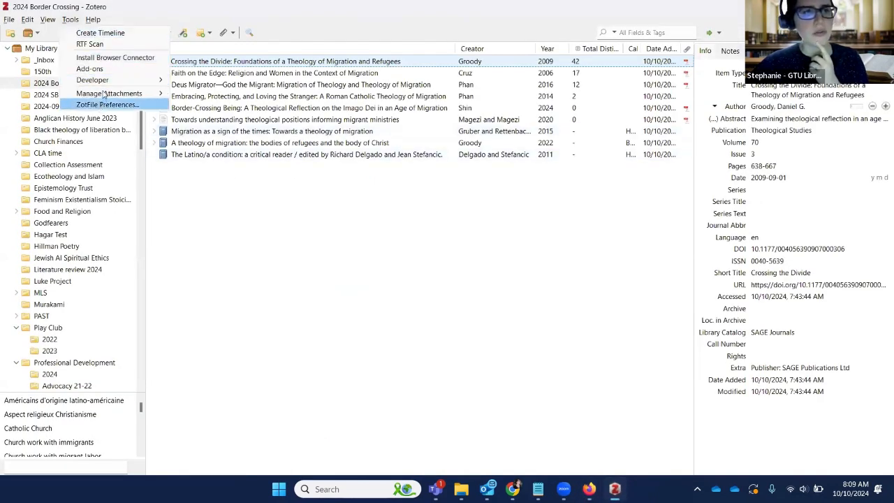
pyautogui.click(90, 69)
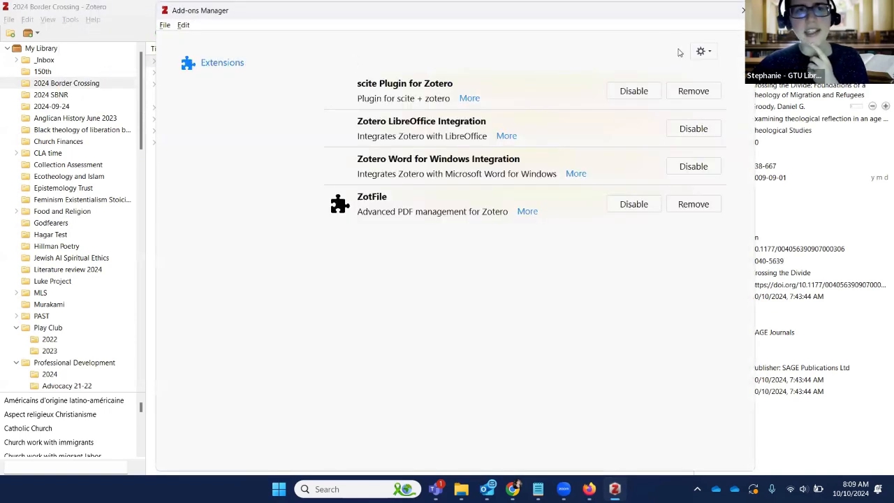
pyautogui.click(704, 55)
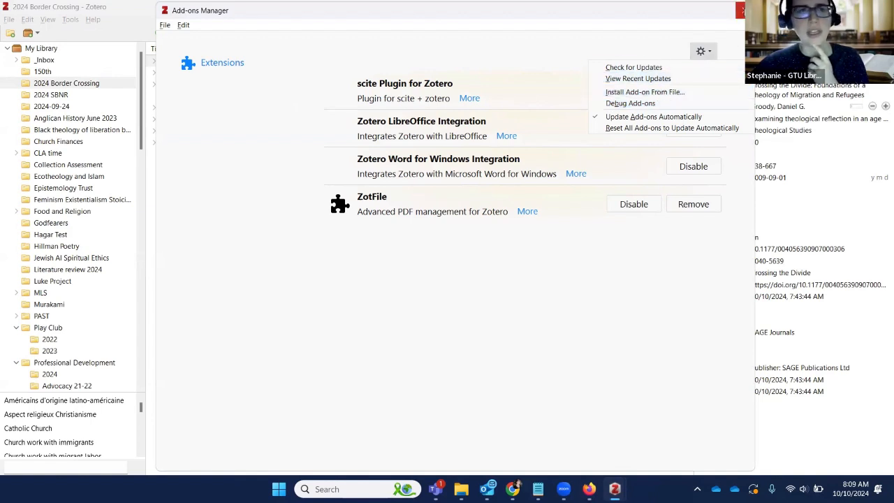
pyautogui.click(742, 10)
pyautogui.click(68, 20)
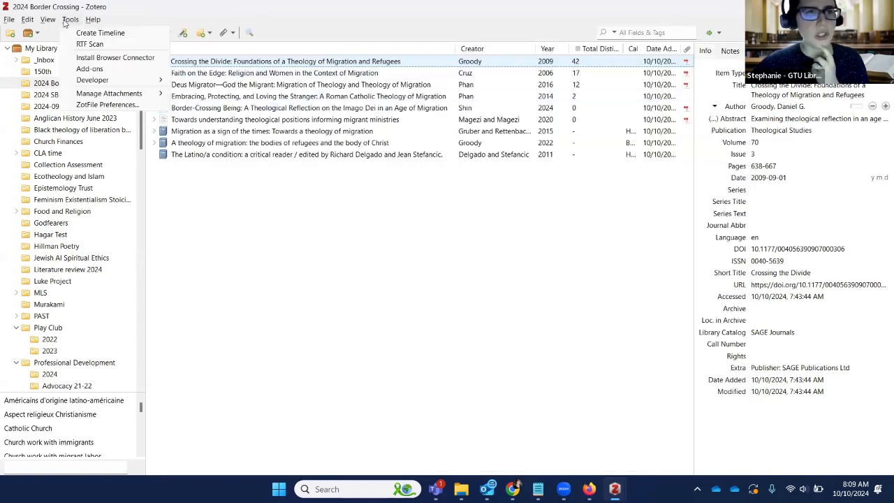
# - Reopen Zotero's Add-ons Manager, view the Install Add-on From File option among the add-on tools, and close the manager
pyautogui.click(85, 69)
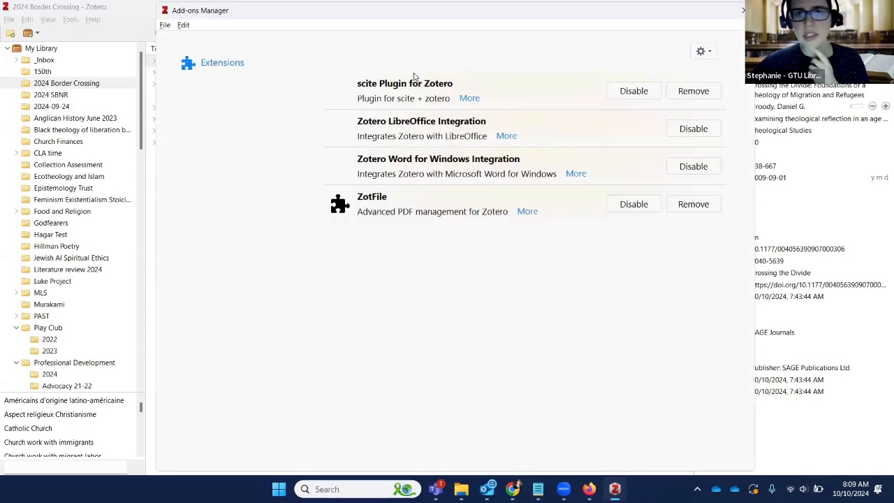
pyautogui.click(704, 53)
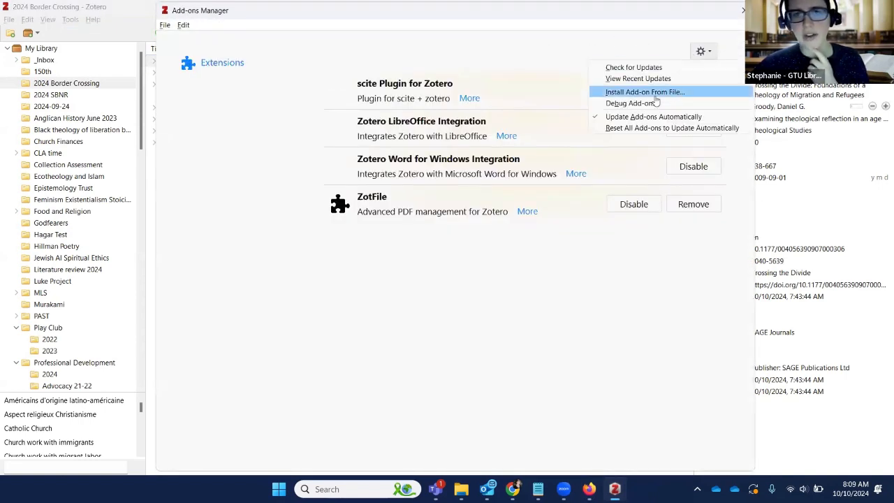
pyautogui.click(419, 61)
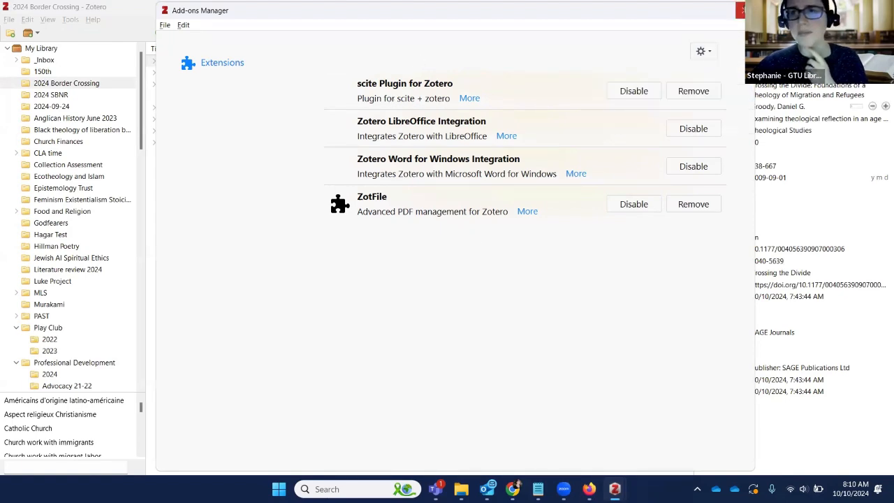
pyautogui.click(743, 9)
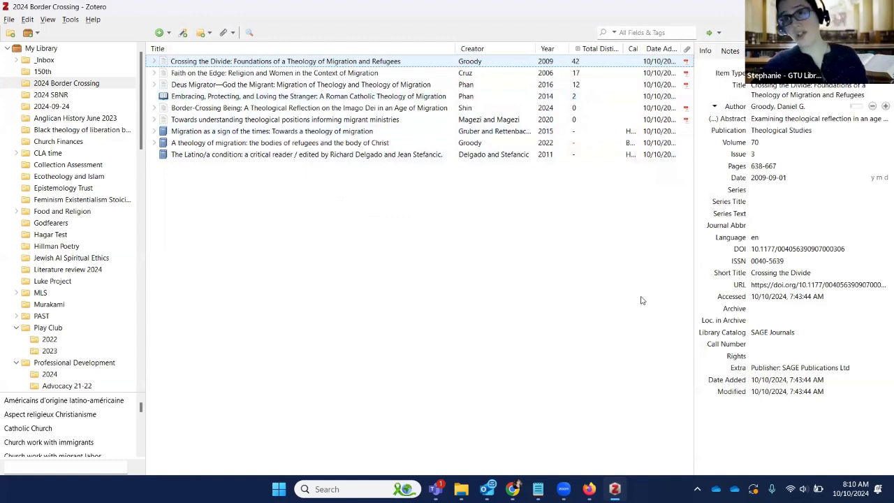
# - Switch to Firefox, close the GitHub releases page, and view the ResearchRabbit home page down to its sign-up option
pyautogui.click(589, 489)
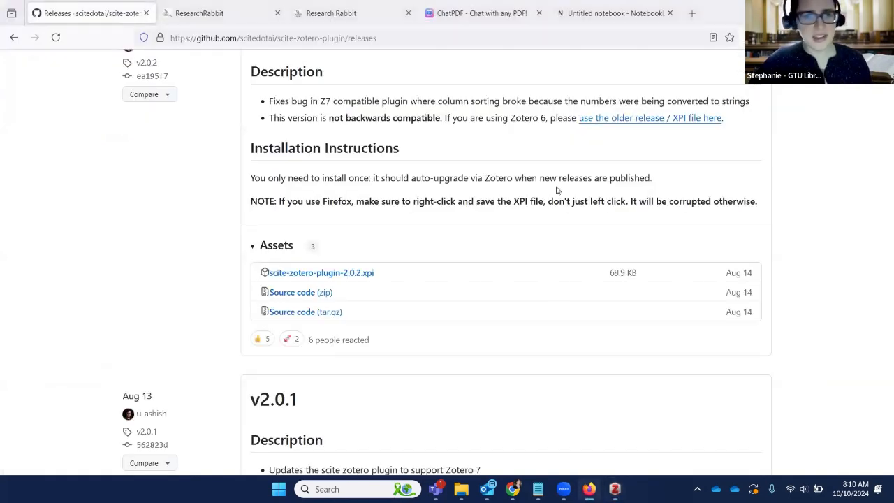
pyautogui.click(146, 12)
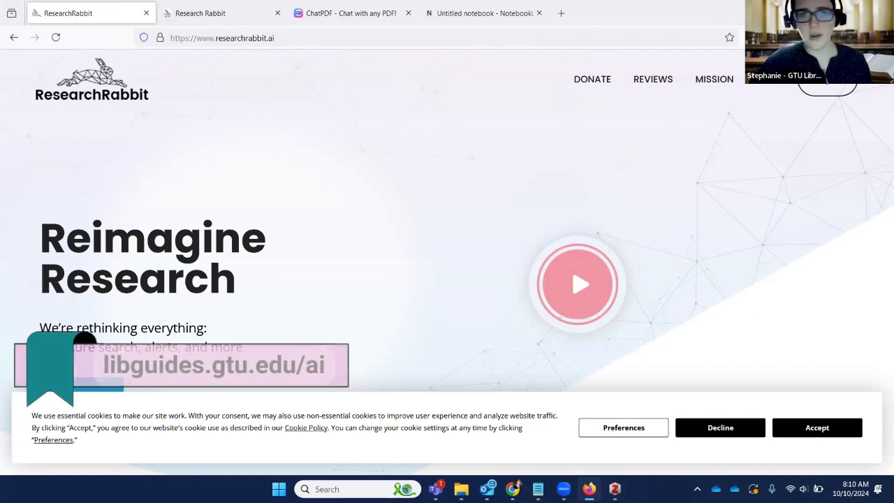
pyautogui.scroll(-3, 737, 123)
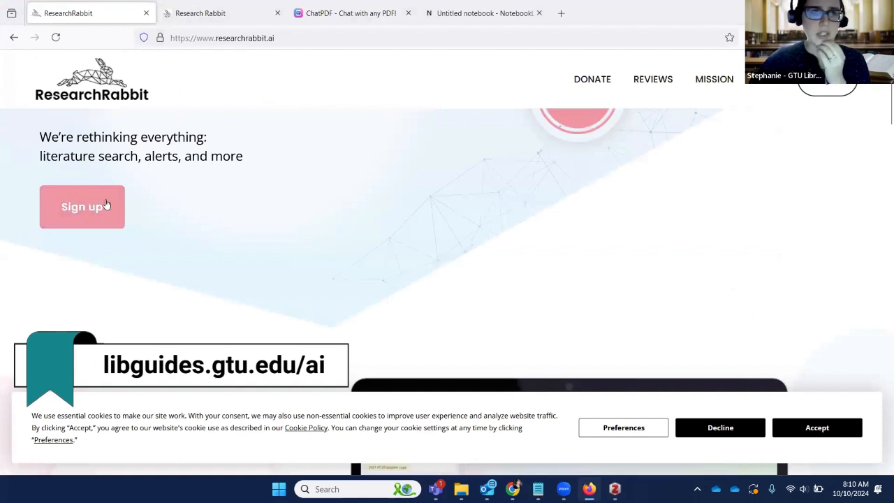
# - Go to the ResearchRabbit app's collections and look through the papers in the Interfaith Chaplaincy collection
pyautogui.click(211, 15)
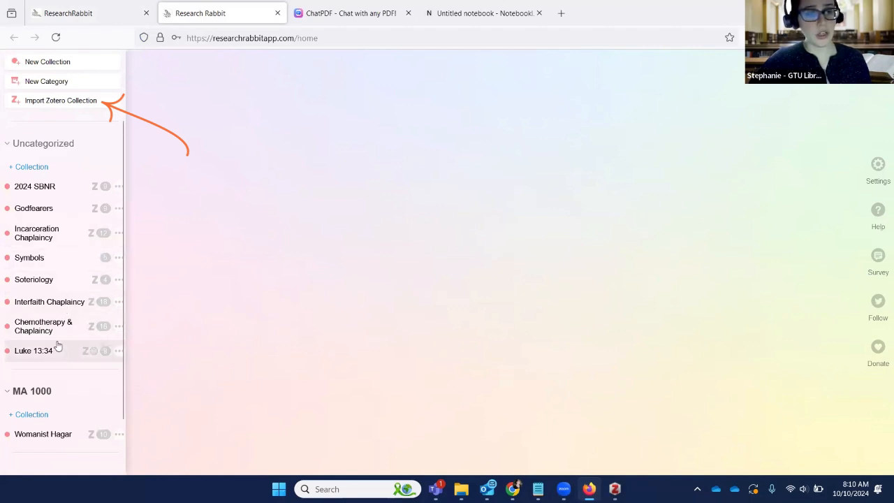
pyautogui.click(67, 308)
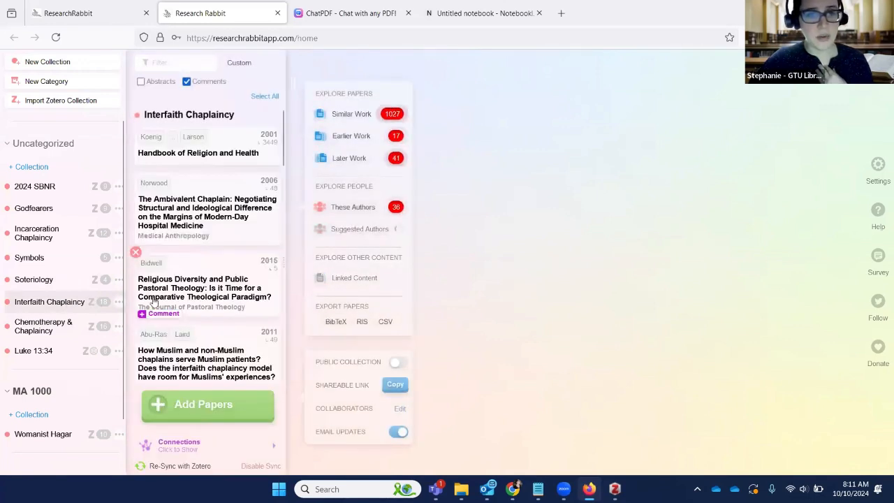
pyautogui.scroll(-3, 209, 209)
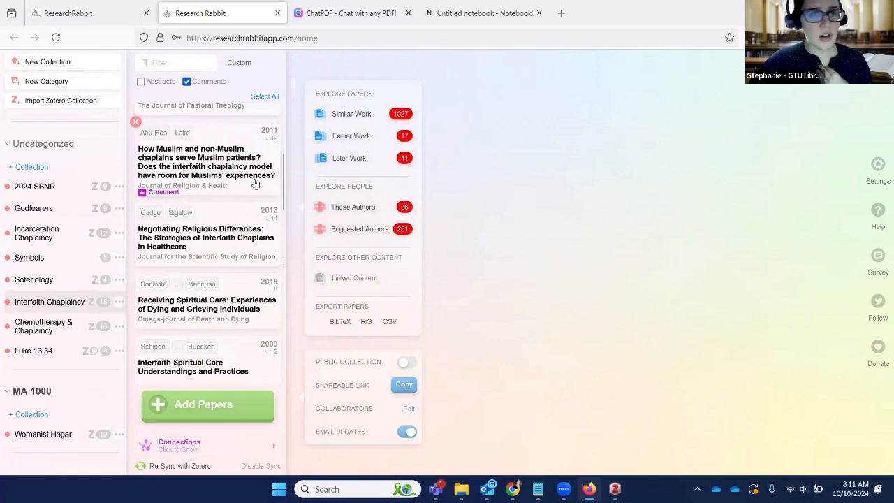
pyautogui.scroll(-4, 256, 182)
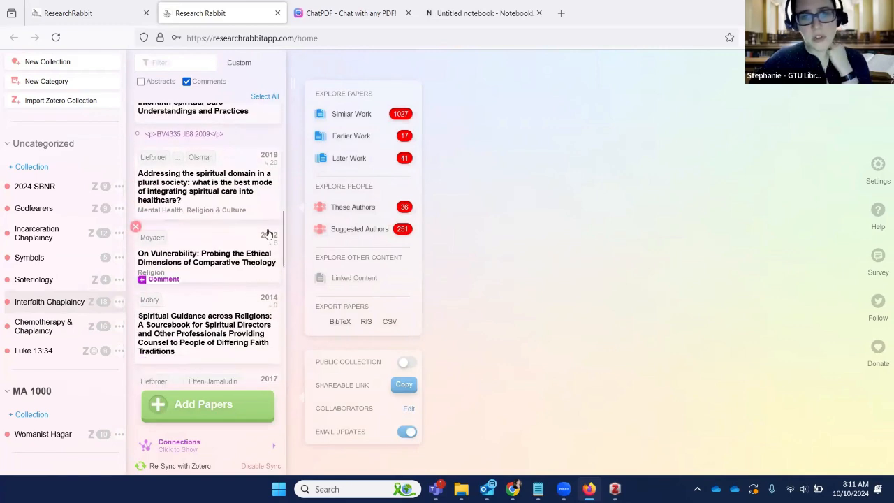
# - Show similar work for the Interfaith Chaplaincy collection and examine the network graph of connections between its papers
pyautogui.click(354, 116)
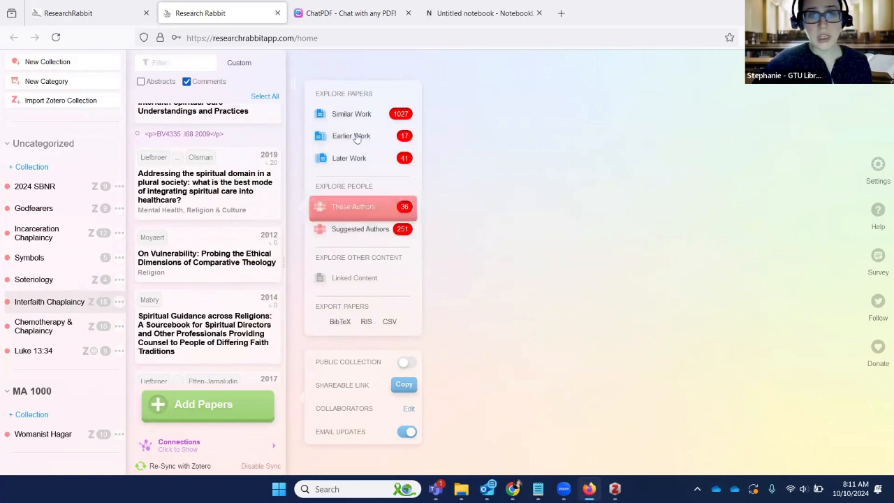
pyautogui.click(354, 113)
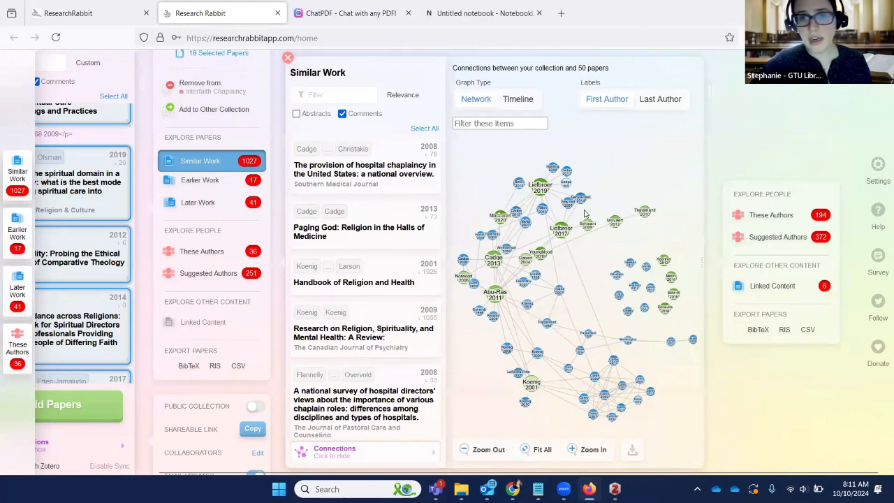
pyautogui.scroll(5, 585, 205)
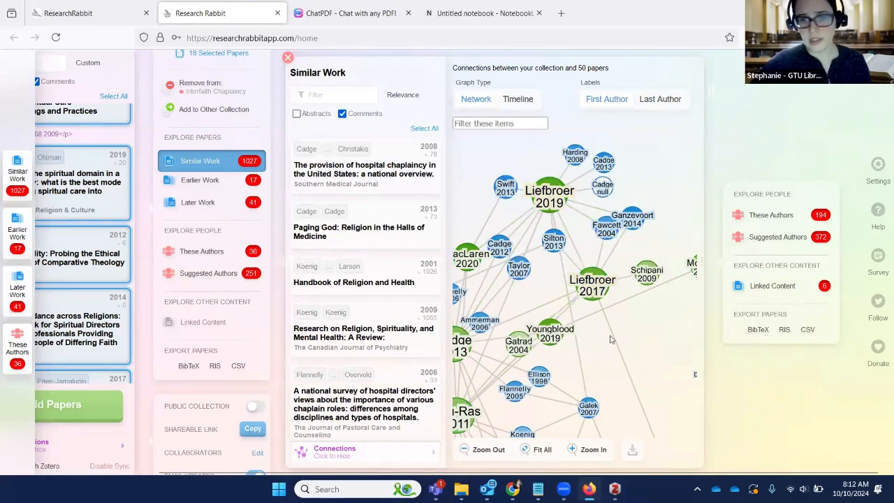
pyautogui.scroll(-1, 611, 340)
pyautogui.moveTo(611, 339); pyautogui.dragTo(654, 274)
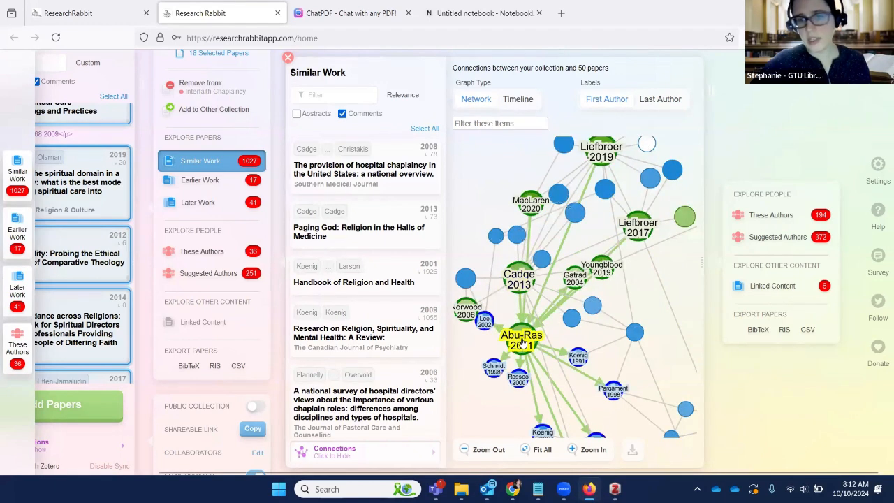
pyautogui.moveTo(653, 303); pyautogui.dragTo(612, 227)
pyautogui.scroll(-5, 618, 274)
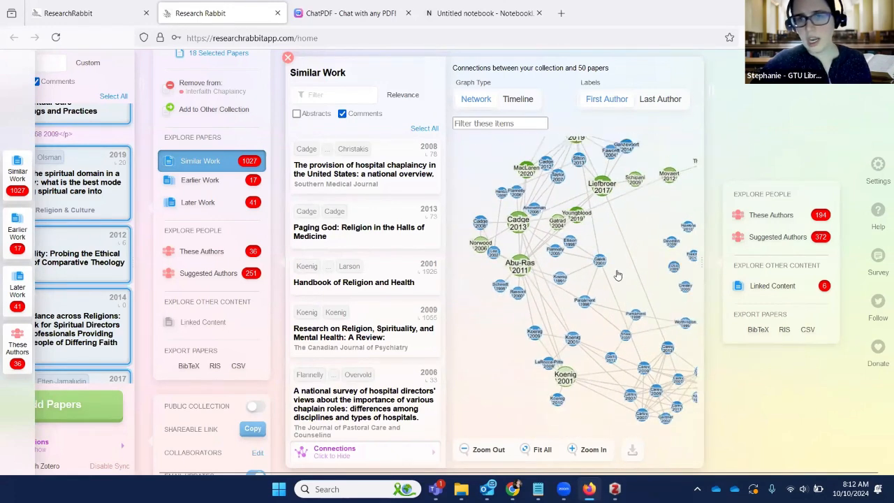
# - Select the 2013 paper on psychological resilience in the graph's separate cluster and read its abstract
pyautogui.moveTo(633, 257); pyautogui.dragTo(539, 248)
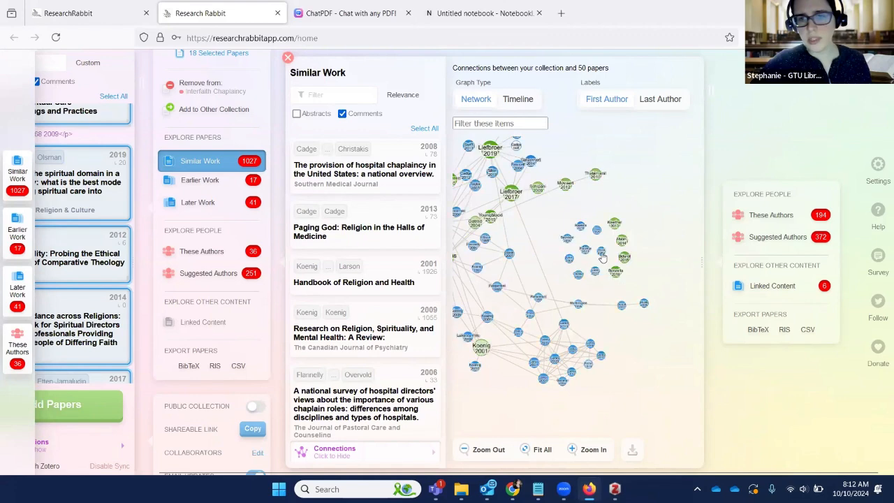
pyautogui.scroll(5, 591, 234)
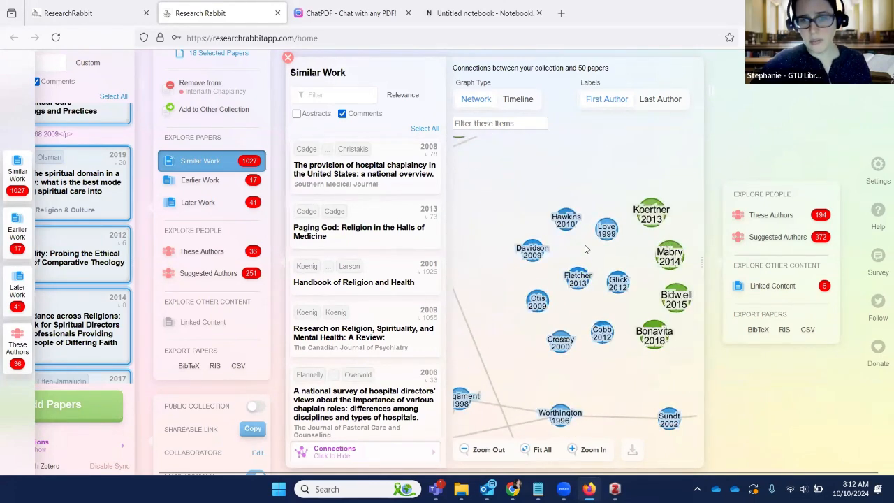
pyautogui.click(578, 280)
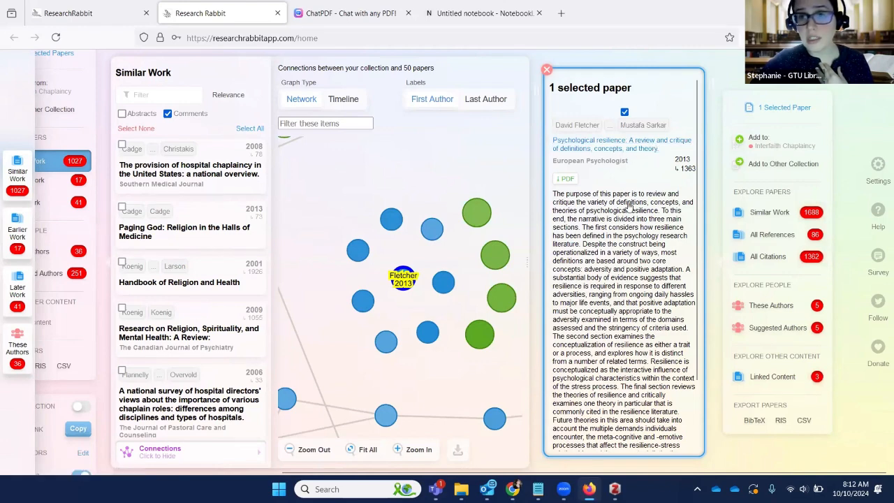
pyautogui.scroll(-3, 629, 206)
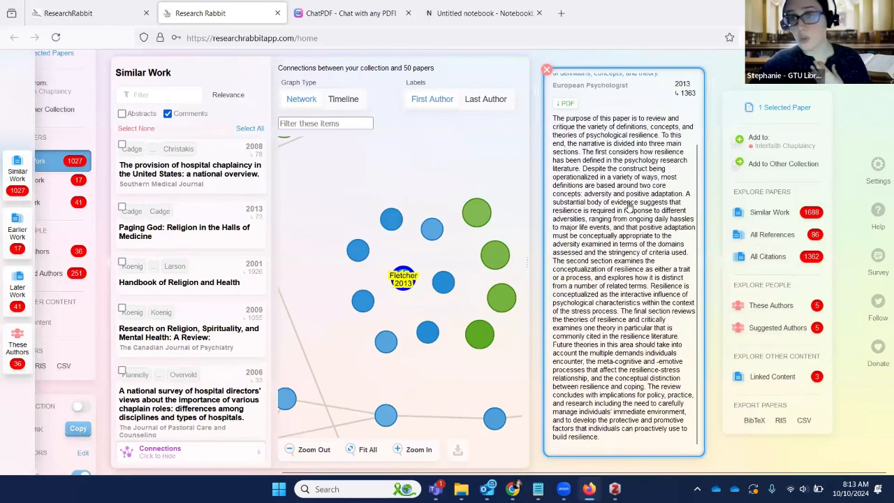
pyautogui.scroll(-1, 569, 231)
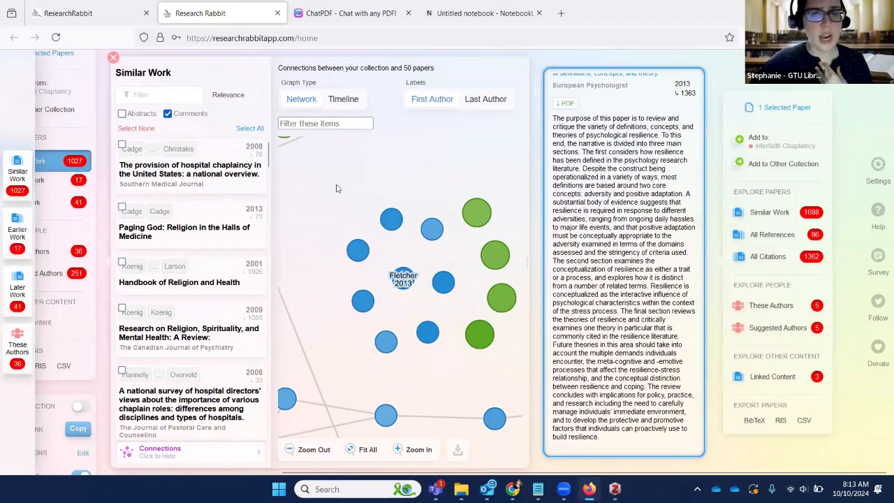
# - Select the 2009 paper "FACT: taking a spiritual history in a clinical setting" in the graph and add it to Interfaith Chaplaincy
pyautogui.scroll(-3, 372, 229)
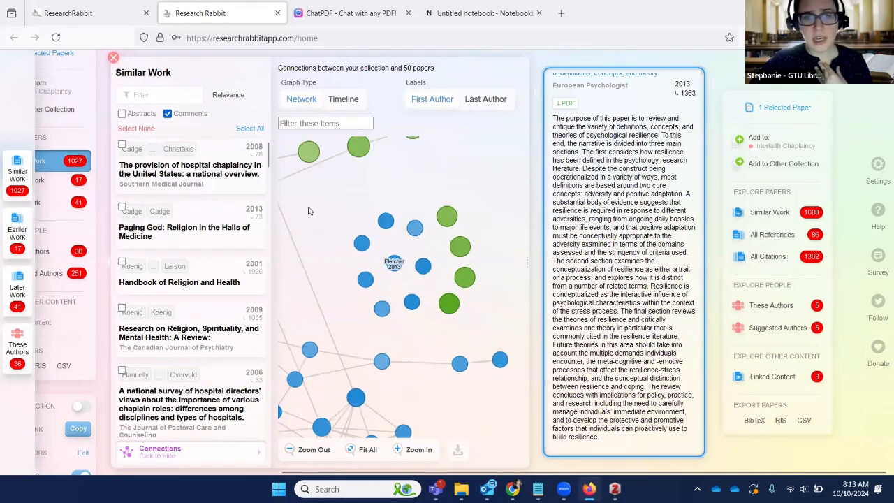
pyautogui.moveTo(305, 232); pyautogui.dragTo(425, 173)
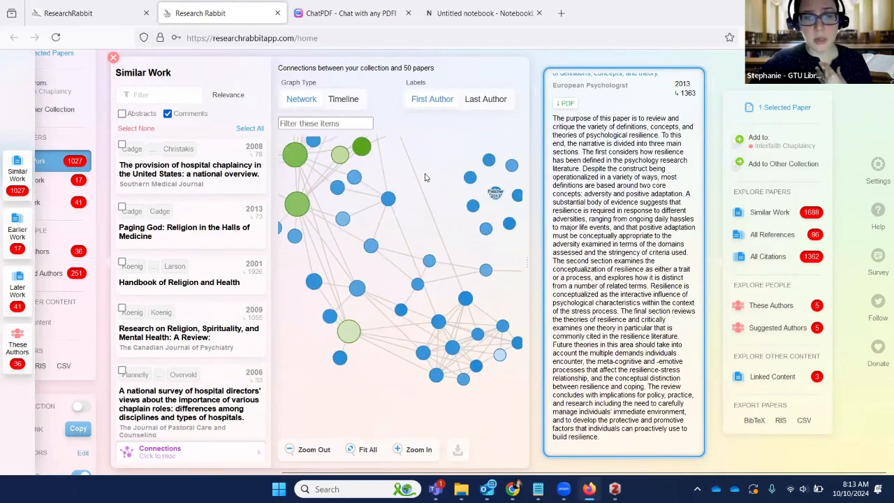
pyautogui.click(329, 317)
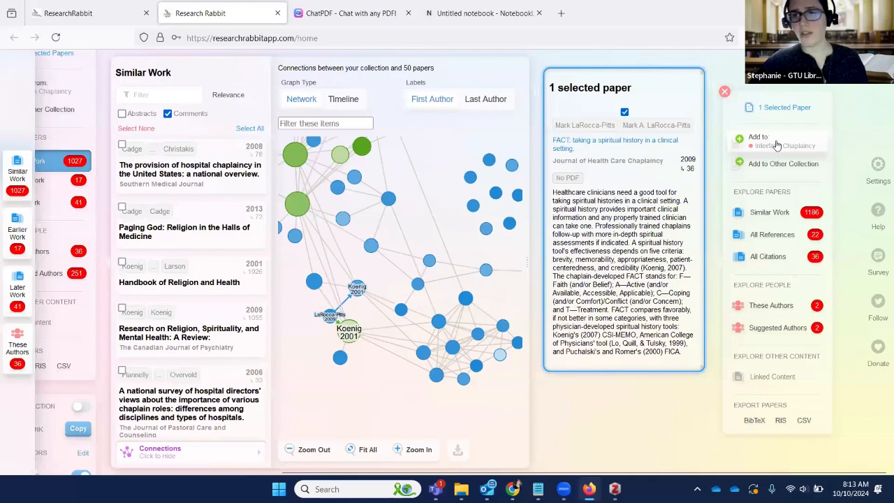
pyautogui.click(778, 145)
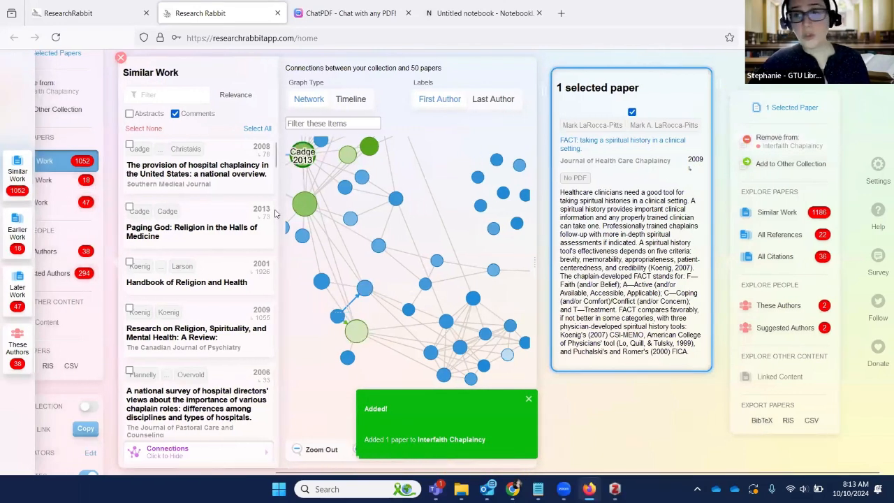
# - Import the Zotero collection 2024 Border Crossing into ResearchRabbit as a new synced collection named "2024 Border Crossing"
pyautogui.hscroll(-2, 109, 217)
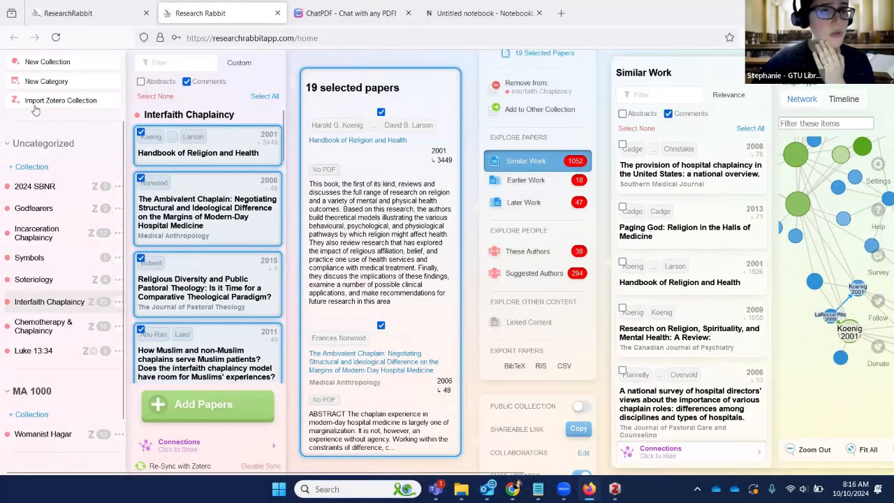
pyautogui.click(31, 102)
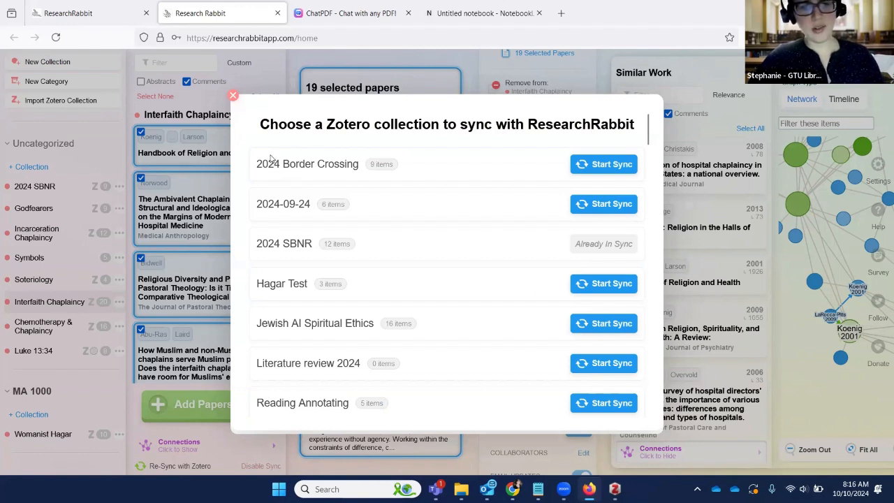
pyautogui.click(597, 168)
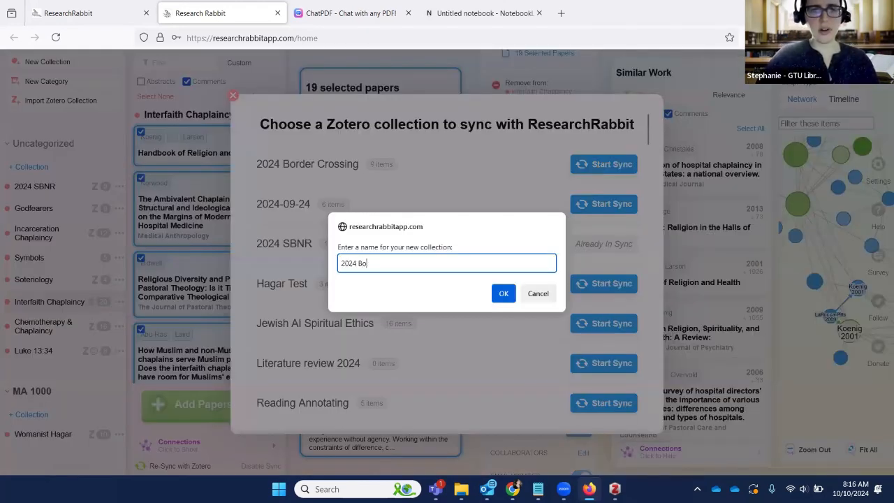
pyautogui.write('2024 Border Crossi')
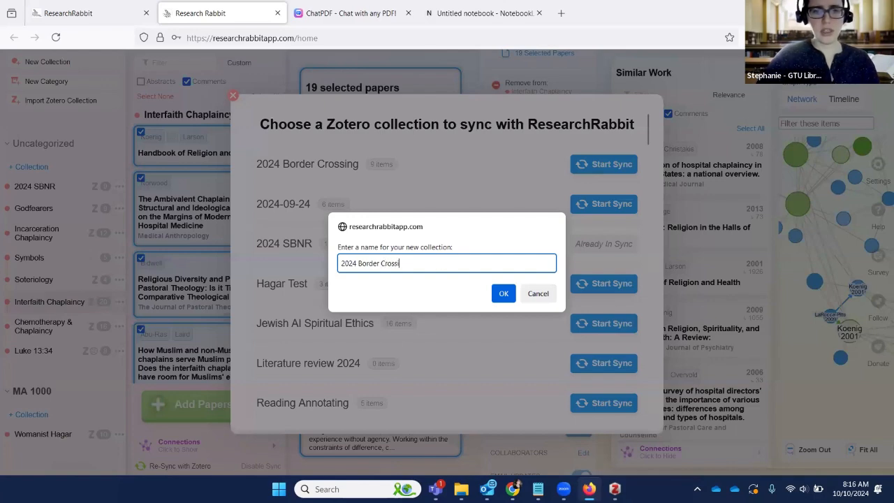
pyautogui.write('ng')
pyautogui.press('Return')
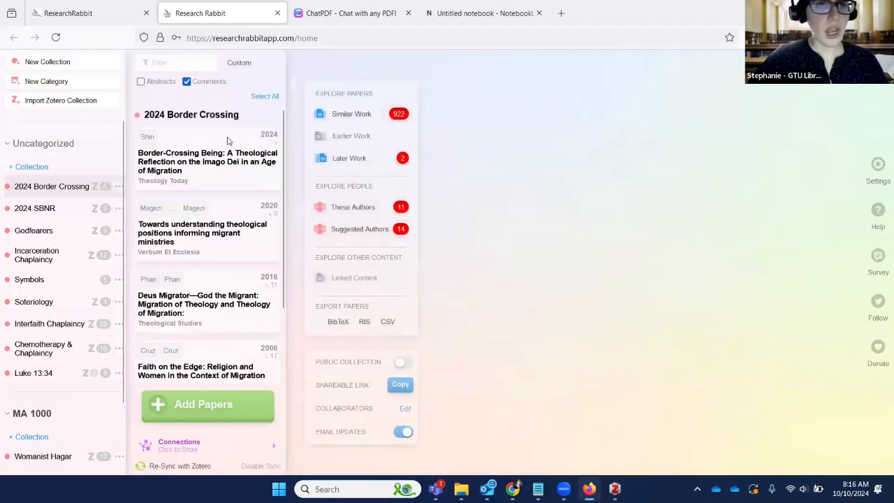
# - Look through the papers imported into the 2024 Border Crossing collection
pyautogui.moveTo(240, 163)
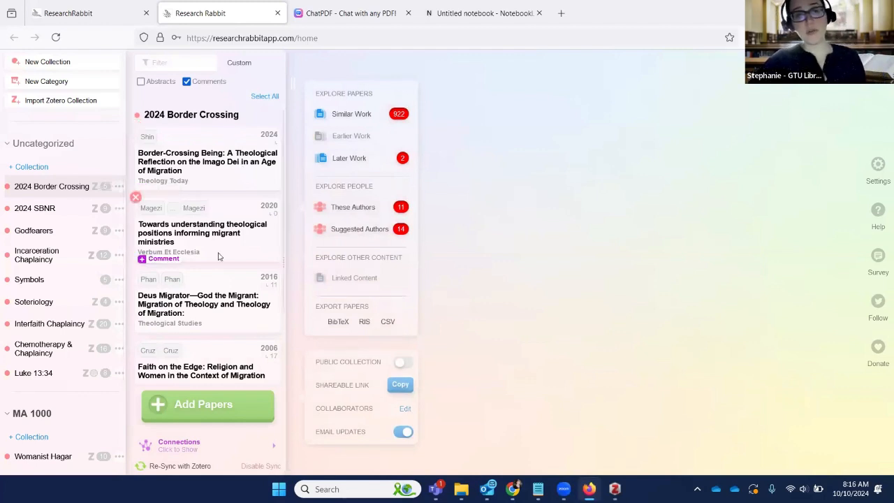
pyautogui.scroll(-2, 218, 272)
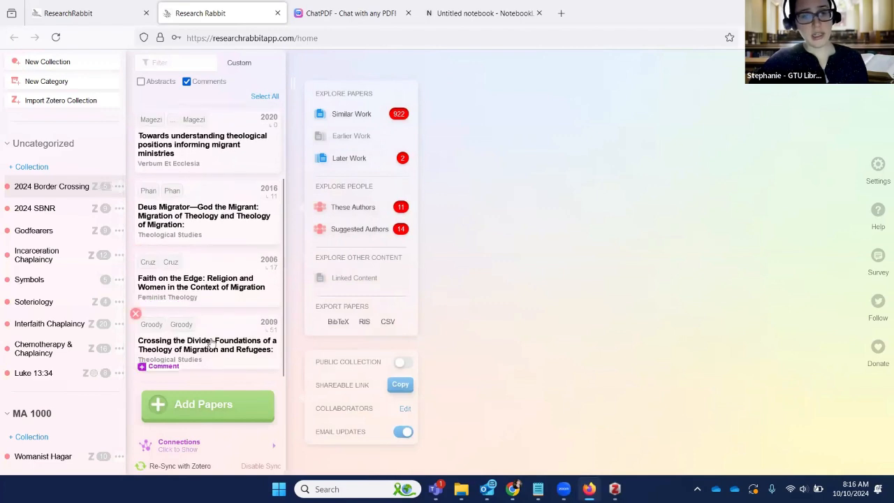
pyautogui.scroll(2, 230, 259)
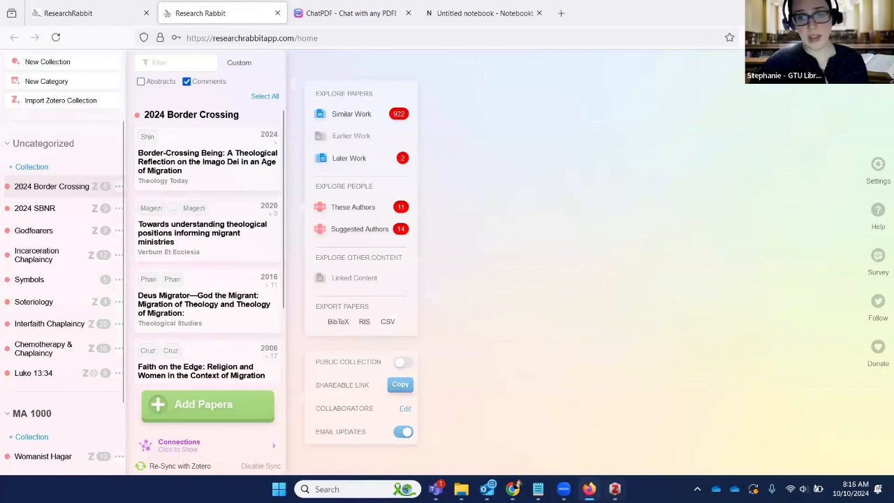
# - Switch to Zotero, check the items in the 2024 Border Crossing collection, and return to ResearchRabbit
pyautogui.click(614, 489)
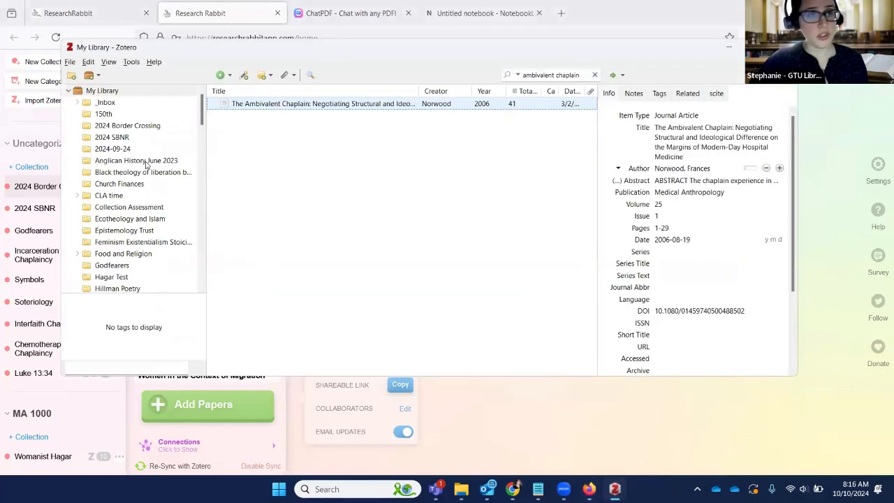
pyautogui.scroll(-1, 118, 137)
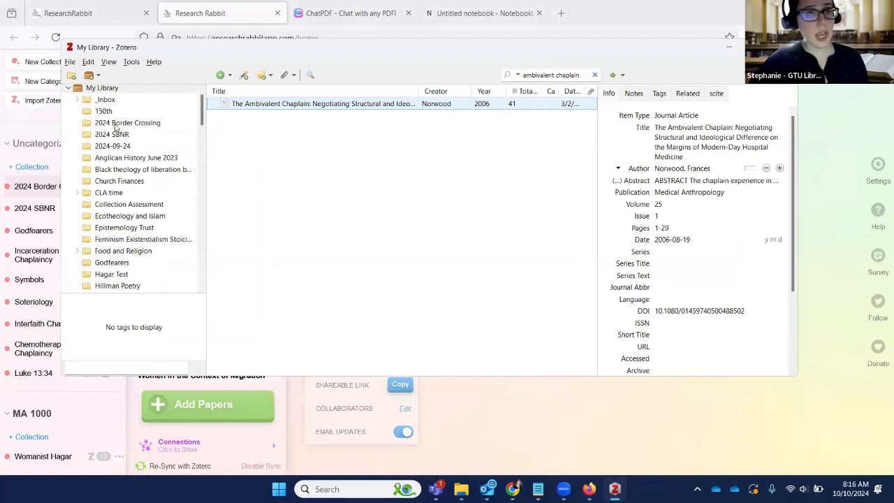
pyautogui.click(116, 125)
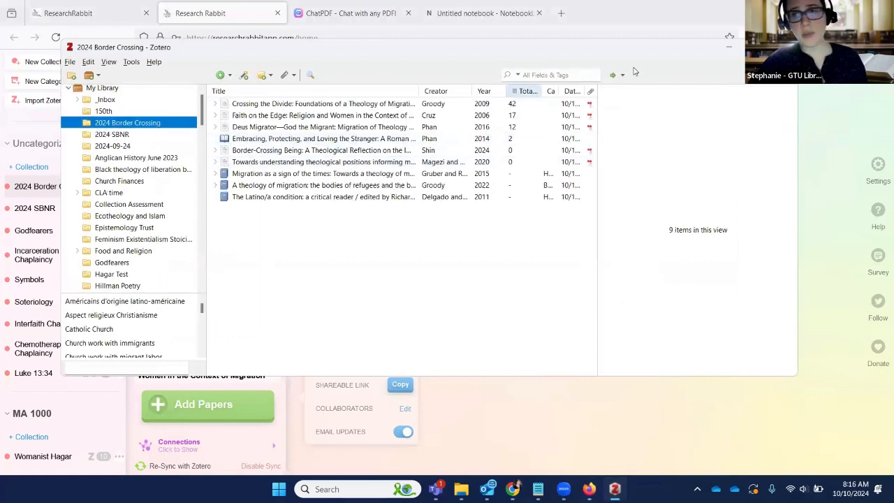
pyautogui.click(730, 46)
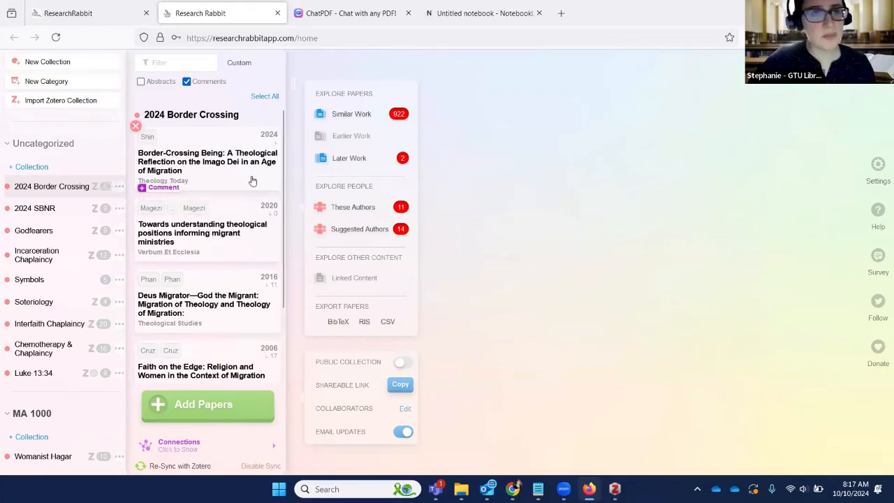
# - Select "Crossing the Divide: Foundations of a Theology of Migration and Refugees" in 2024 Border Crossing and explore all its citations
pyautogui.scroll(-1, 261, 248)
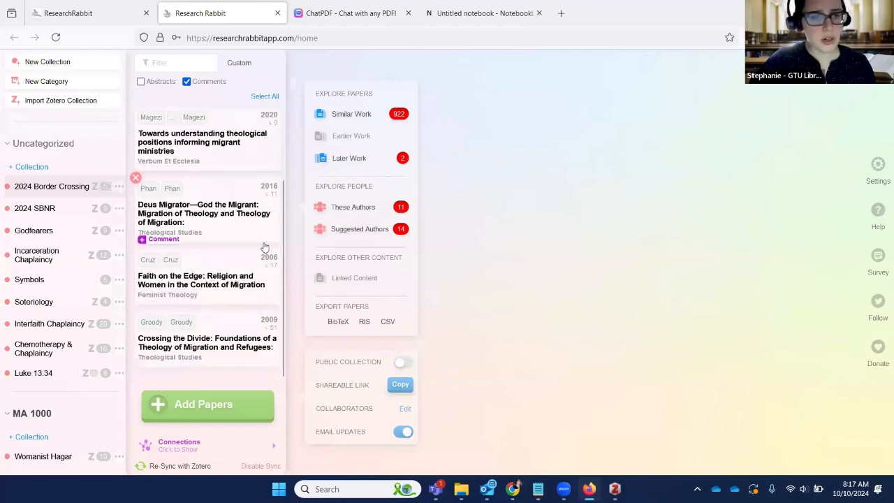
pyautogui.click(240, 340)
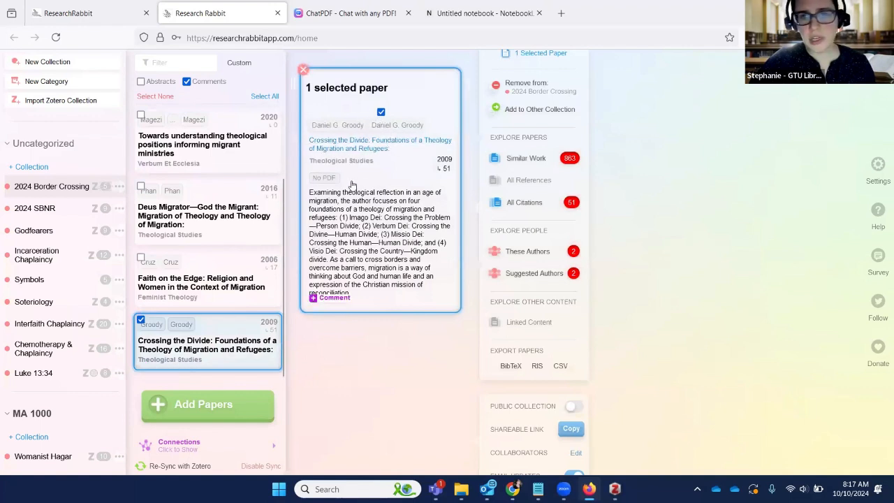
pyautogui.click(545, 210)
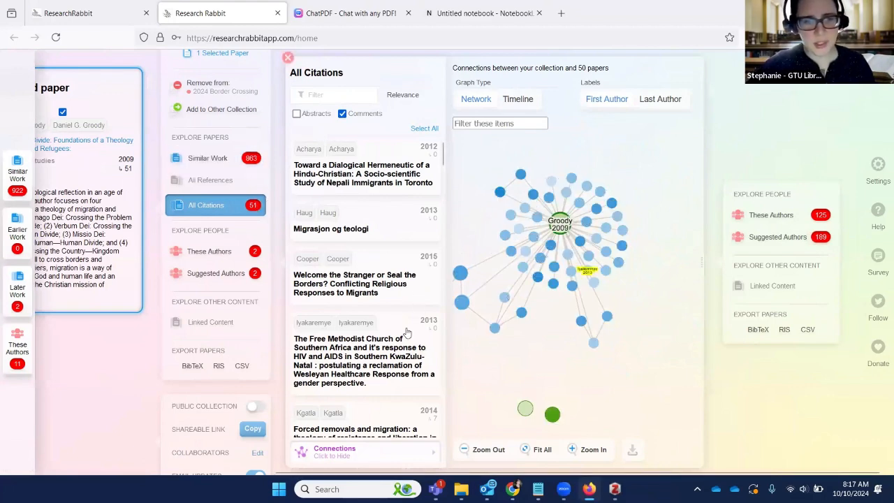
pyautogui.scroll(-2, 407, 332)
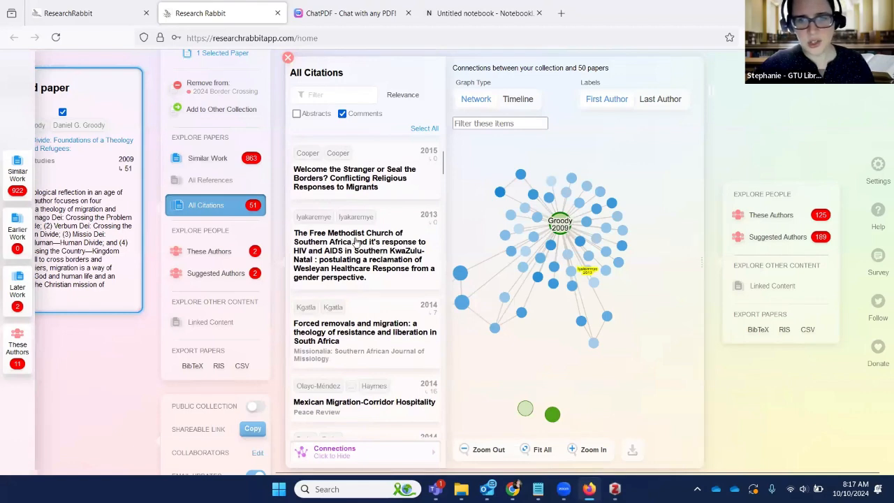
pyautogui.scroll(3, 528, 250)
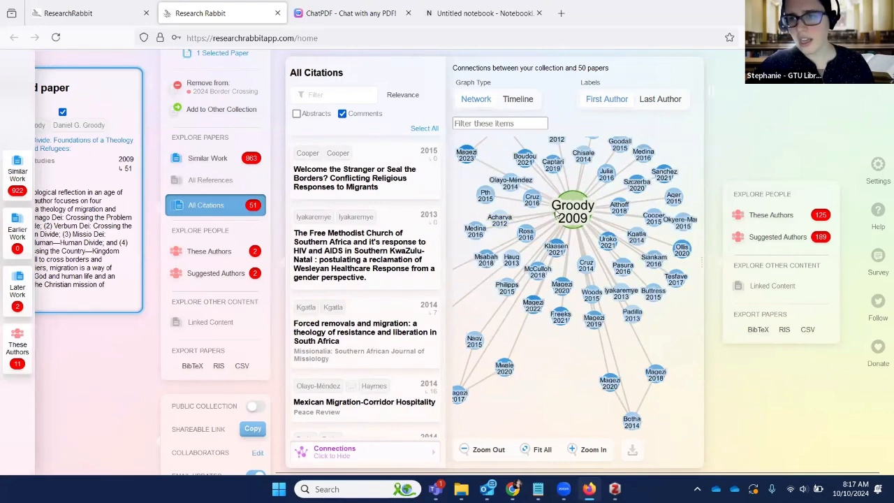
# - Browse several citing papers in the network graph, viewing the title and abstract of each
pyautogui.click(498, 221)
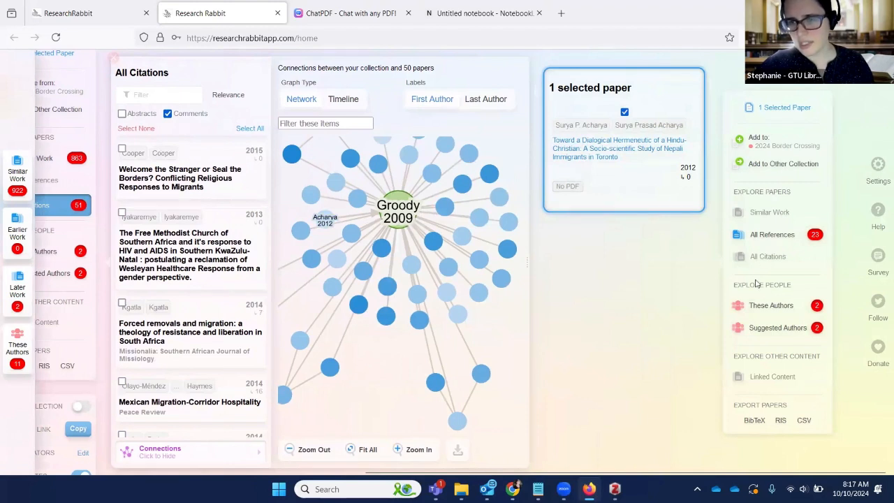
pyautogui.click(490, 175)
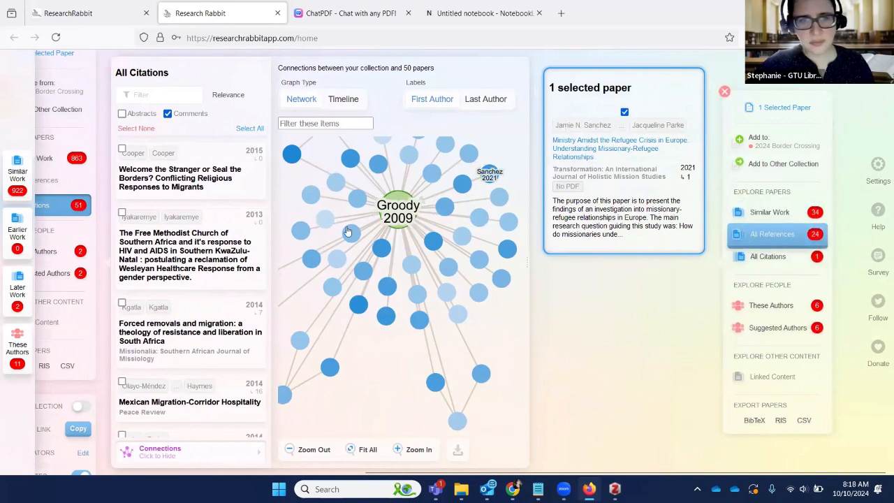
pyautogui.click(383, 219)
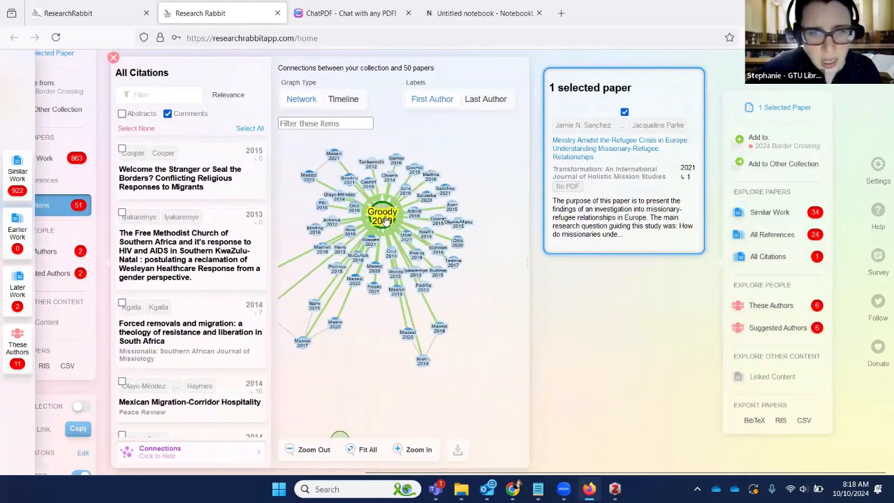
pyautogui.click(373, 290)
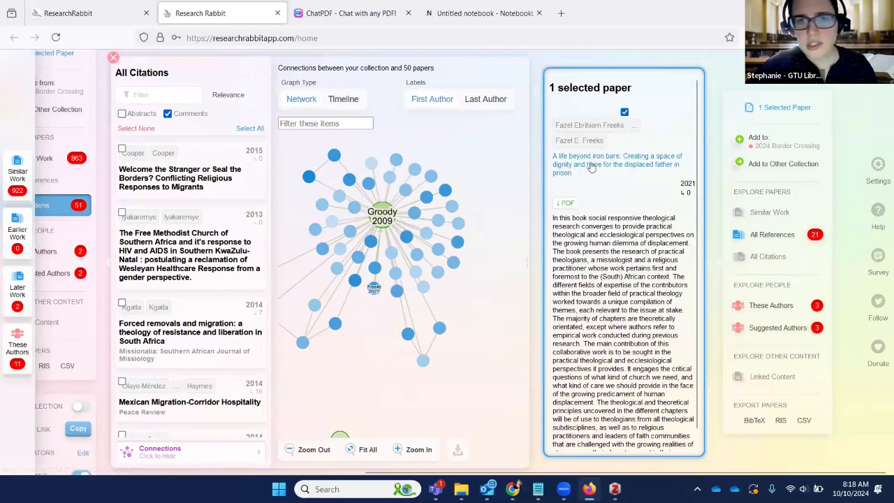
pyautogui.click(457, 244)
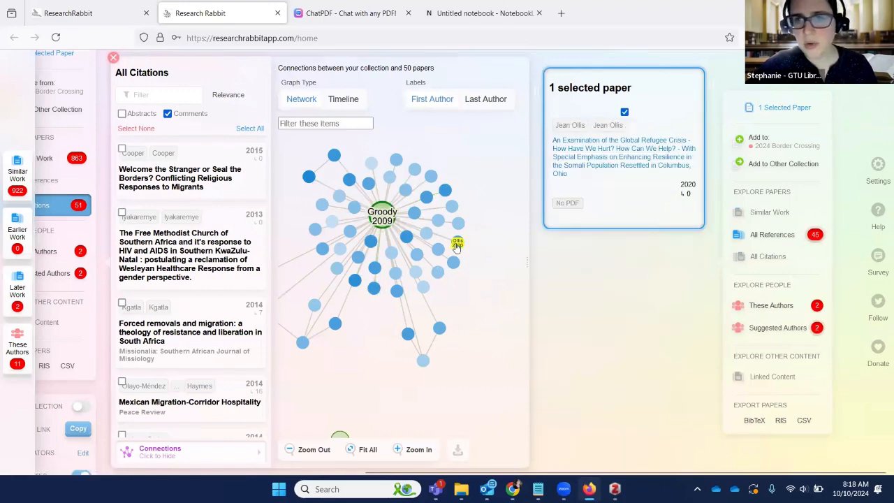
pyautogui.click(445, 190)
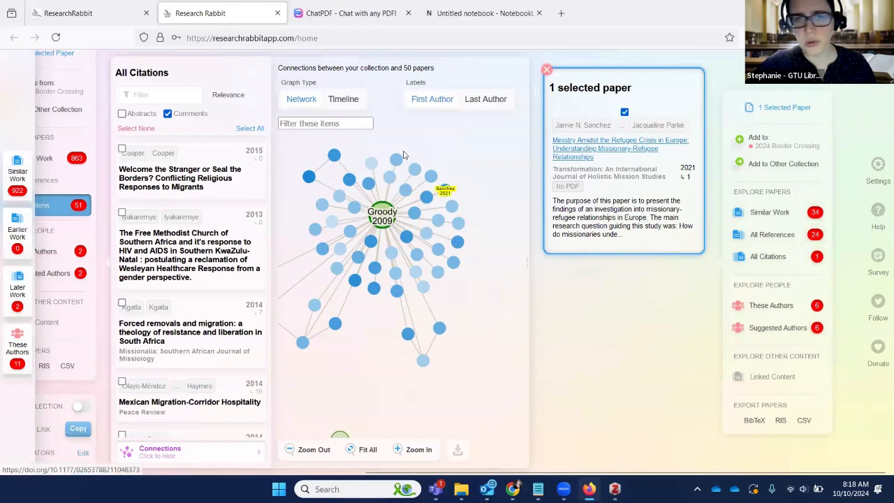
pyautogui.click(309, 176)
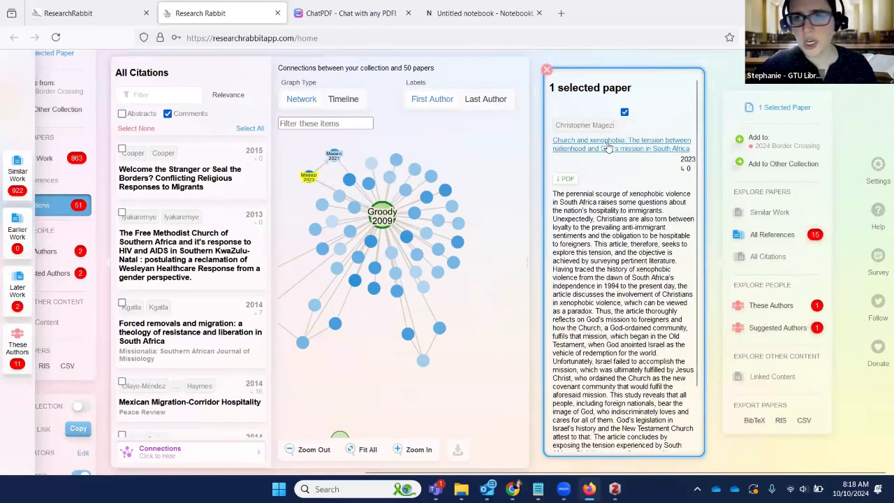
# - Add the 2021 paper "Sacred Welcomes" from the graph to 2024 Border Crossing, and switch to Zotero to sync the library
pyautogui.click(349, 181)
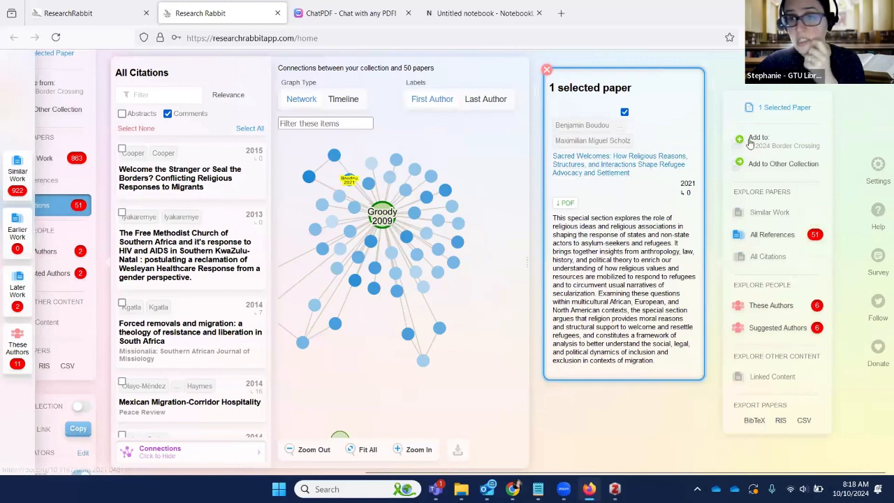
pyautogui.click(774, 146)
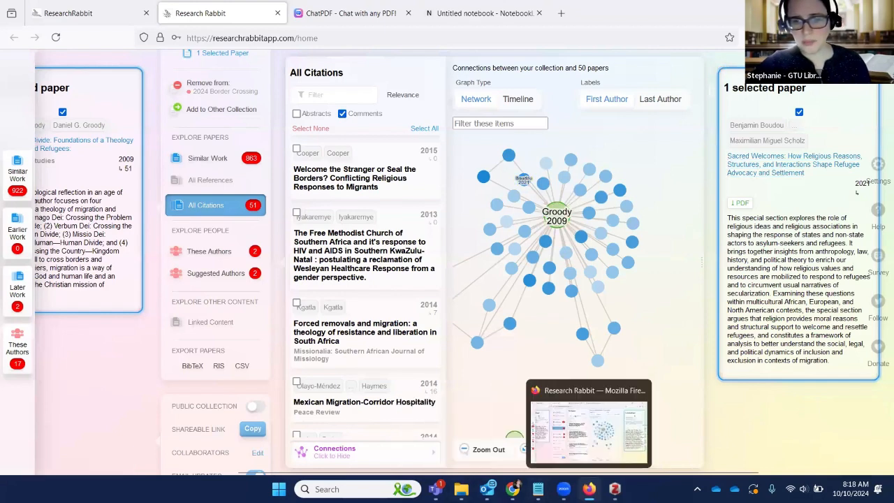
pyautogui.click(615, 489)
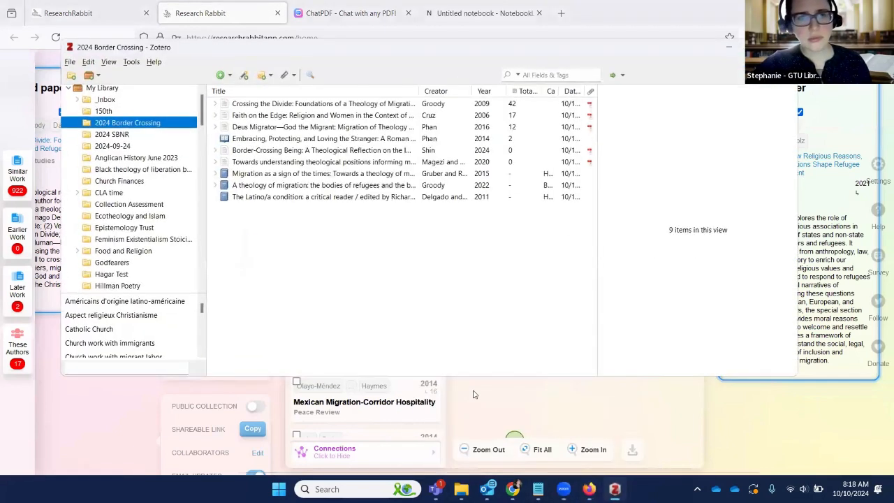
pyautogui.click(717, 44)
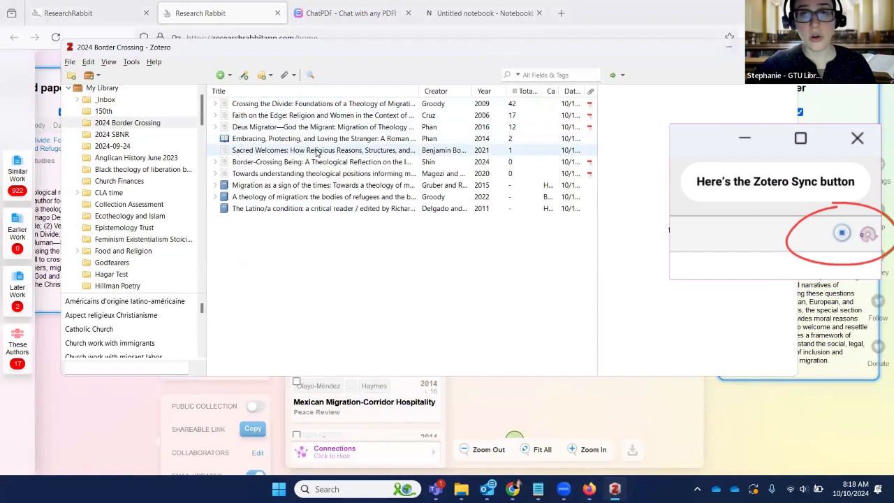
# - Review the metadata of the synced "Sacred Welcomes" item, including its title, authors and abstract
pyautogui.click(316, 152)
pyautogui.click(672, 184)
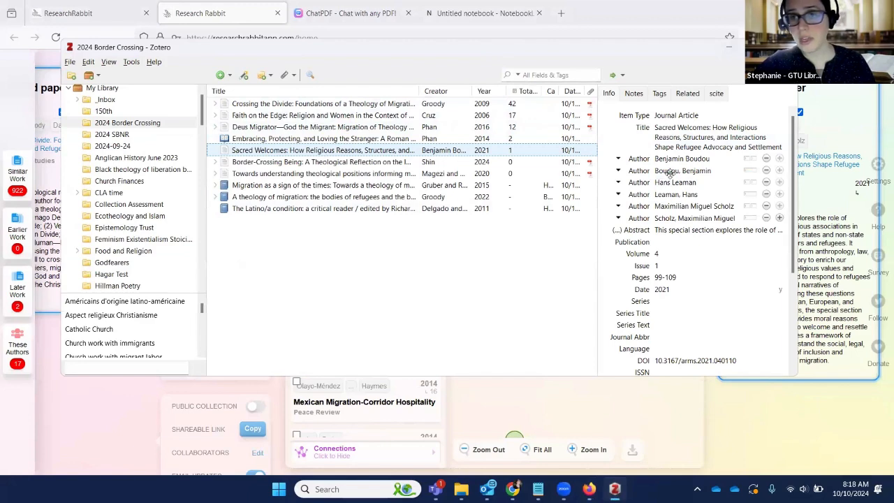
pyautogui.scroll(-3, 692, 240)
pyautogui.scroll(3, 669, 155)
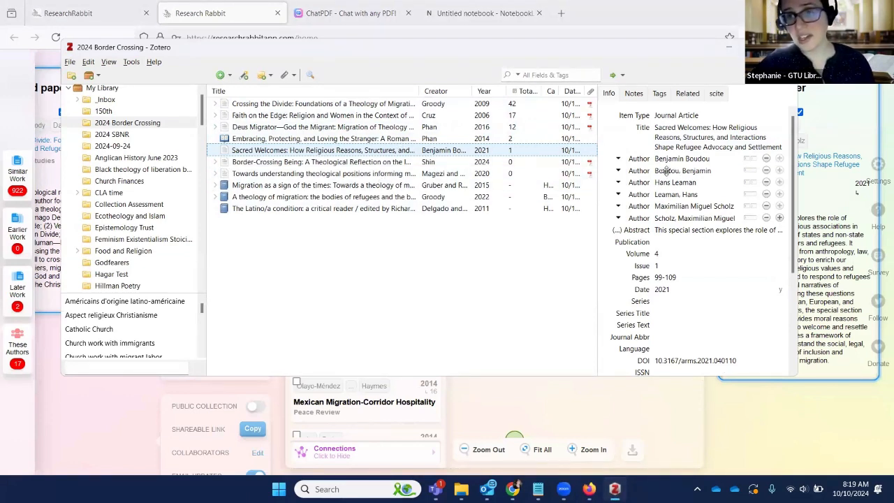
pyautogui.click(679, 228)
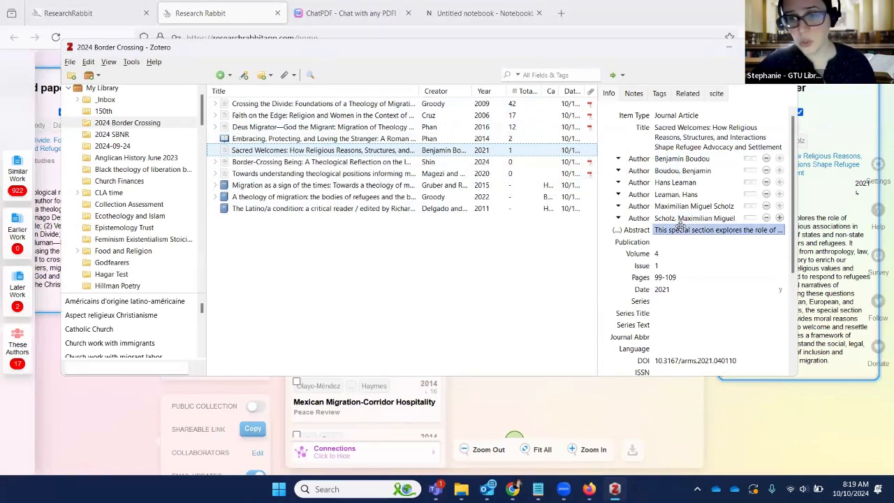
pyautogui.click(732, 139)
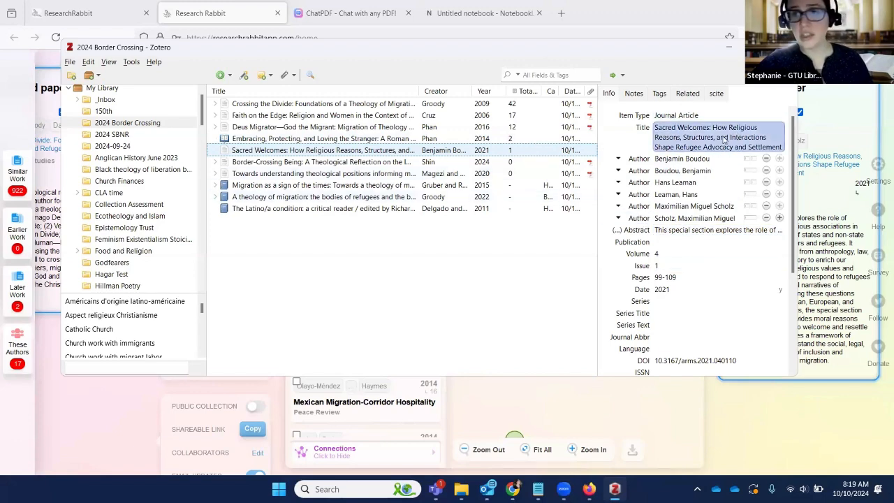
# - Find the available PDF for the "Sacred Welcomes" item and close the retrieval window
pyautogui.click(383, 154)
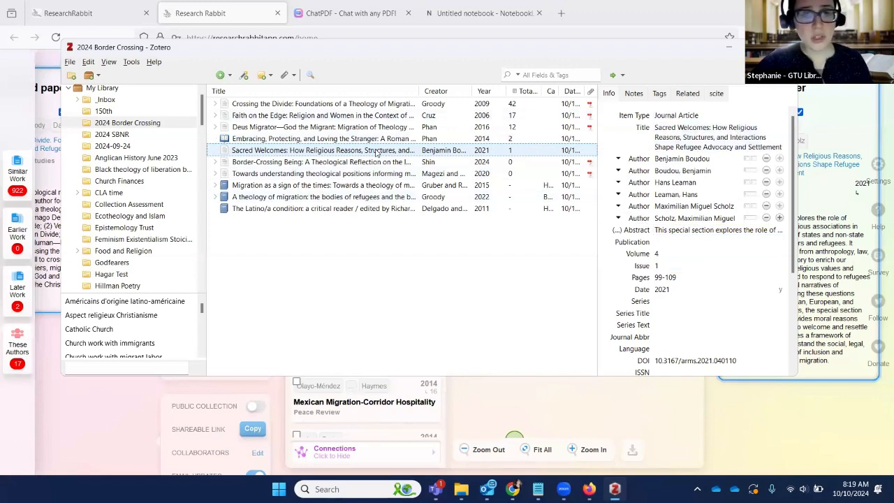
pyautogui.rightClick(378, 153)
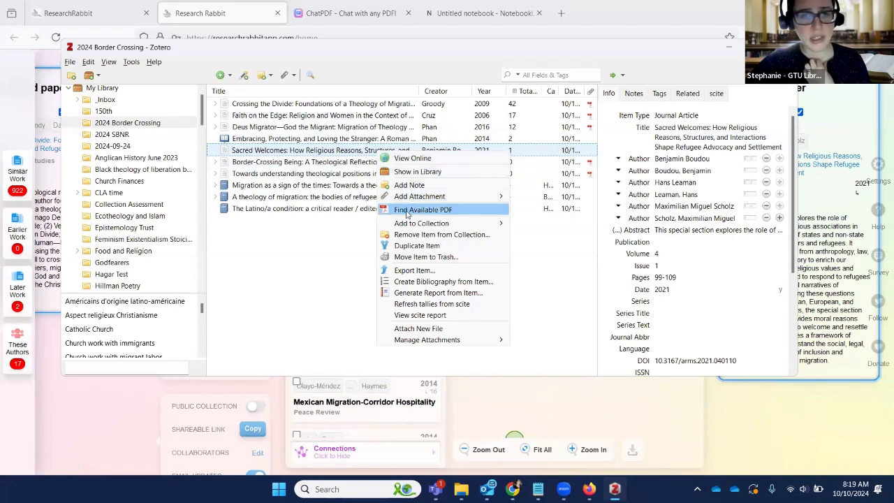
pyautogui.click(403, 208)
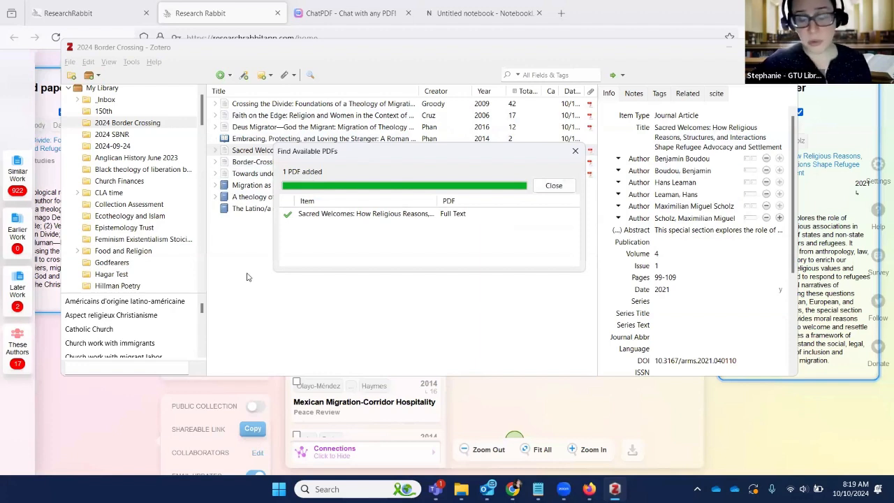
pyautogui.click(575, 151)
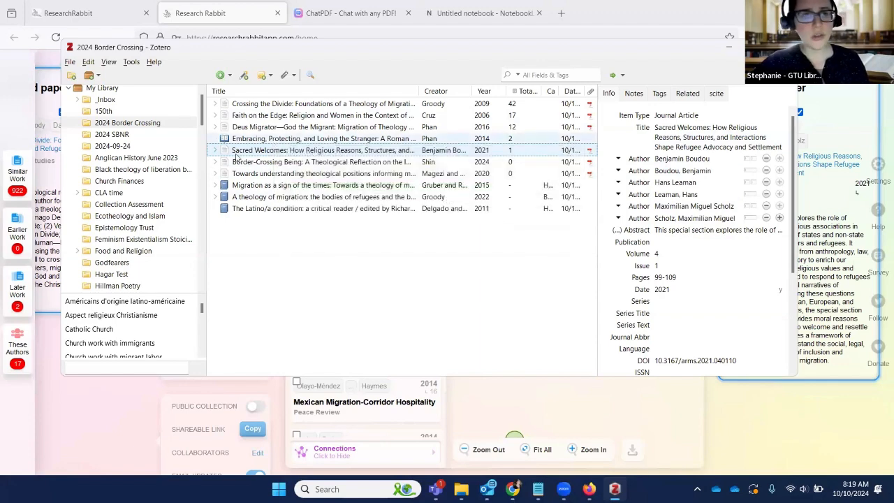
# - Open the PDF attached to "Sacred Welcomes" and skim its first pages
pyautogui.click(214, 151)
pyautogui.doubleClick(312, 165)
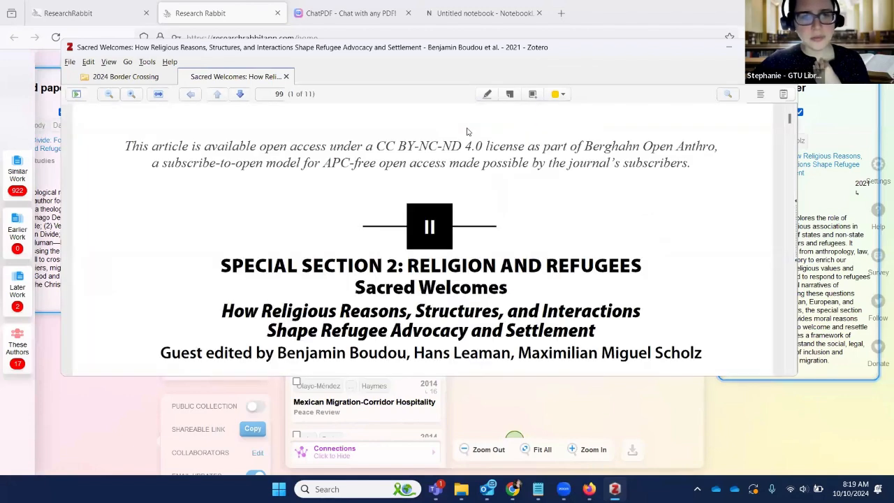
pyautogui.scroll(-3, 468, 131)
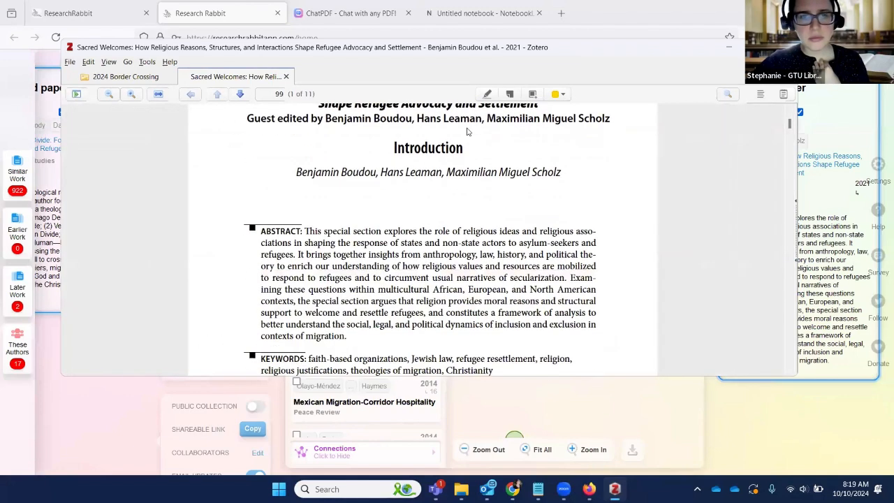
pyautogui.scroll(2, 468, 131)
pyautogui.scroll(-10, 468, 131)
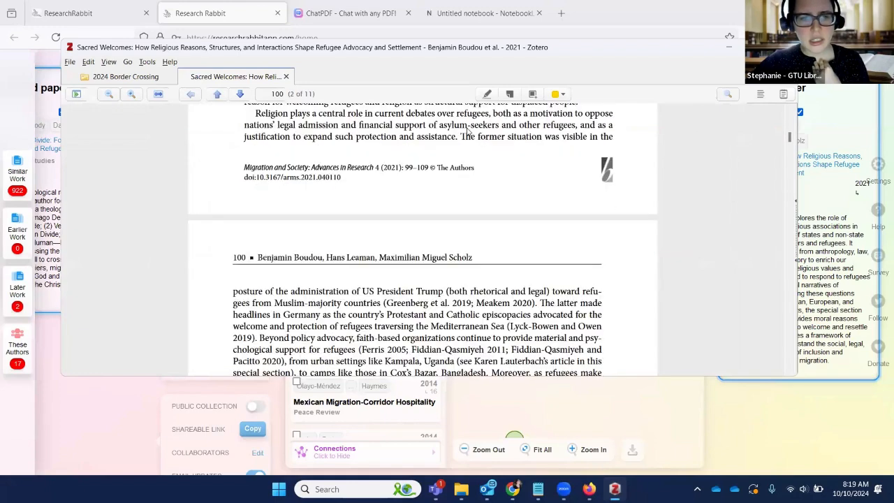
pyautogui.scroll(-3, 468, 132)
pyautogui.scroll(12, 468, 131)
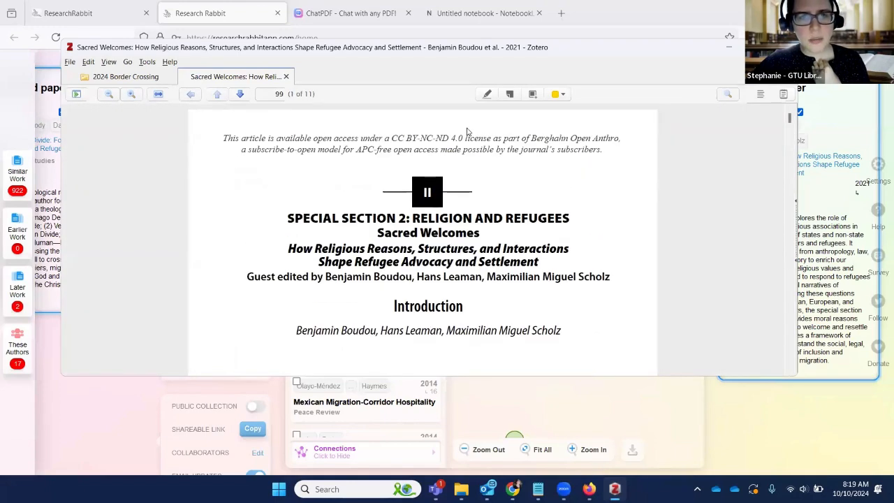
pyautogui.scroll(-2, 468, 131)
pyautogui.scroll(-8, 468, 132)
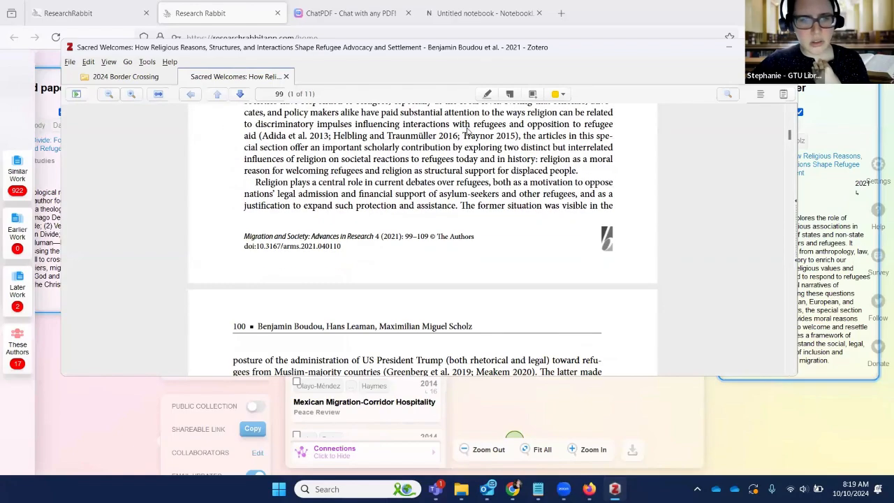
pyautogui.scroll(-15, 468, 131)
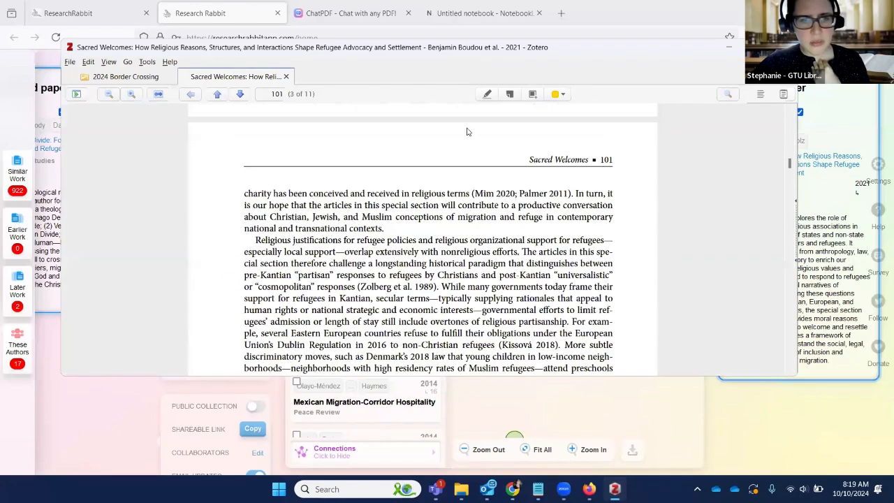
pyautogui.scroll(-15, 468, 131)
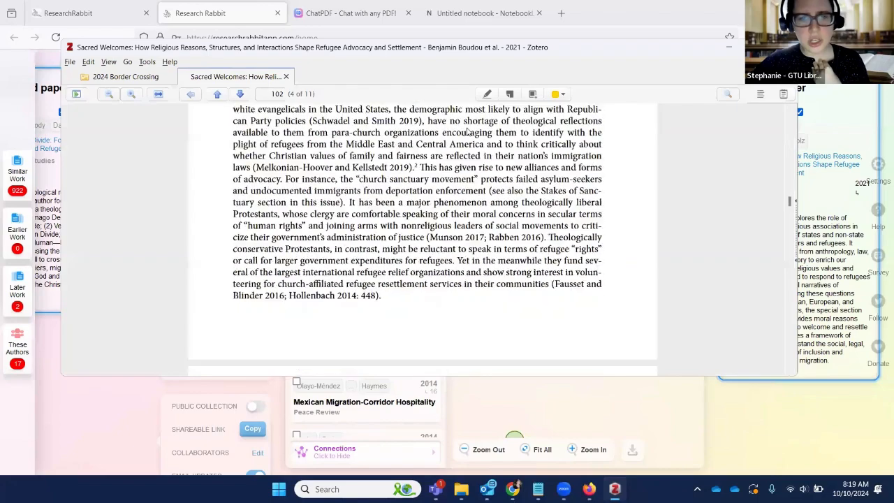
# - Skim the rest of the "Sacred Welcomes" PDF to its last page and look back through the references and author notes
pyautogui.scroll(-10, 468, 131)
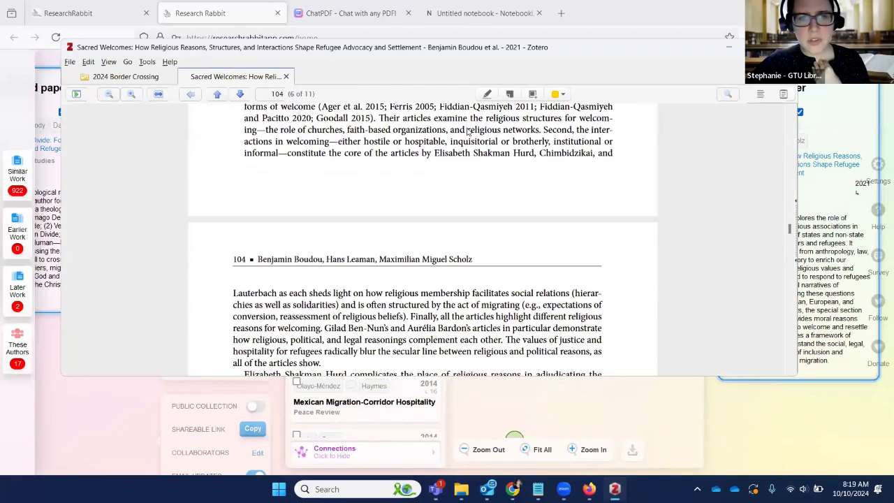
pyautogui.moveTo(792, 237); pyautogui.dragTo(774, 356)
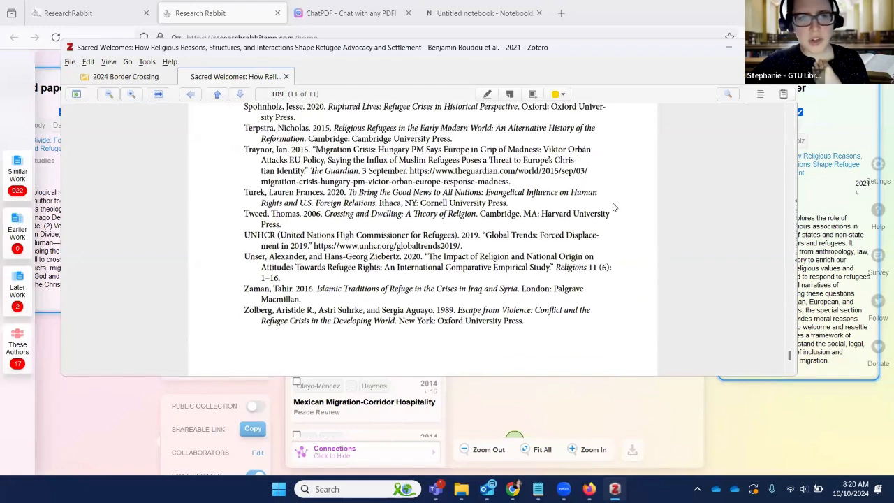
pyautogui.scroll(5, 614, 207)
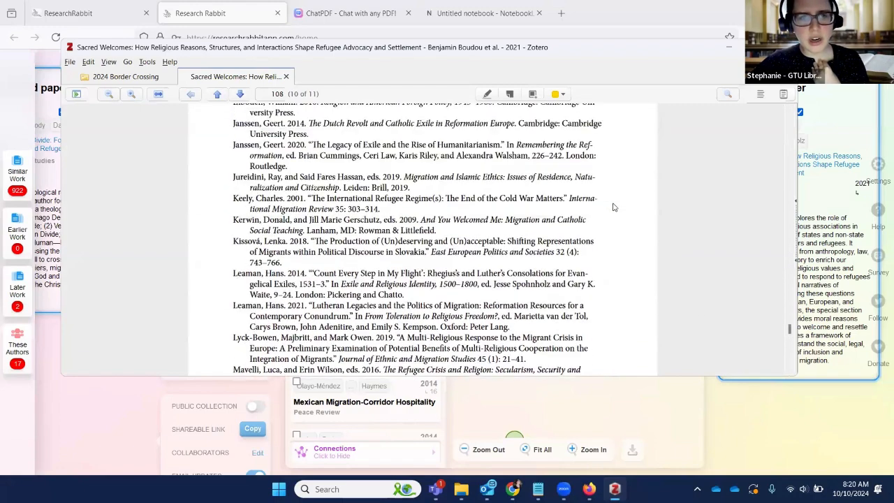
pyautogui.scroll(15, 614, 207)
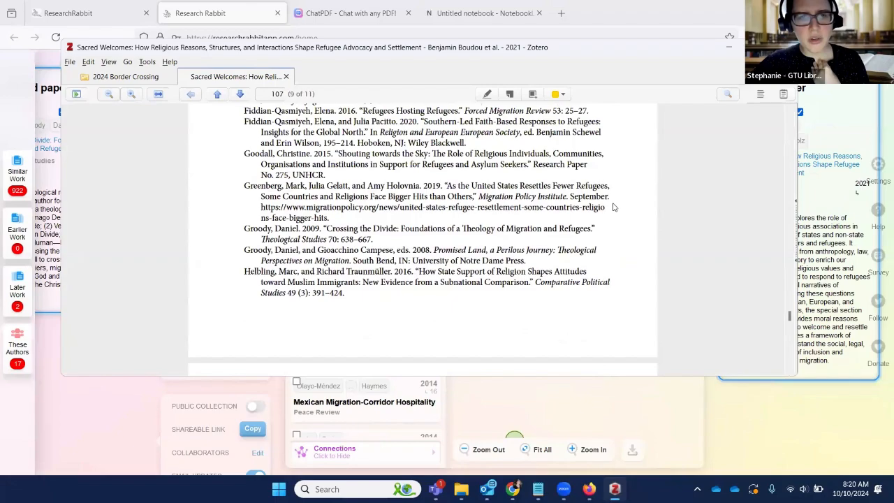
pyautogui.scroll(8, 614, 207)
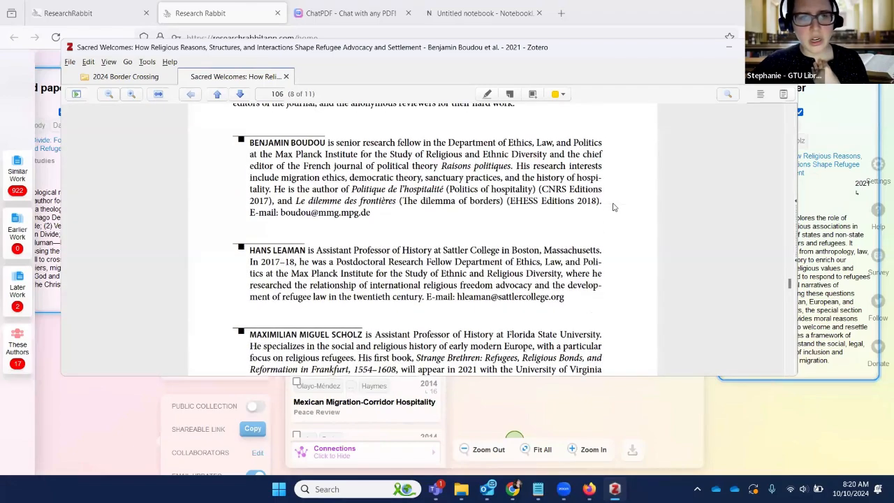
pyautogui.scroll(8, 613, 207)
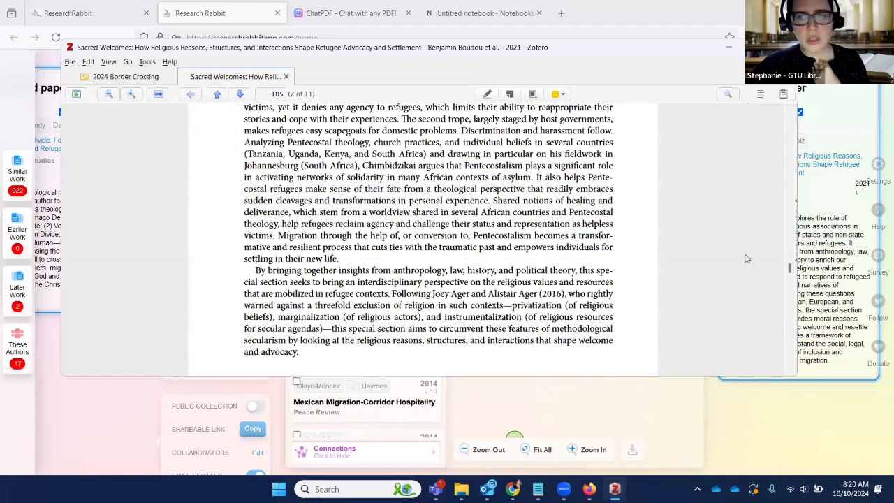
# - Return to the 2024 Border Crossing collection, highlight "Sacred Welcomes" in the item's title, and remove its duplicate first-author entry
pyautogui.click(133, 77)
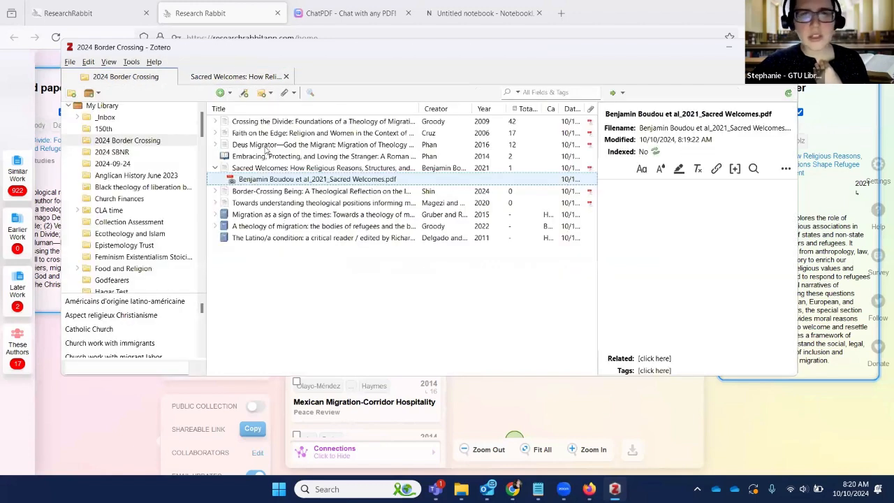
pyautogui.click(269, 168)
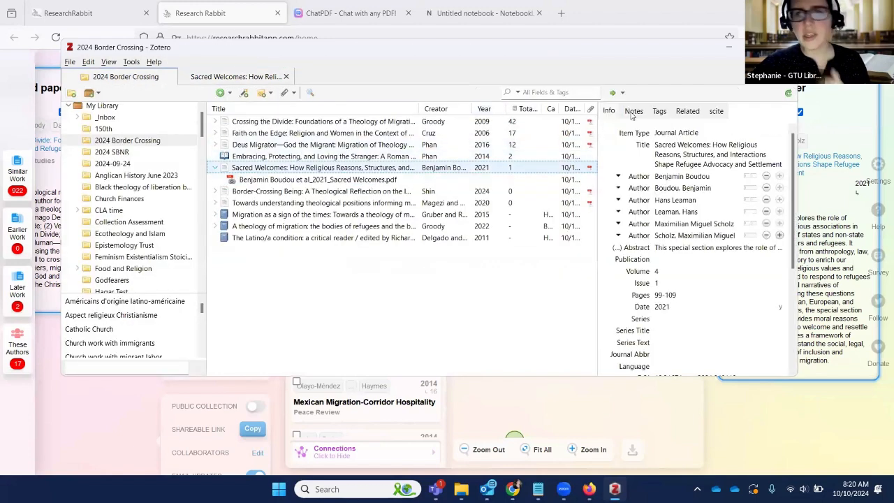
pyautogui.click(704, 156)
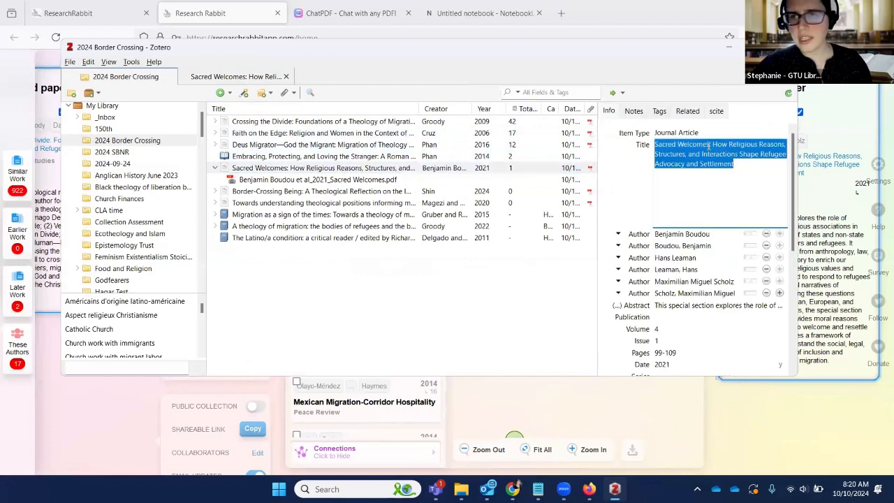
pyautogui.rightClick(708, 146)
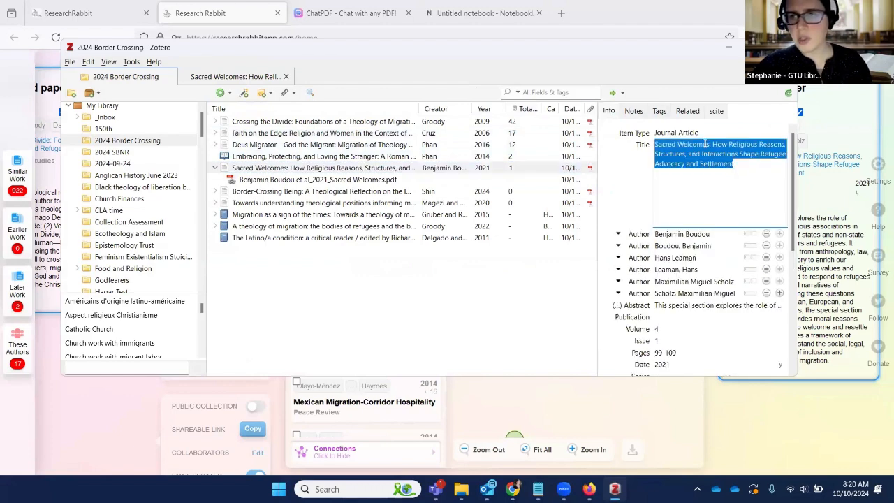
pyautogui.click(710, 144)
pyautogui.keyDown('shift'); pyautogui.click(654, 145); pyautogui.keyUp('shift')
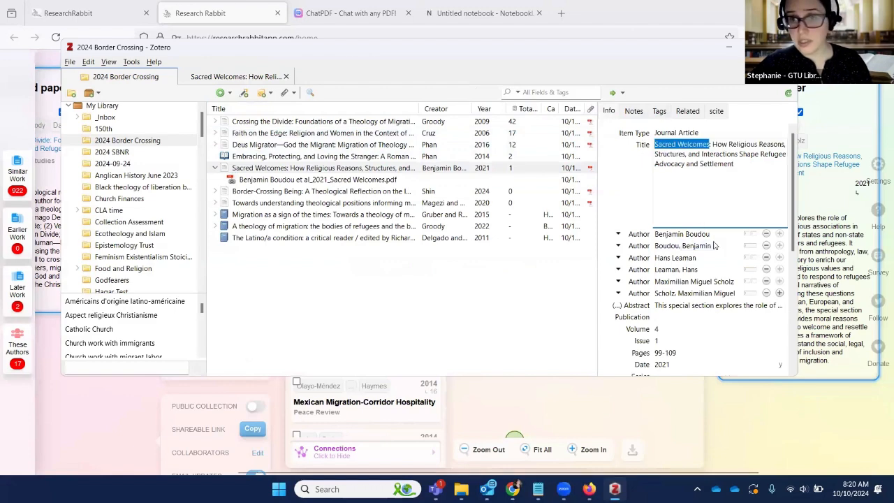
pyautogui.click(766, 247)
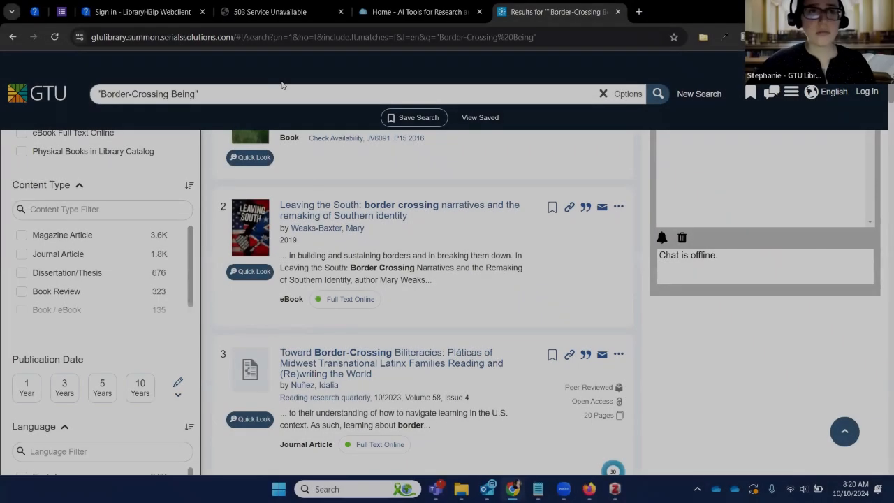
# - Switch to the GTU library catalog in Chrome and search for the first author's surname with "Sacred Welcomes" in quotation marks
pyautogui.tripleClick(281, 85)
pyautogui.click(283, 84)
pyautogui.tripleClick(283, 85)
pyautogui.write('bodou "Sacred Welcomes"')
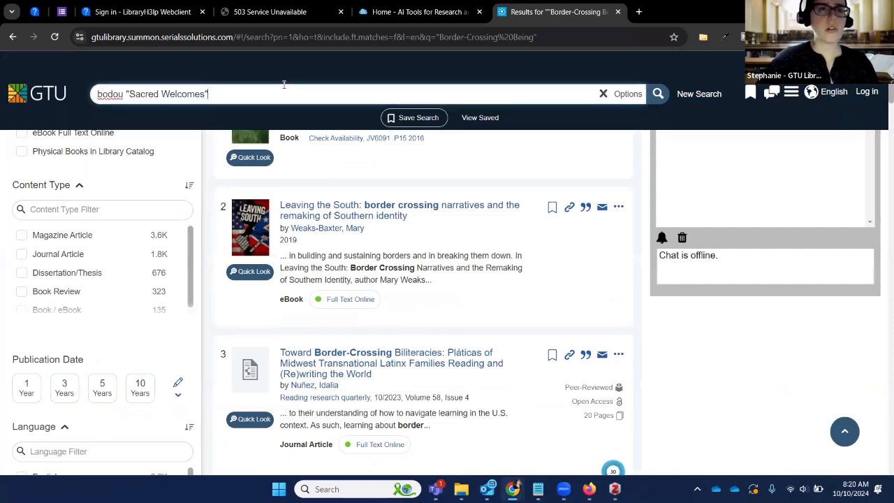
pyautogui.press('Return')
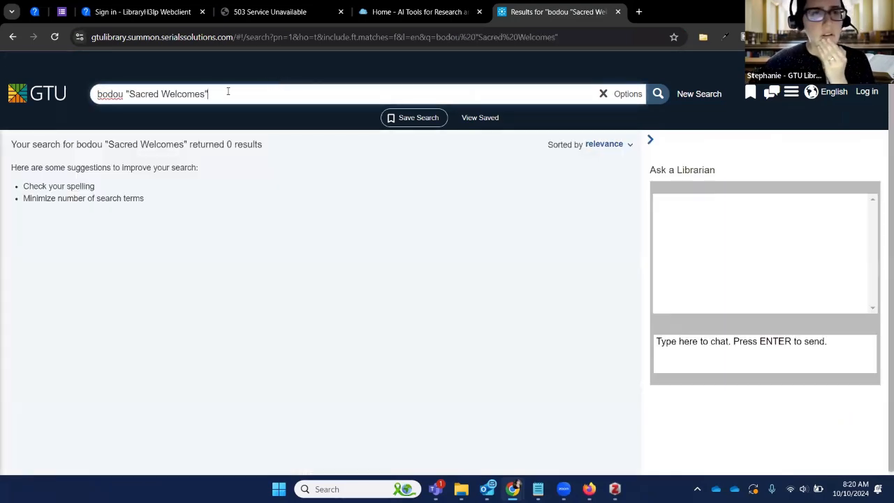
# - Copy the catalog search terms and run the same author and "Sacred Welcomes" search at scholar.google.com
pyautogui.tripleClick(227, 91)
pyautogui.hotkey('ctrl', 'c')
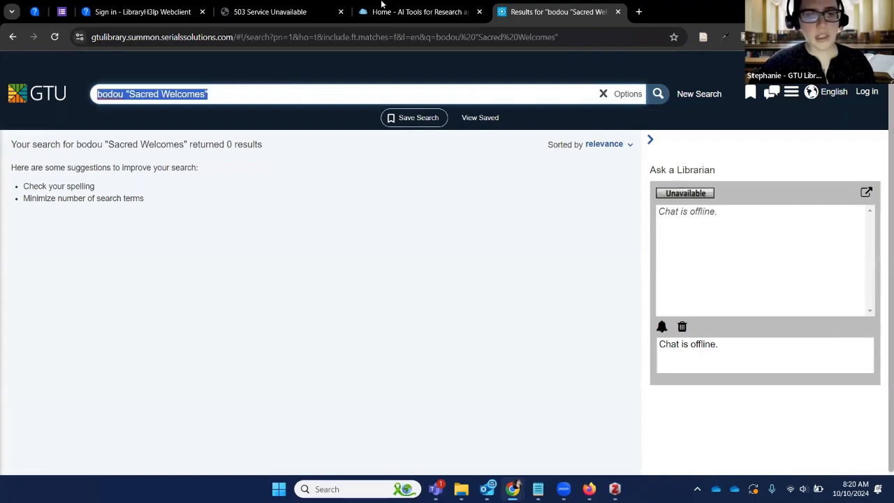
pyautogui.click(639, 12)
pyautogui.write('scholar.google.com')
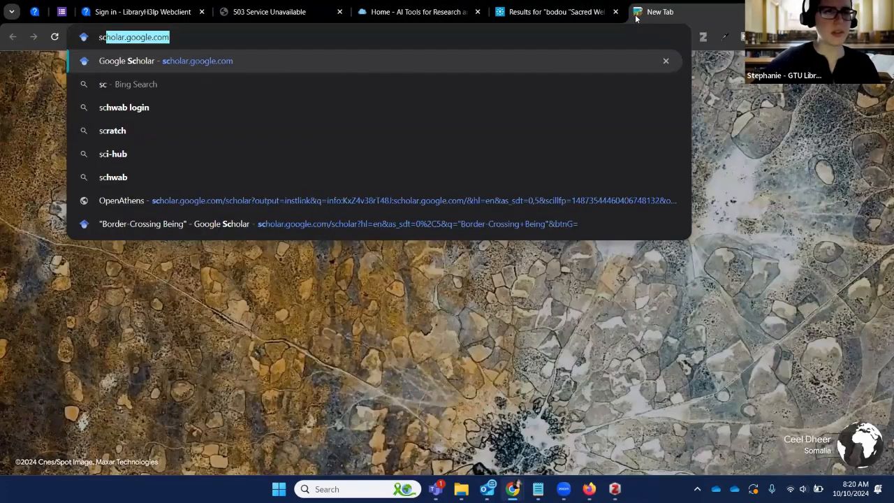
pyautogui.press('Return')
pyautogui.hotkey('ctrl', 'v')
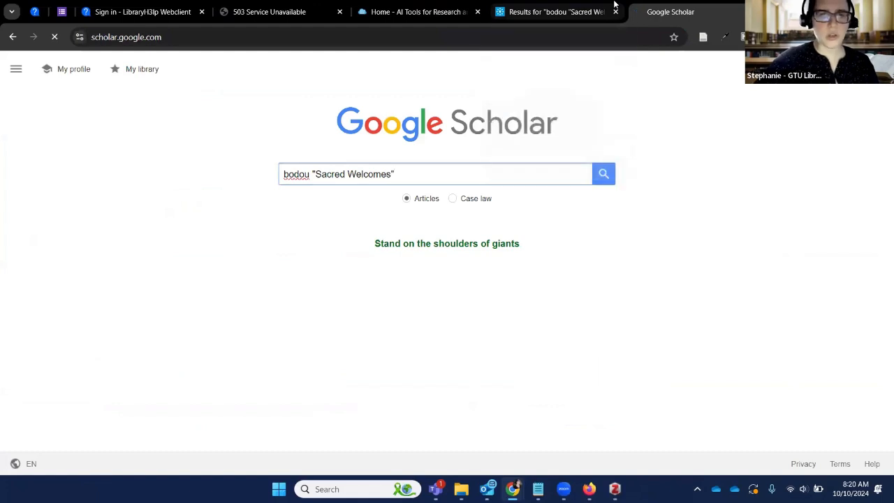
pyautogui.press('Return')
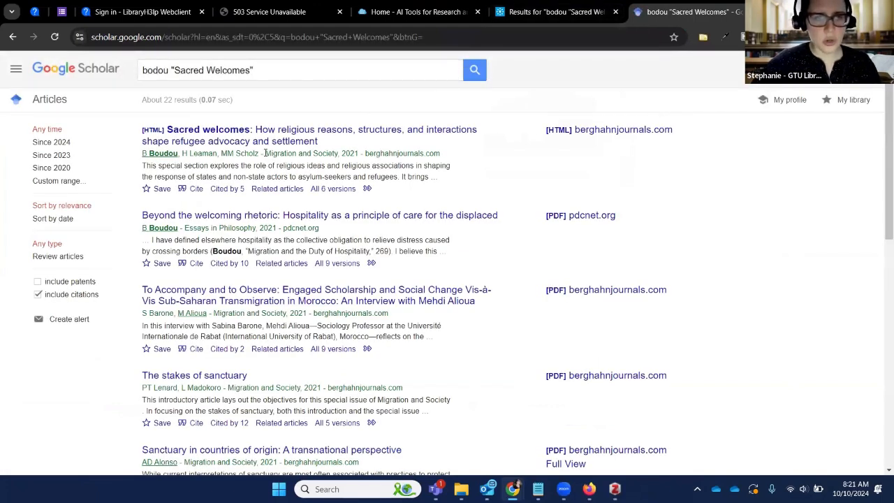
# - Copy the journal name "Migration and Society" from the first search result into the Publication field of the Zotero item
pyautogui.moveTo(265, 153); pyautogui.dragTo(338, 149)
pyautogui.hotkey('ctrl', 'c')
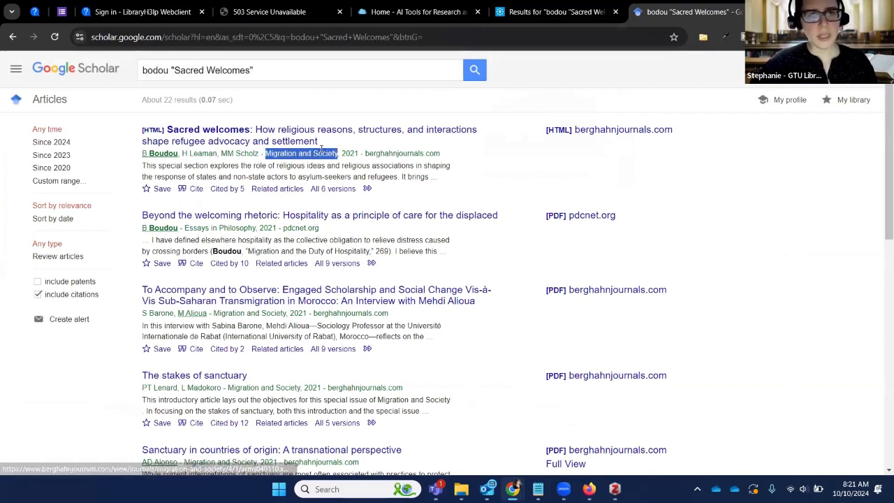
pyautogui.click(615, 489)
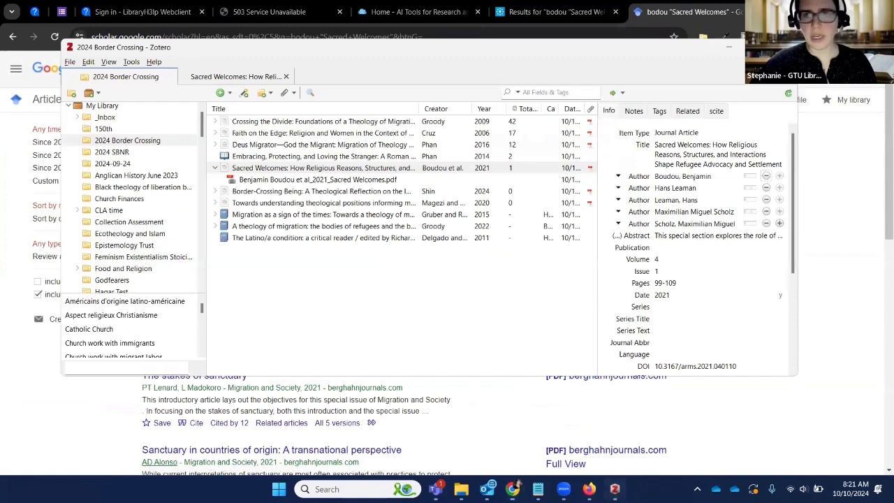
pyautogui.click(690, 247)
pyautogui.hotkey('ctrl', 'v')
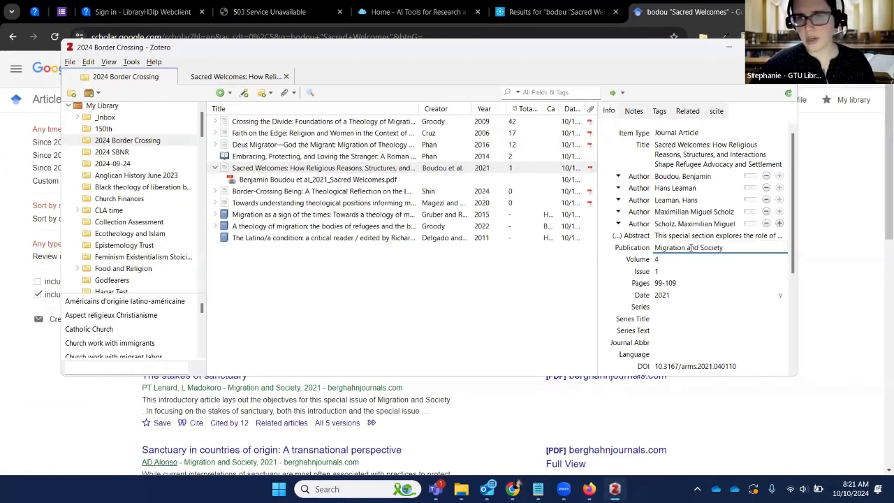
pyautogui.click(559, 352)
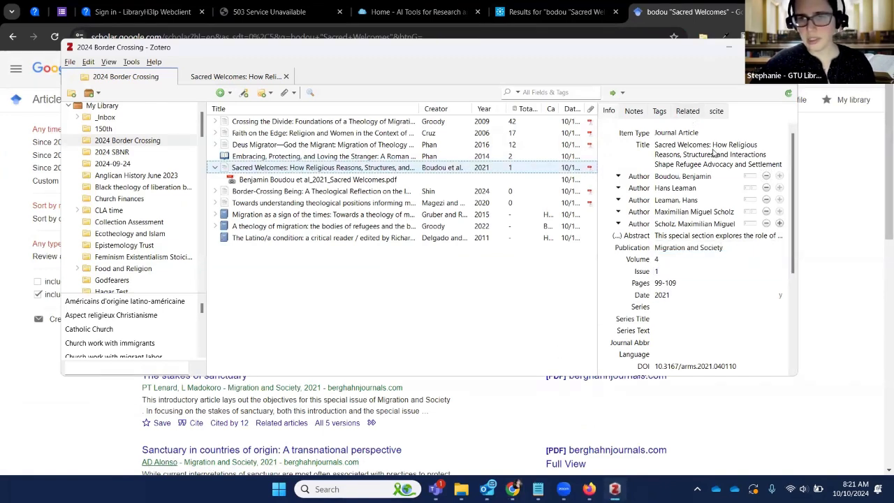
# - Check the item's remaining metadata fields, and return to ResearchRabbit to show the citations graph as a timeline
pyautogui.scroll(-3, 719, 238)
pyautogui.click(718, 291)
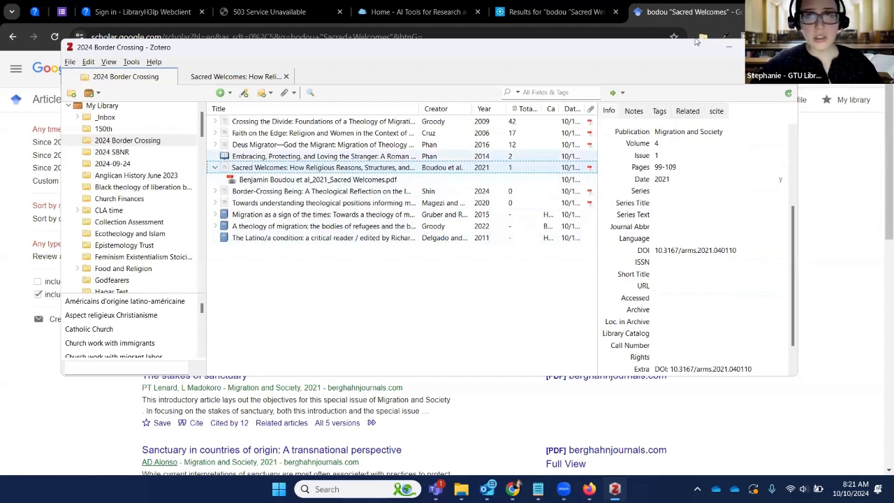
pyautogui.rightClick(734, 51)
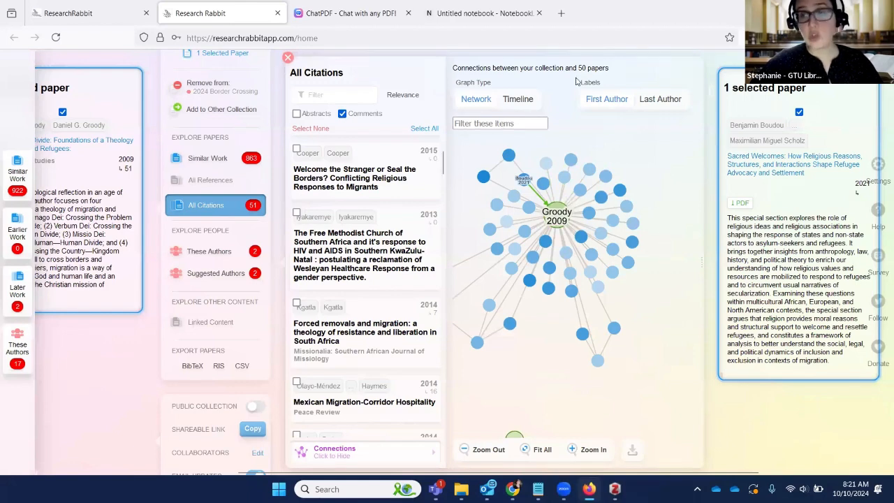
pyautogui.click(520, 100)
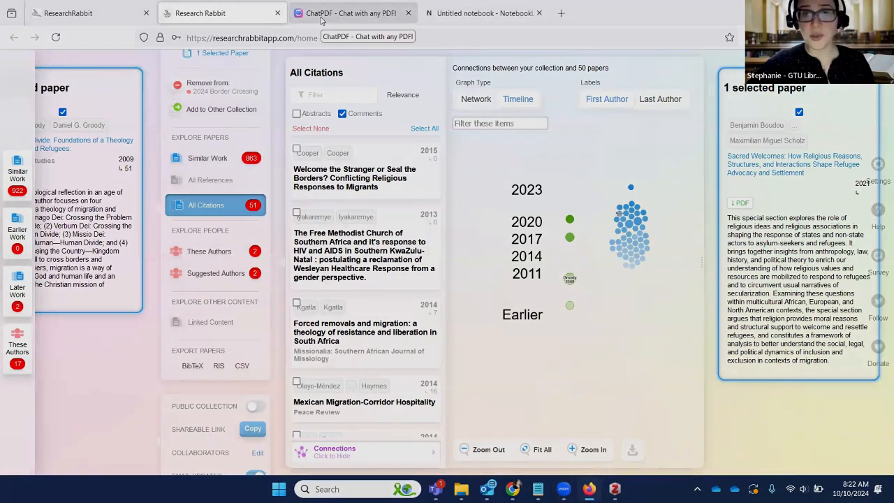
# - Switch to the ChatPDF website and dismiss the Google sign-in prompt
pyautogui.click(321, 20)
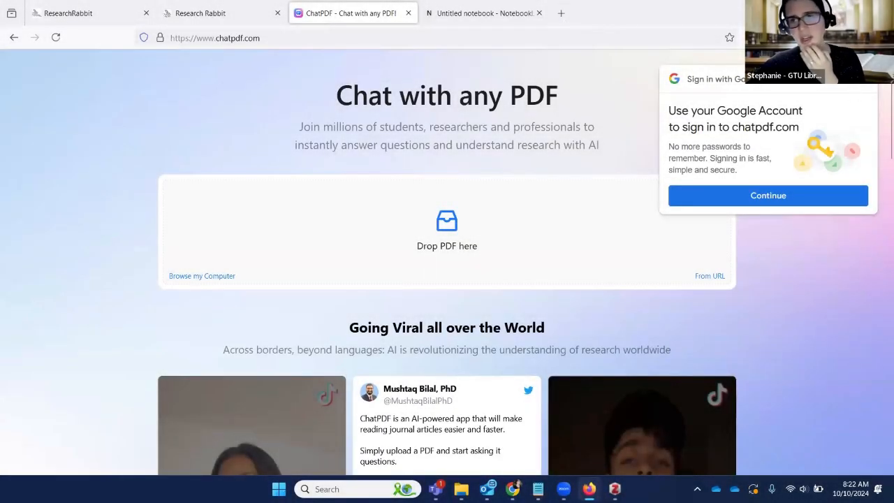
pyautogui.click(864, 79)
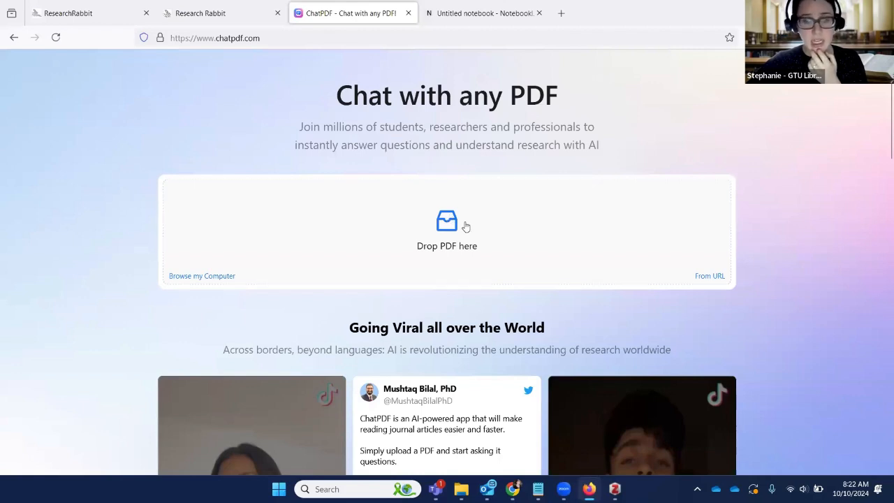
# - Switch to Zotero and show the file location of the PDF attached to "Crossing the Divide"
pyautogui.click(615, 489)
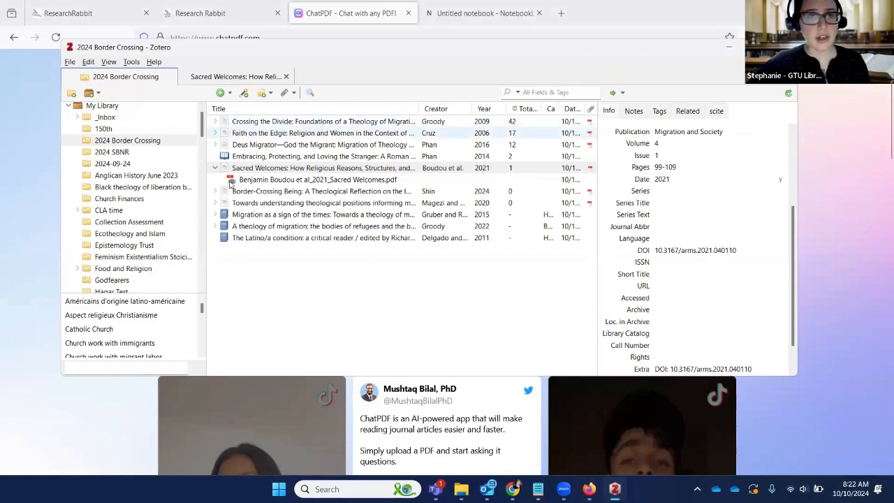
pyautogui.click(215, 121)
pyautogui.rightClick(278, 137)
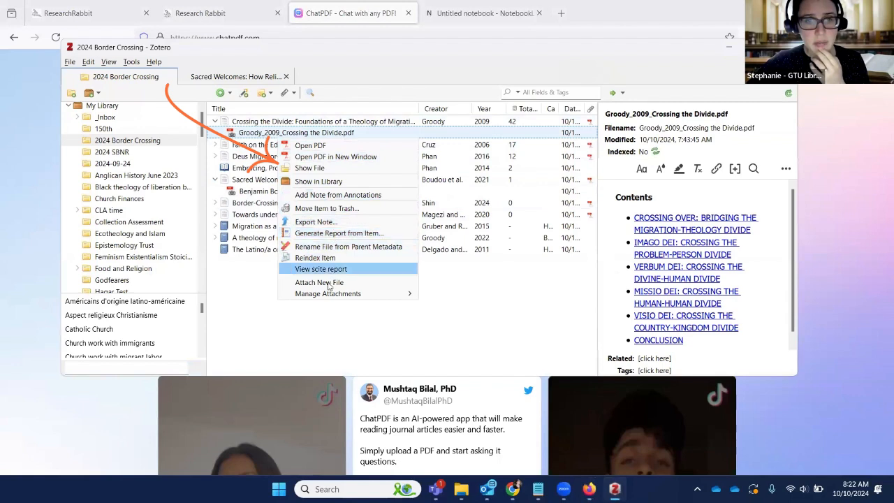
pyautogui.moveTo(350, 296)
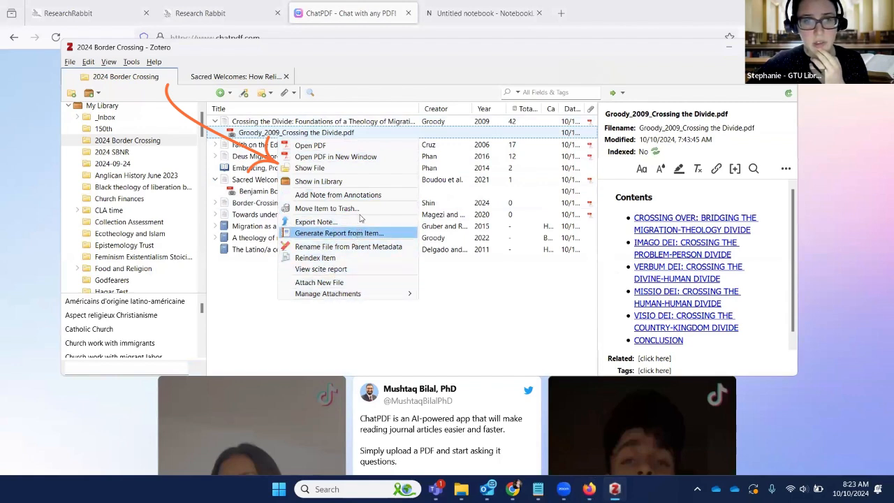
pyautogui.click(366, 167)
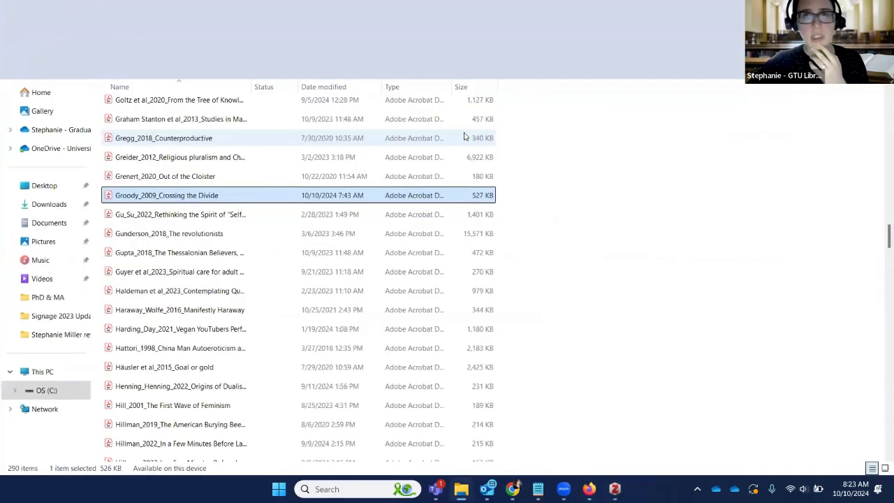
# - Upload the "Crossing the Divide" PDF from Zotero Files to ChatPDF and ask its example question about Imago Dei's role in understanding migration
pyautogui.click(852, 8)
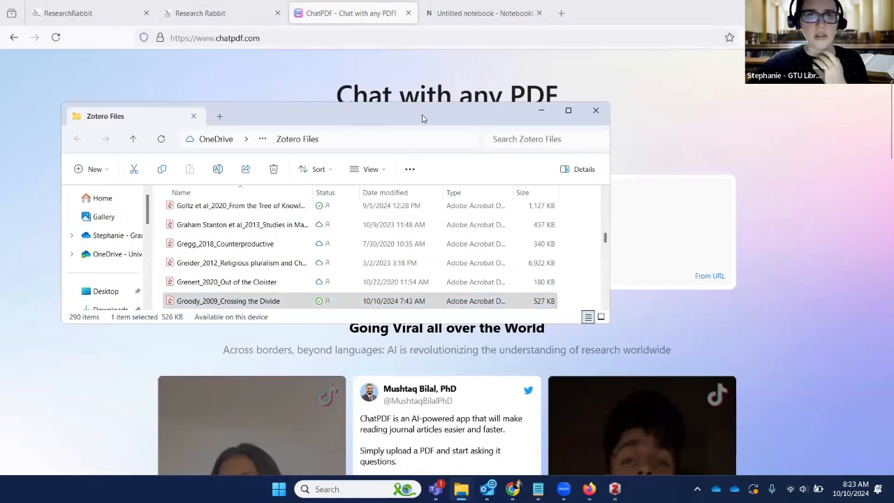
pyautogui.moveTo(422, 118); pyautogui.dragTo(750, 68)
pyautogui.click(585, 253)
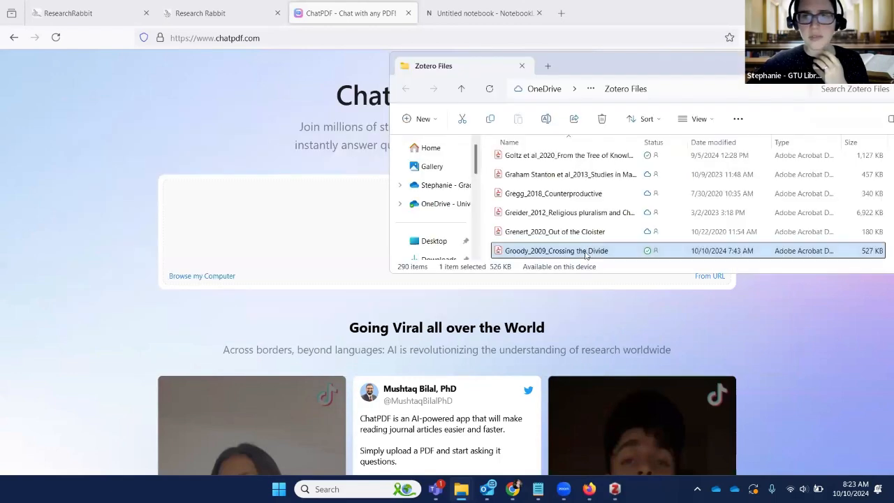
pyautogui.moveTo(585, 255); pyautogui.dragTo(247, 239)
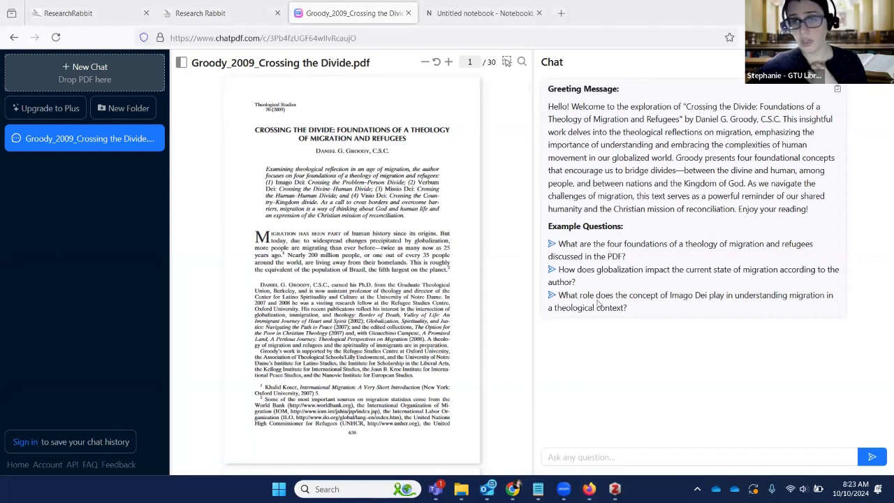
pyautogui.click(551, 297)
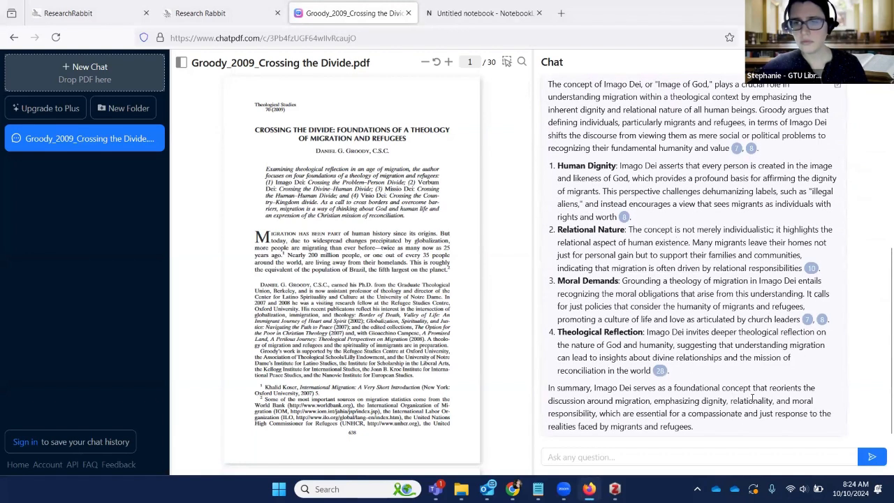
# - Check the PDF passages on pages 7 and 10 cited in the Imago Dei answer, and read the answer's remaining text
pyautogui.scroll(1, 722, 280)
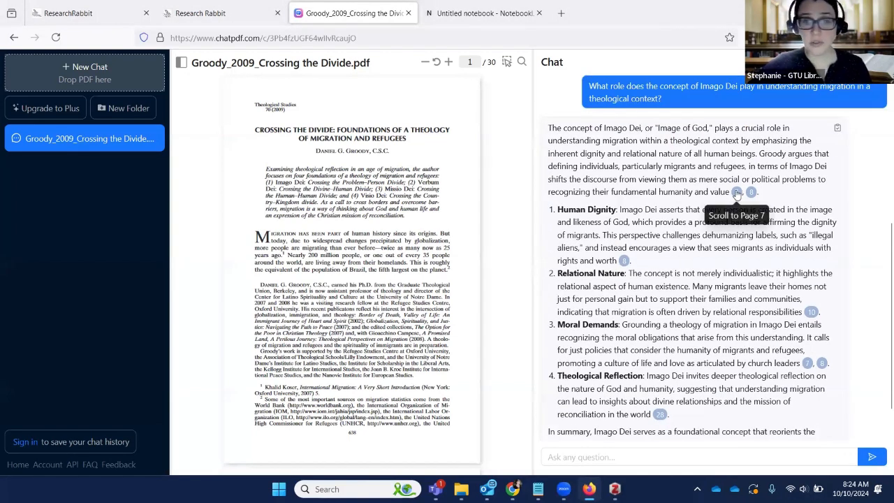
pyautogui.click(736, 193)
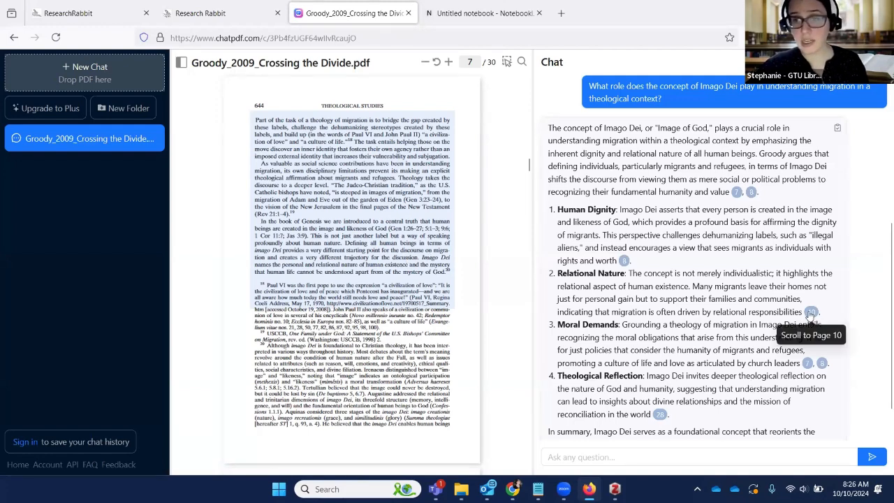
pyautogui.click(810, 313)
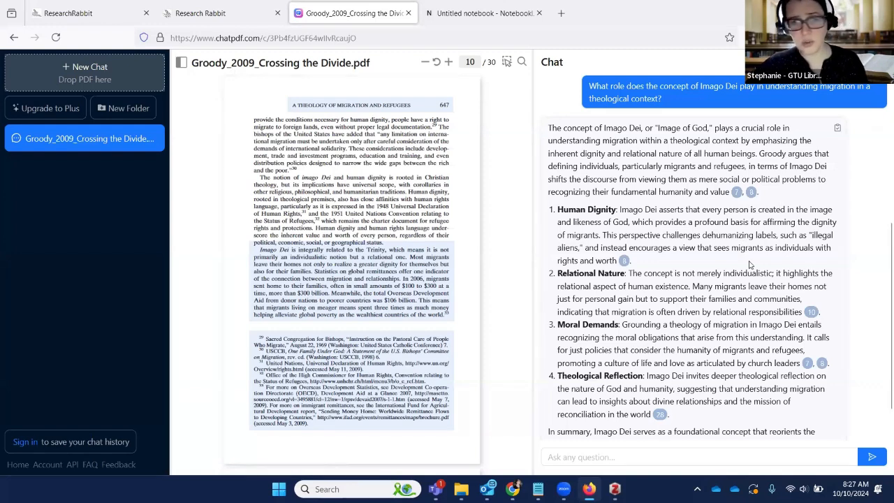
pyautogui.scroll(-1, 749, 264)
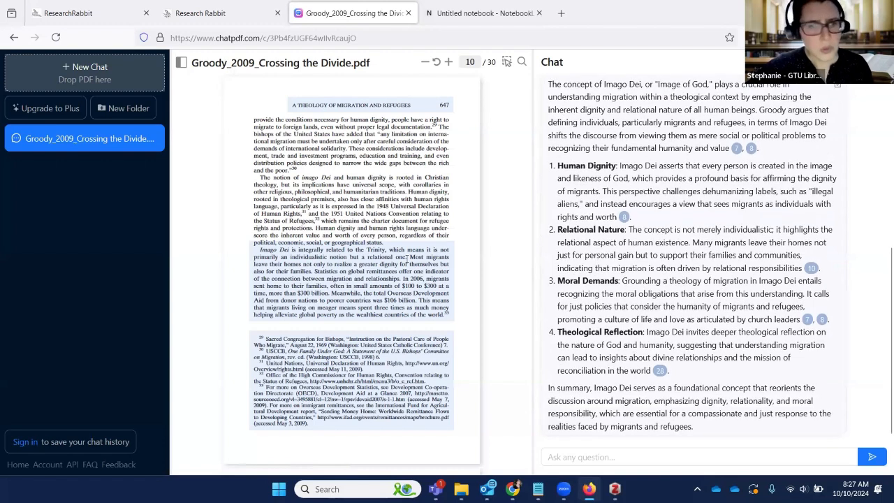
pyautogui.scroll(-3, 407, 262)
# - Ask the chat "What is the most cited work in this article?"
pyautogui.click(598, 457)
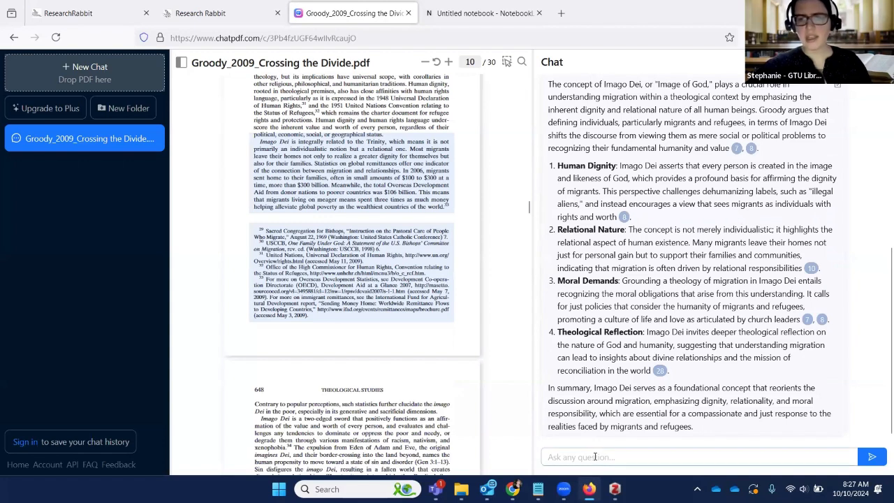
pyautogui.write('Th')
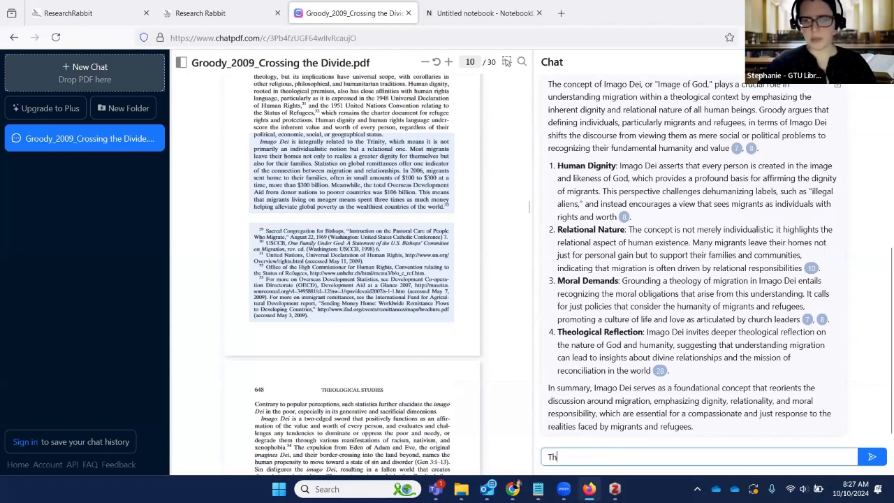
pyautogui.press('BackSpace')
pyautogui.press('BackSpace')
pyautogui.write('What')
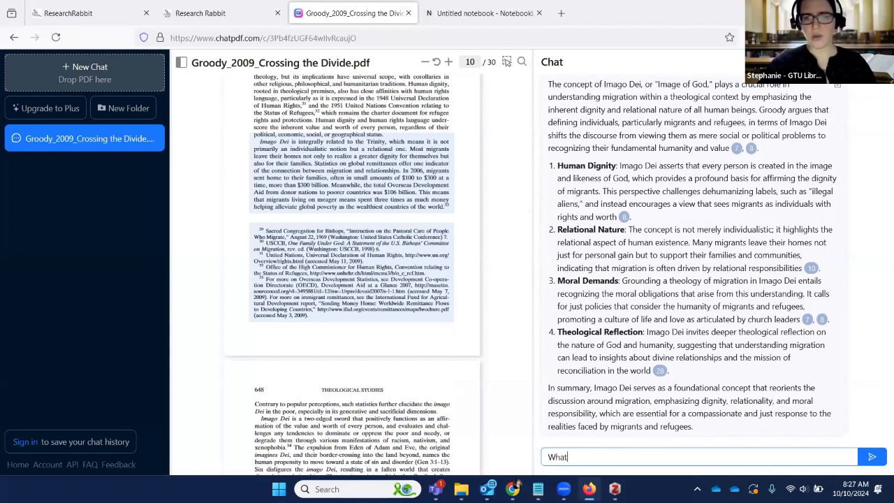
pyautogui.write(' is the most cit')
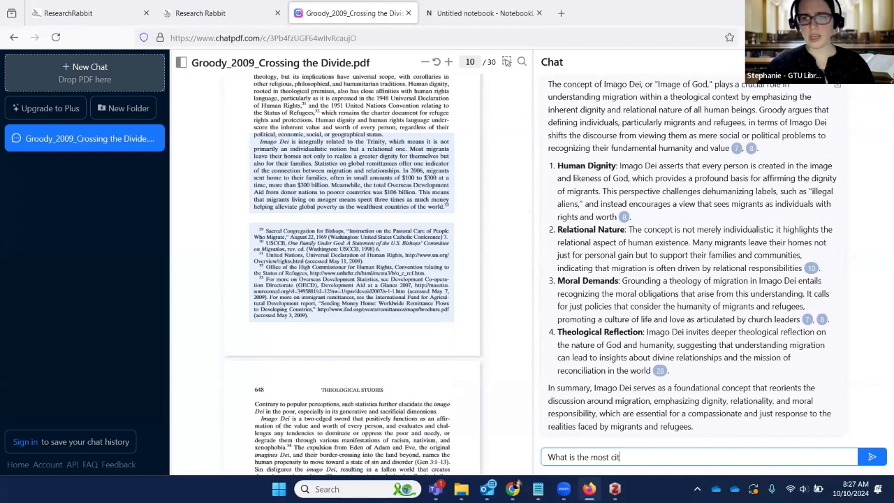
pyautogui.write('ed work in this article?')
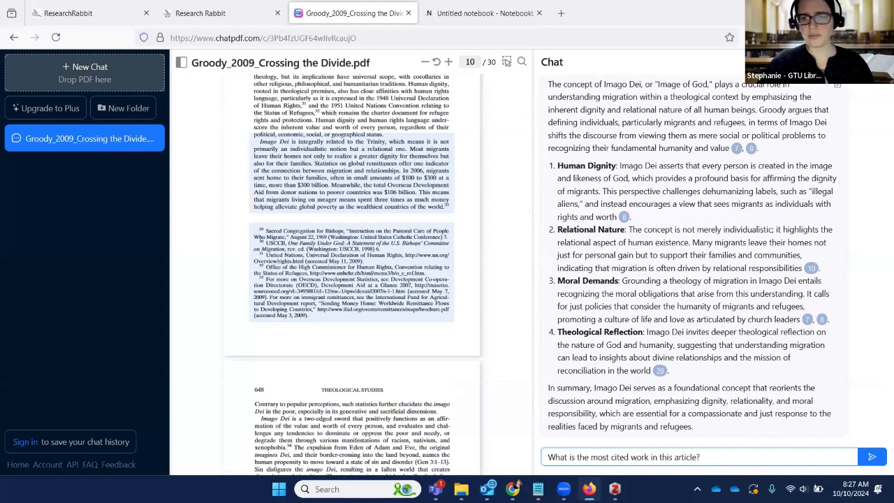
pyautogui.press('Return')
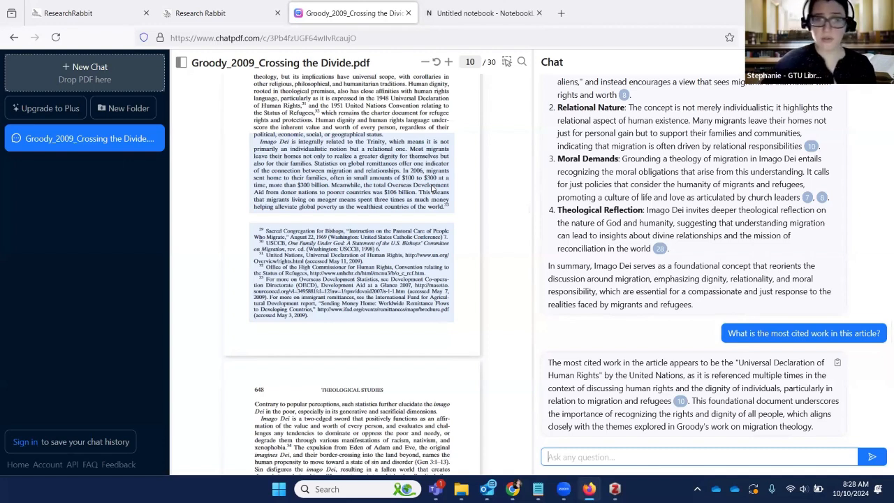
# - Ask the chat "What are some unanswered questions this article poses?"
pyautogui.write('Wha')
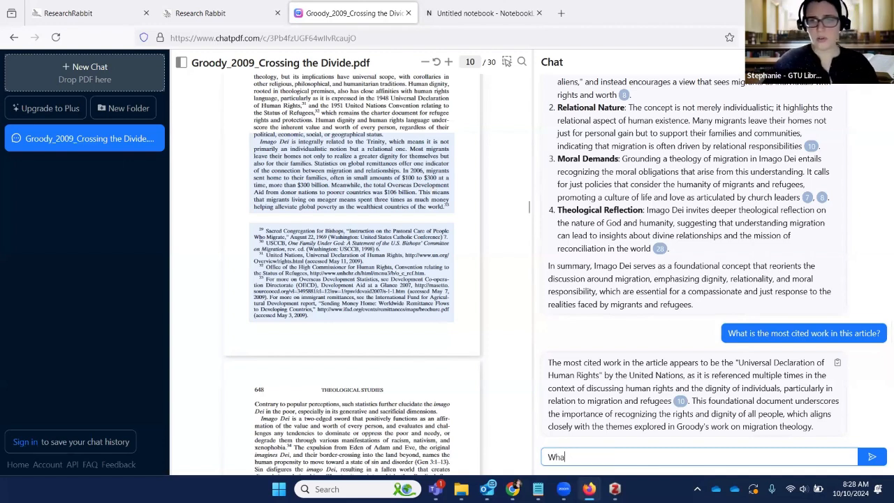
pyautogui.write('t are some una')
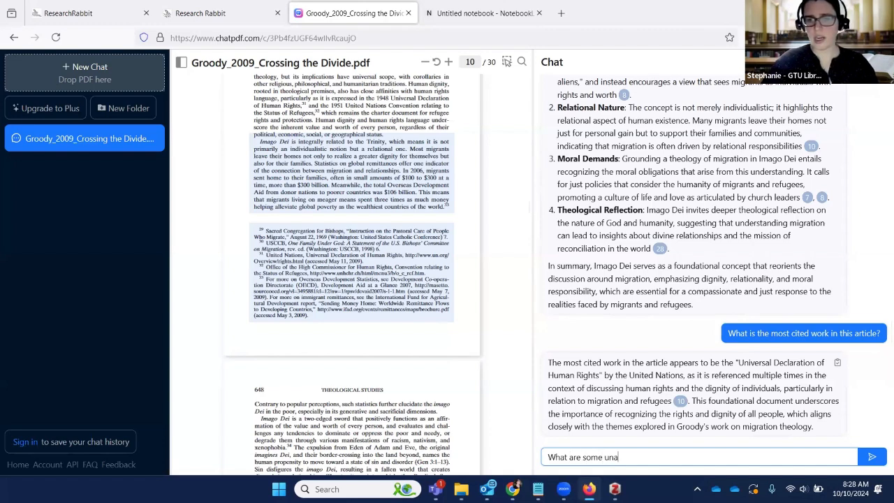
pyautogui.write('nswered questions ')
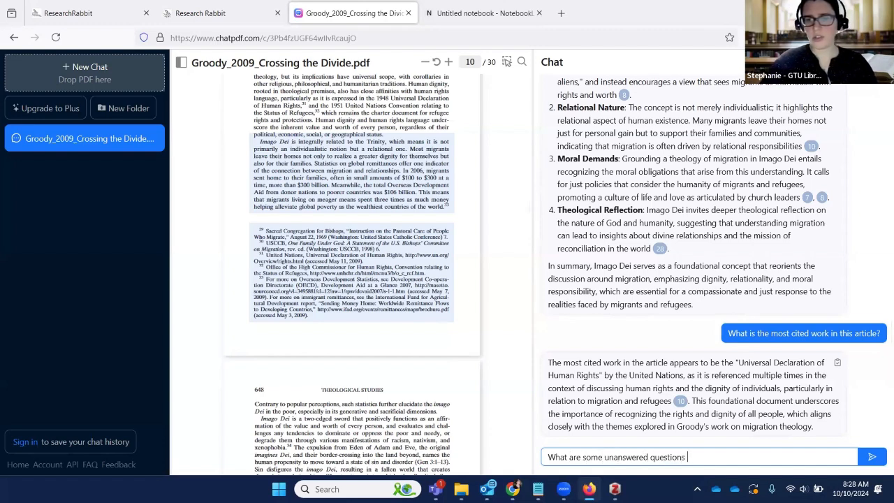
pyautogui.write('this article poses?')
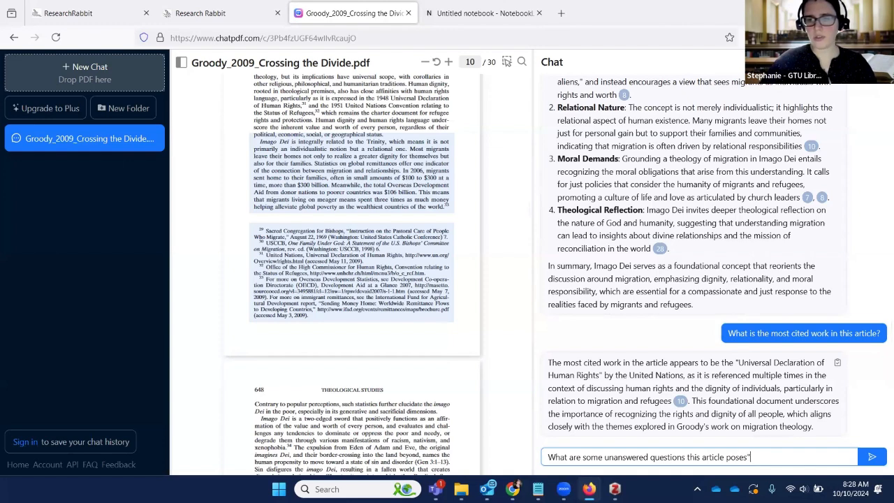
pyautogui.press('BackSpace')
pyautogui.press('BackSpace')
pyautogui.write('?')
pyautogui.press('Return')
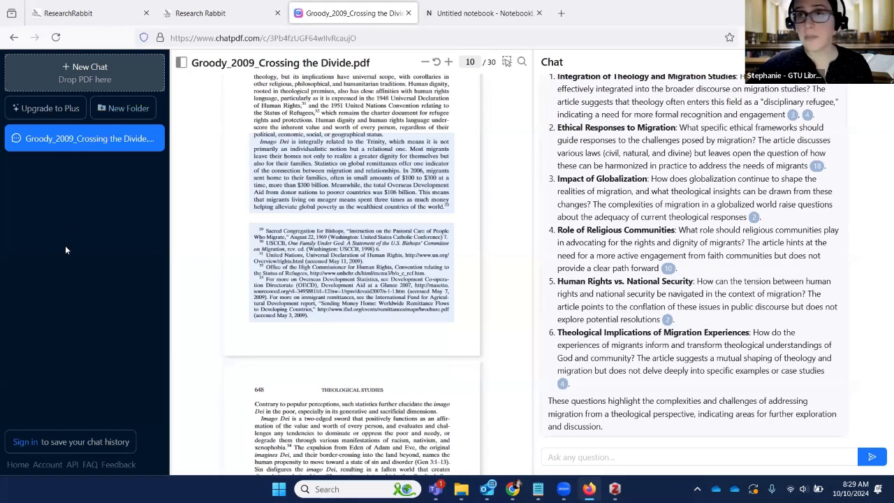
# - Copy the full answer about unanswered questions, switch to Zotero, and add a new note to the "Crossing the Divide" item
pyautogui.scroll(3, 673, 152)
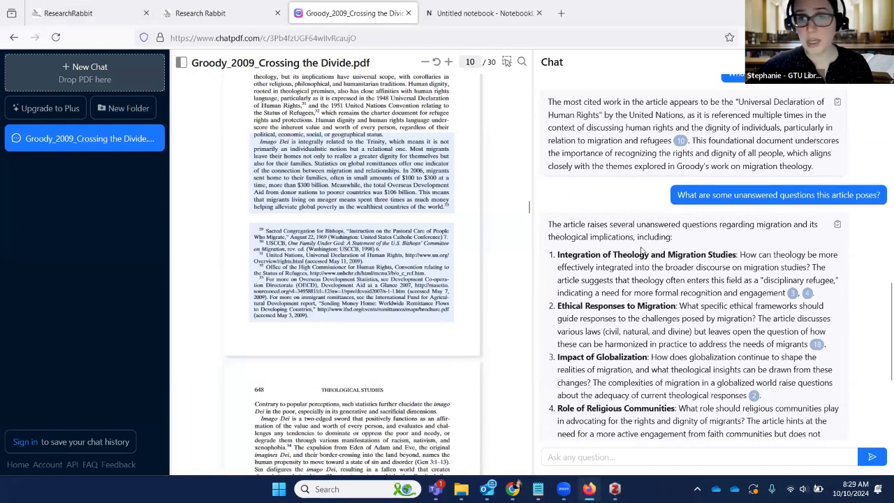
pyautogui.moveTo(549, 224); pyautogui.dragTo(702, 430)
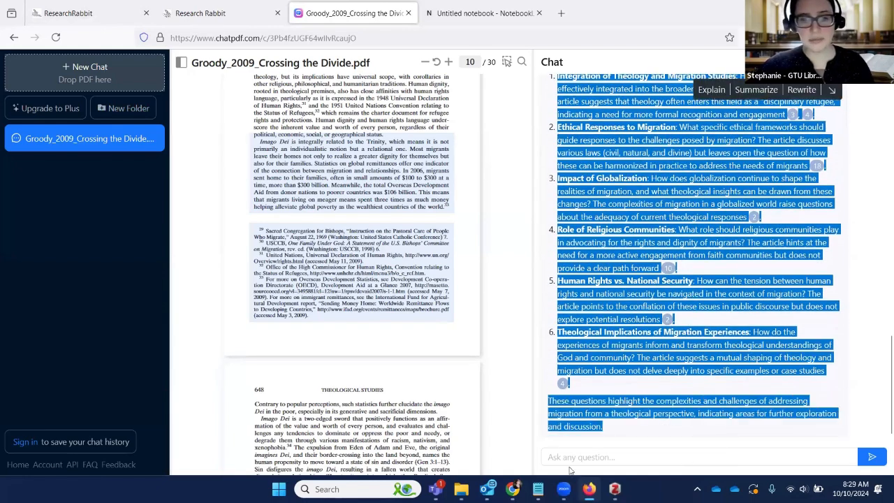
pyautogui.click(614, 489)
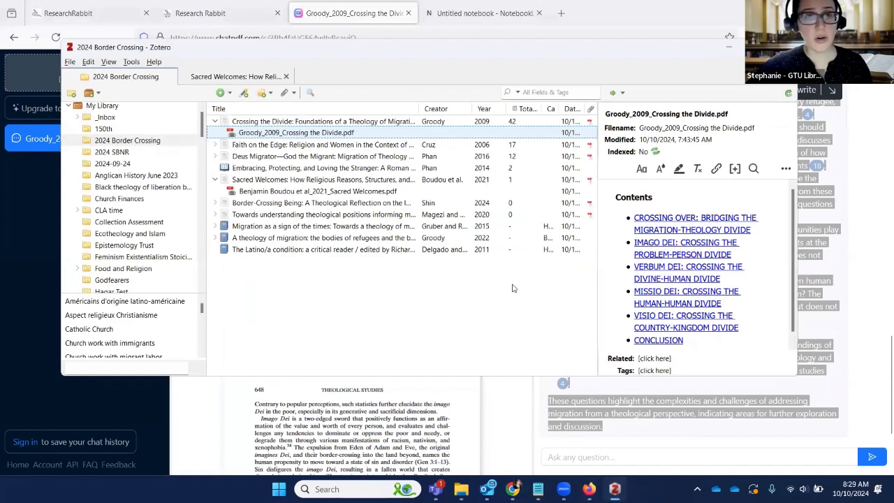
pyautogui.click(320, 122)
pyautogui.rightClick(319, 122)
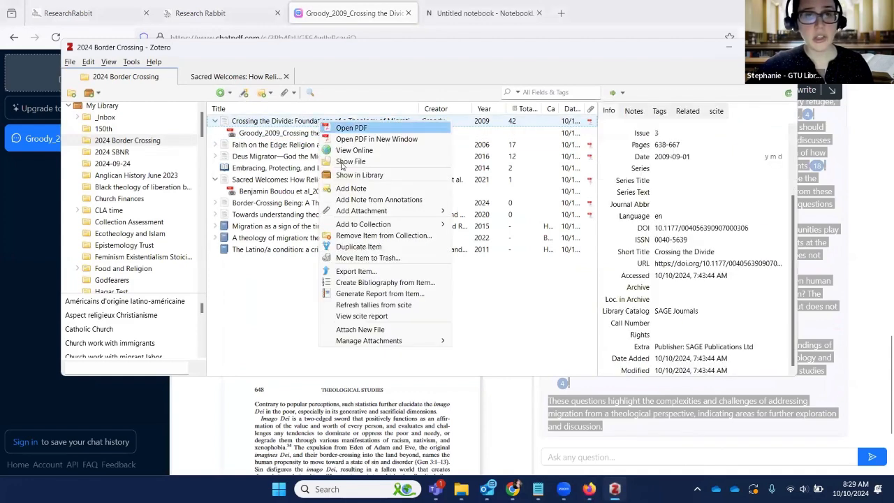
pyautogui.click(342, 188)
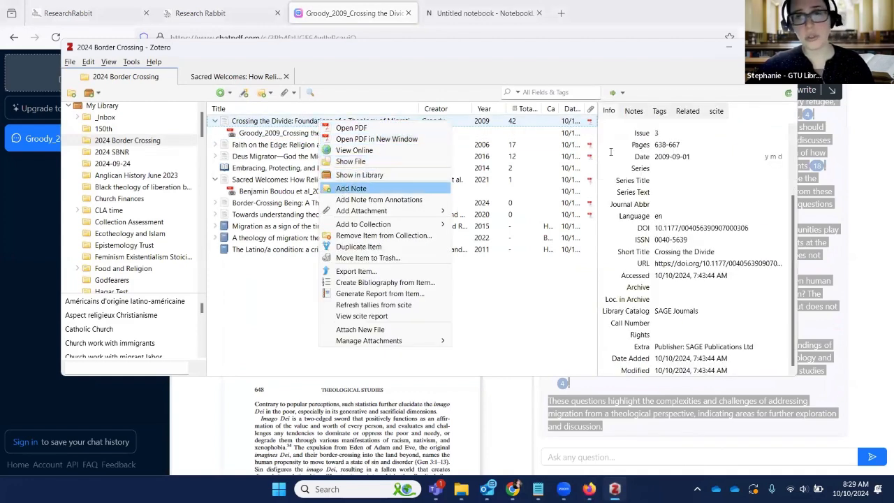
# - Head the note "From Chat PDF", paste the copied answer below it, and look through the pasted text
pyautogui.write('Fro')
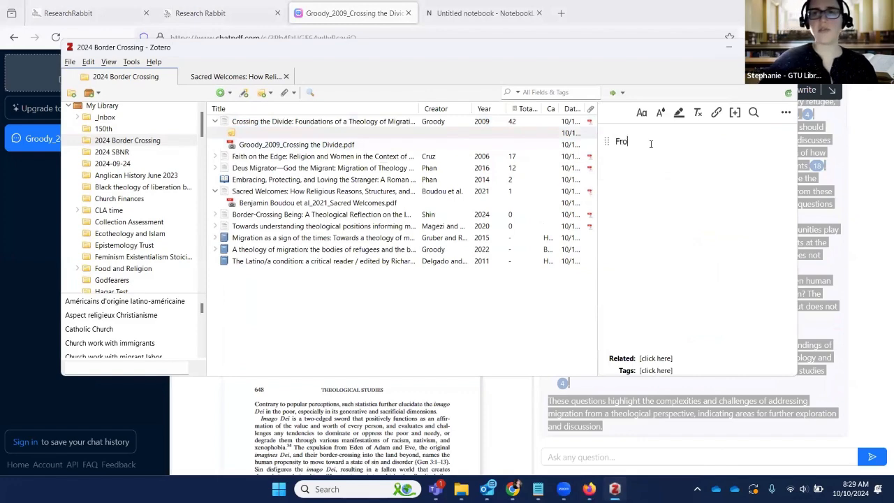
pyautogui.write('m Chat PDF')
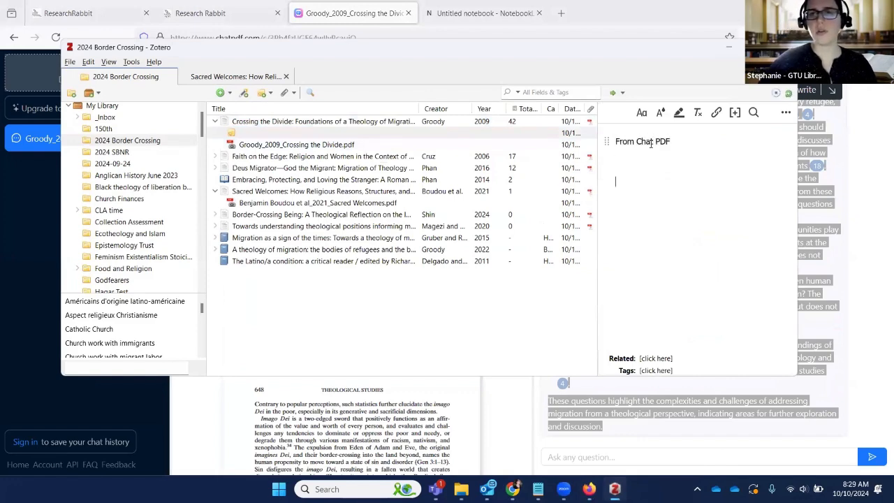
pyautogui.hotkey('ctrl', 'v')
pyautogui.scroll(-10, 701, 202)
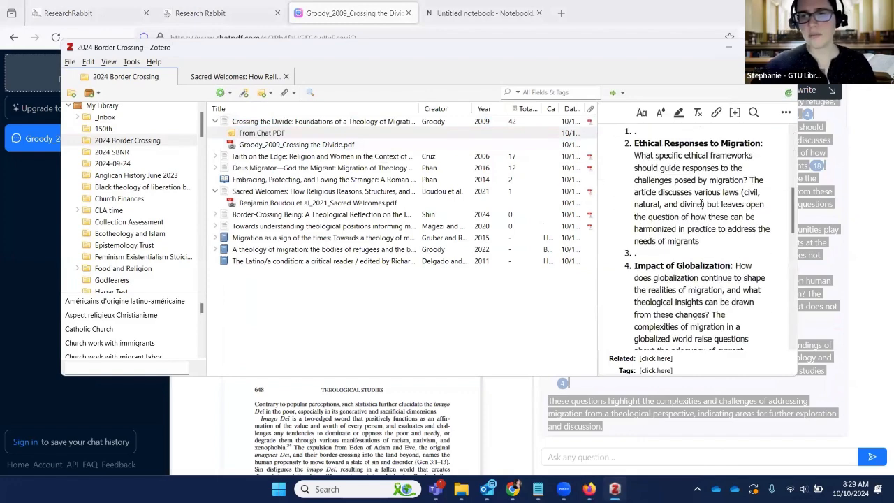
pyautogui.scroll(10, 702, 203)
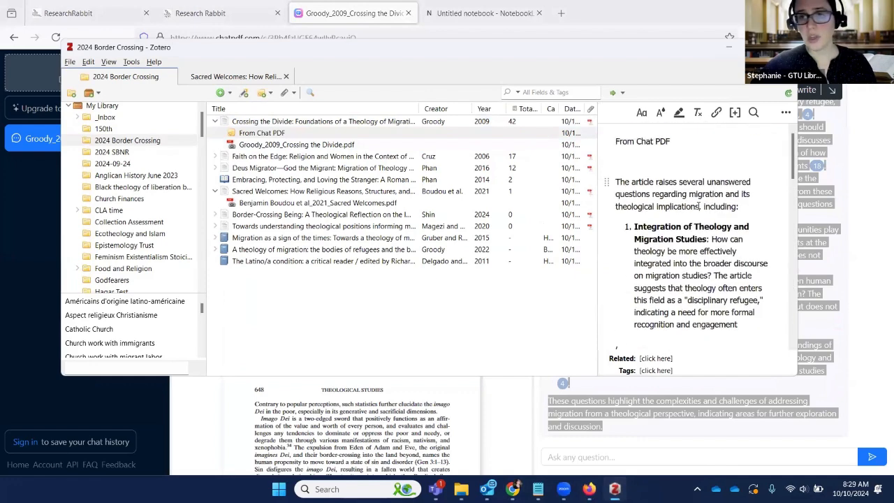
pyautogui.scroll(-3, 650, 209)
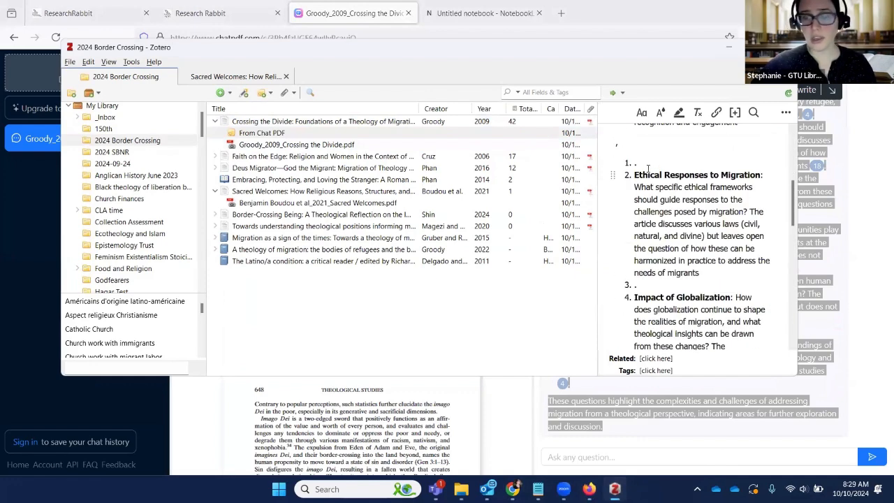
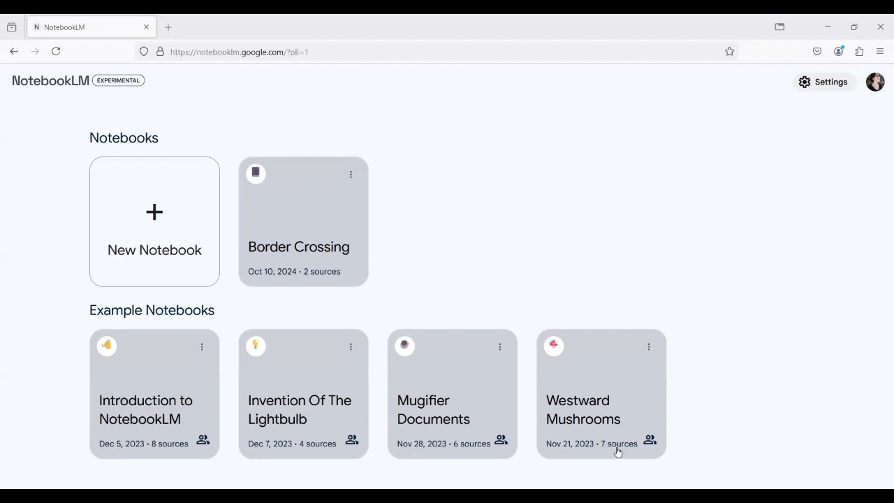
# - Open the Border Crossing notebook in NotebookLM and add the "Crossing the Divide" PDF as a source
pyautogui.click(313, 225)
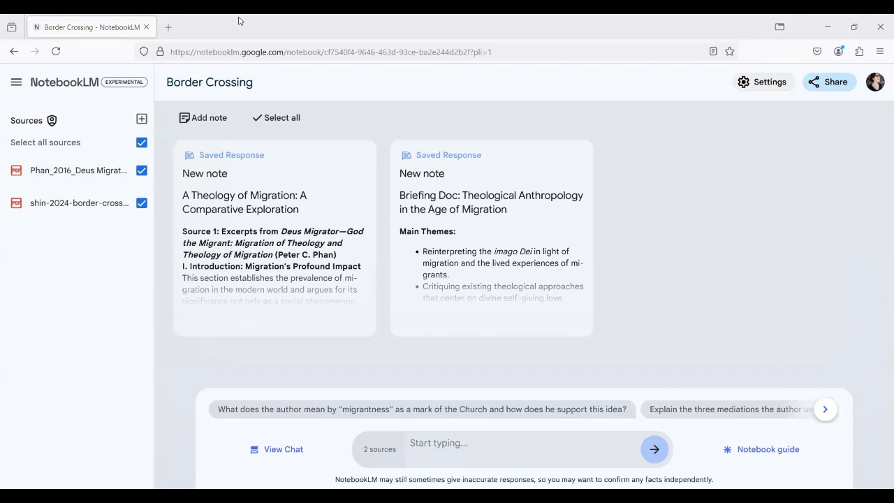
pyautogui.click(141, 119)
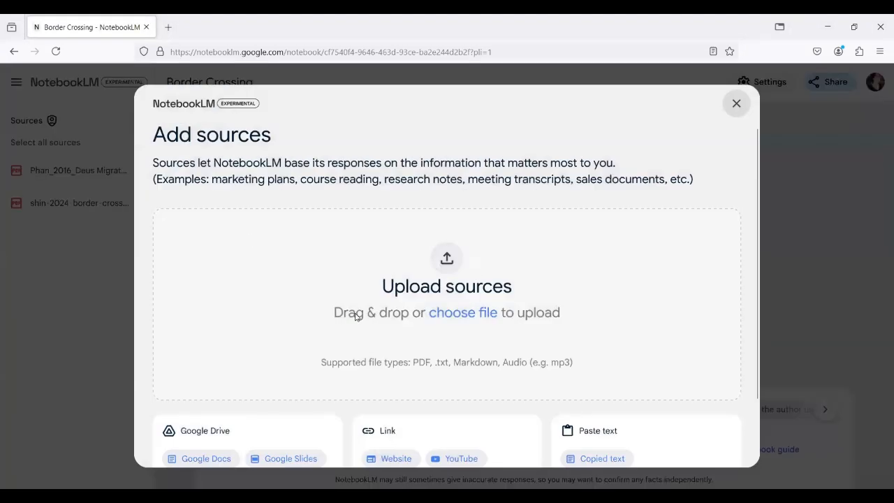
pyautogui.scroll(-2, 356, 315)
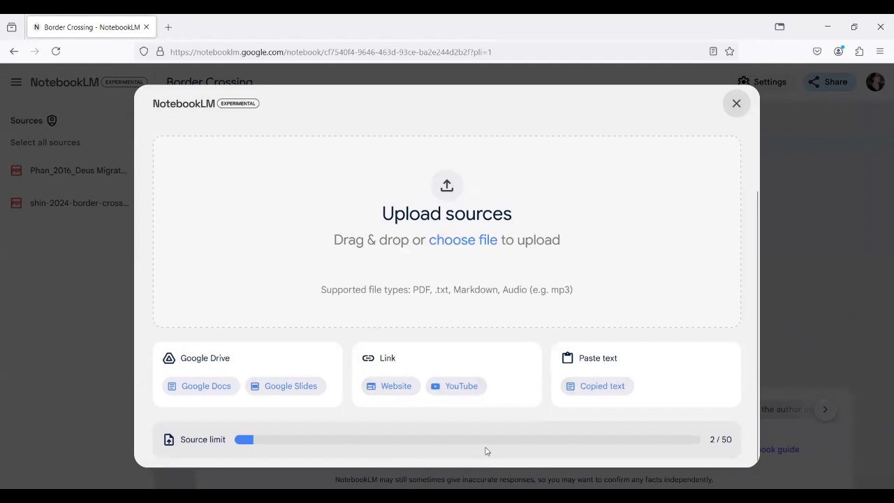
pyautogui.moveTo(487, 452); pyautogui.dragTo(181, 206)
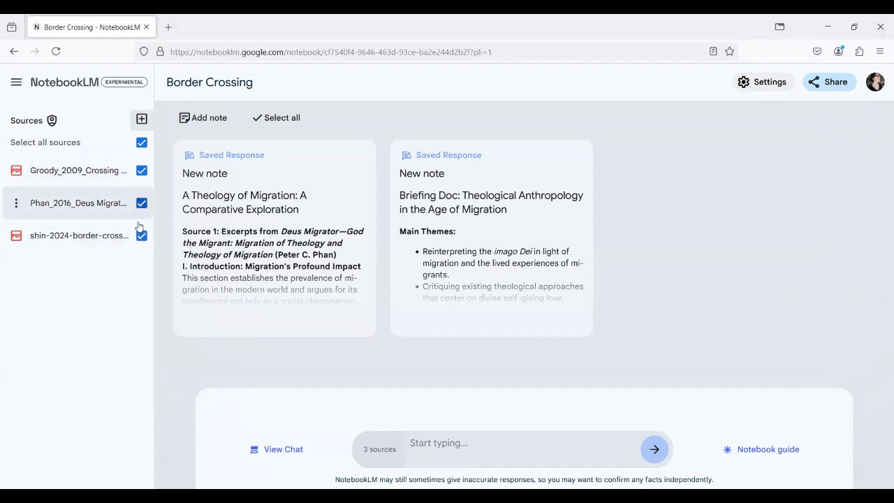
# - Ask the three sources "What would be five example theses for my own argumentative paper that covers migration from a Methodist perspective?" and review the answer
pyautogui.click(467, 445)
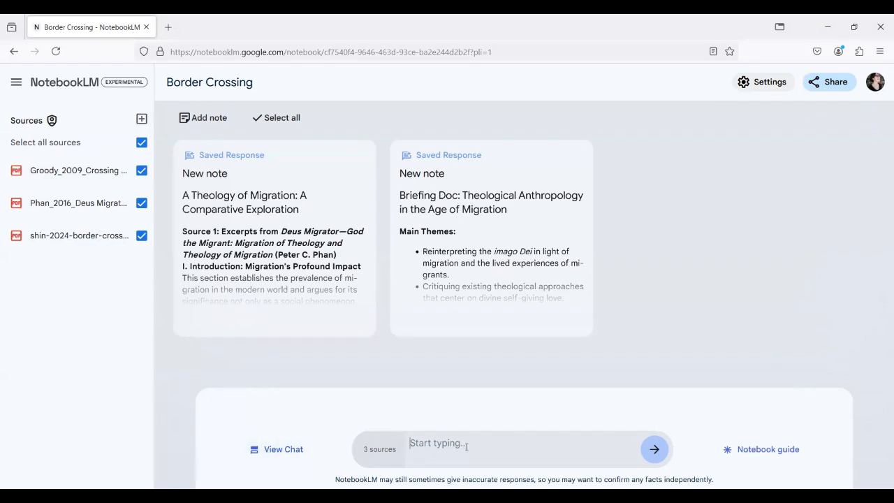
pyautogui.write('What would be five ')
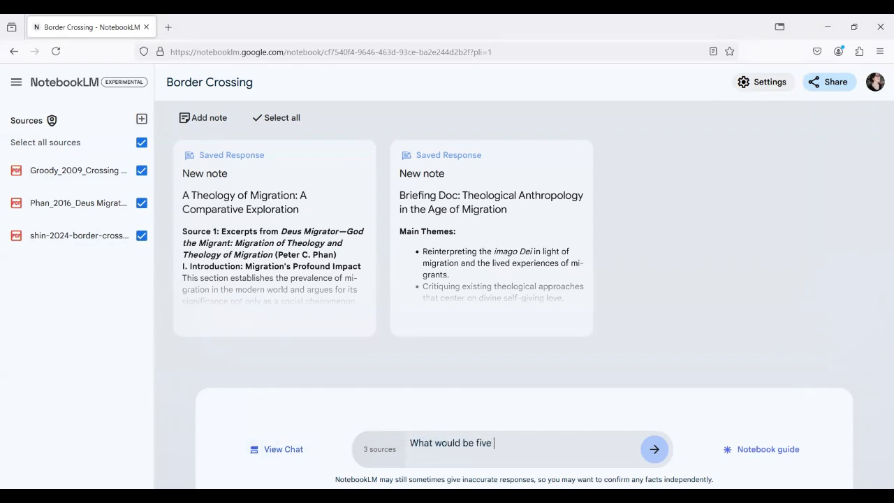
pyautogui.write('example theses for m')
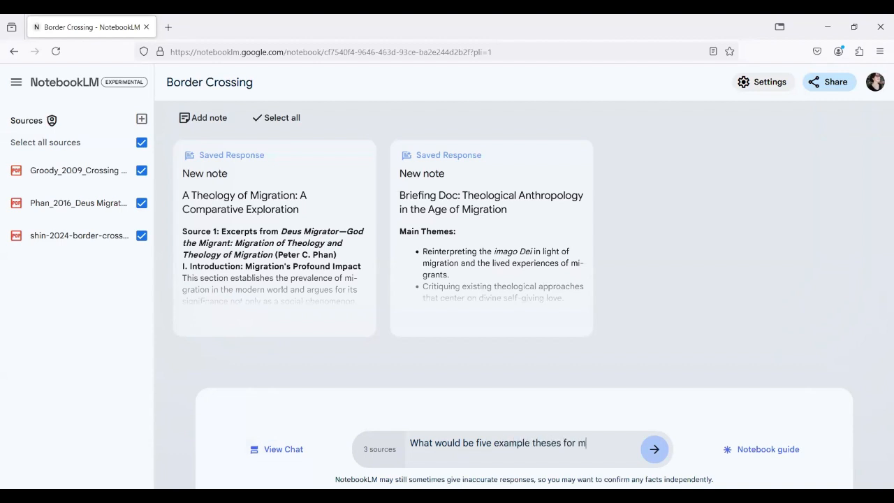
pyautogui.write('y own argume')
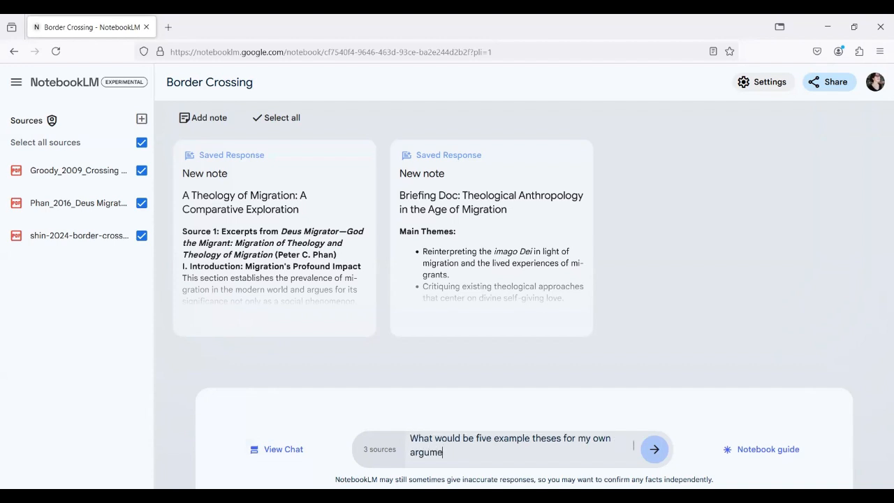
pyautogui.write('ntative paper that covers mi')
pyautogui.write('grati')
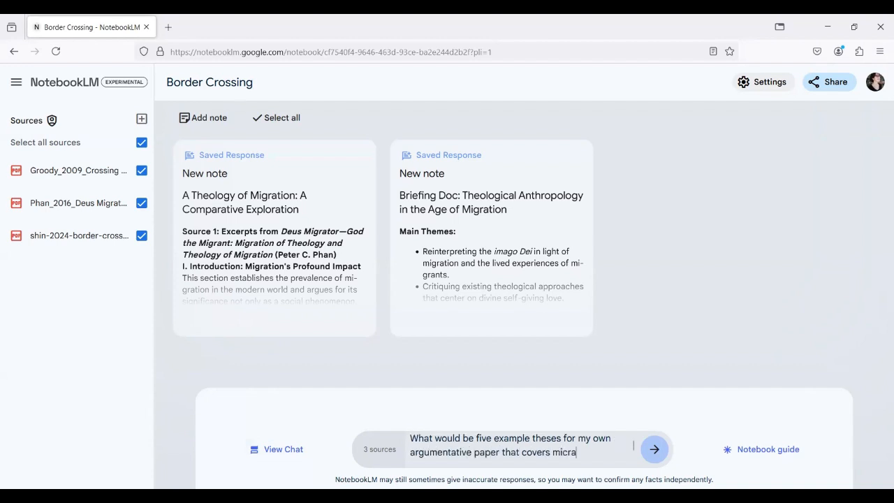
pyautogui.write('on ')
pyautogui.write('from a ')
pyautogui.write('Methodist perf')
pyautogui.press('BackSpace')
pyautogui.write('spective?')
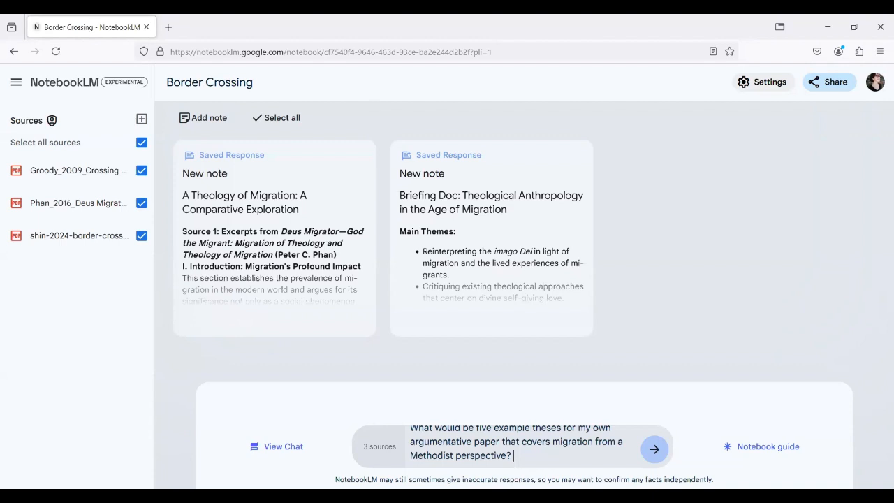
pyautogui.press('Return')
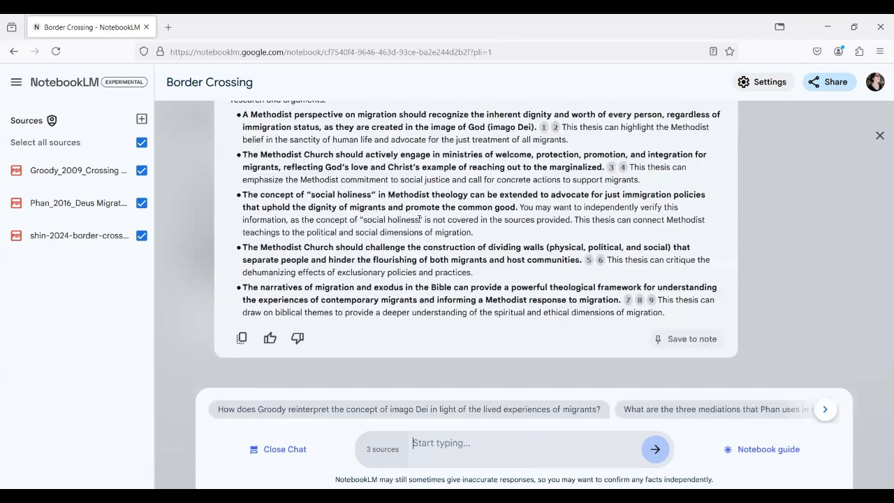
pyautogui.scroll(2, 419, 221)
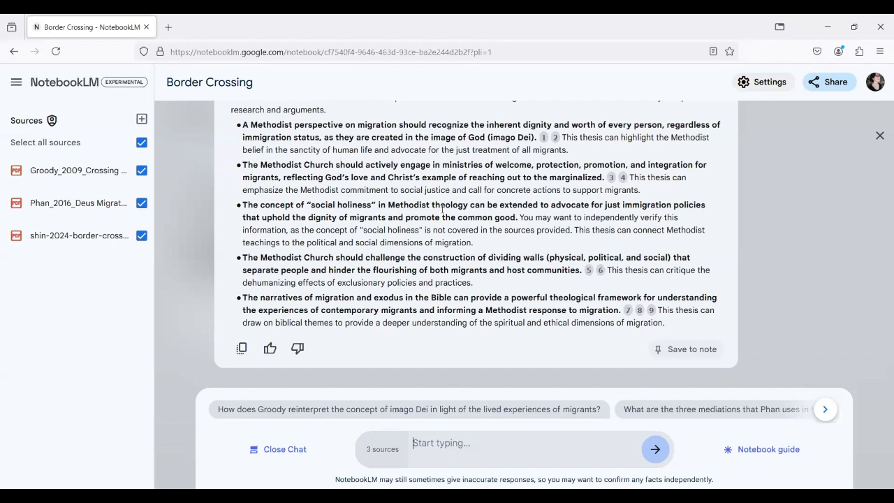
pyautogui.moveTo(389, 206); pyautogui.dragTo(467, 204)
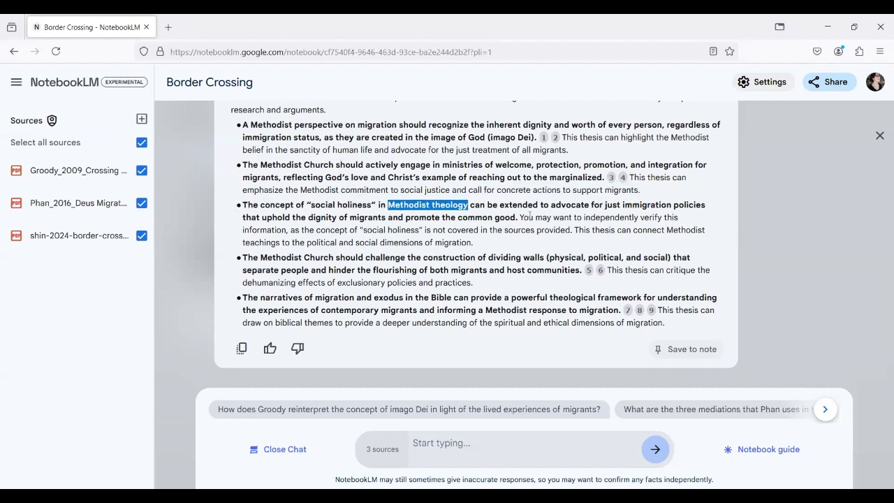
# - Ask "Pretend you are a pastor that is reluctant to embrace these migrant theologies. What would be your top three reasons against them?"
pyautogui.click(433, 445)
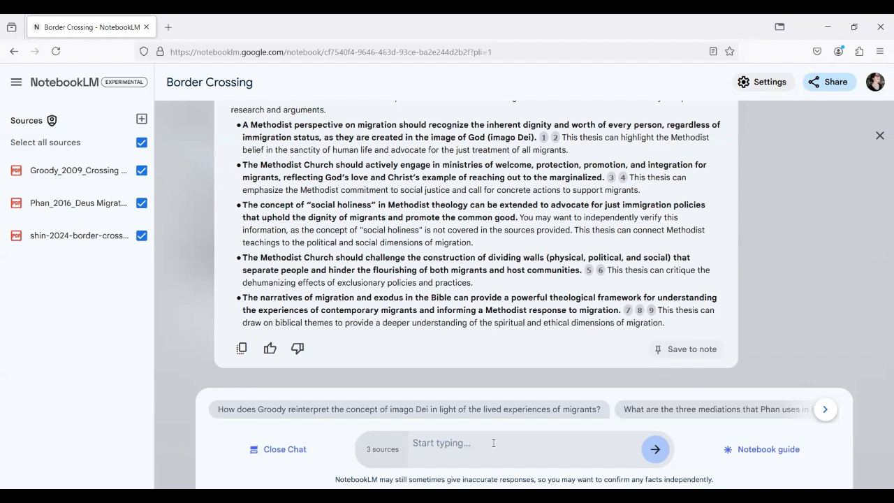
pyautogui.write('Pretend you are a reluctant')
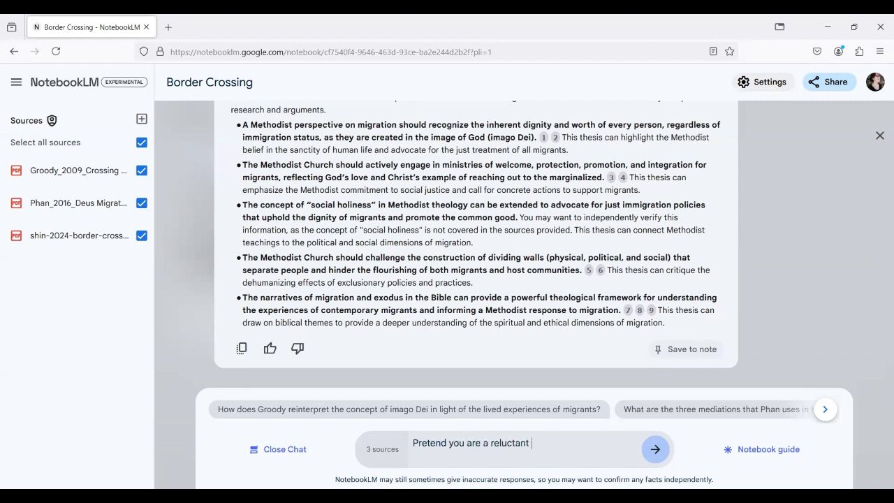
pyautogui.press('BackSpace')
pyautogui.press('BackSpace')
pyautogui.press('BackSpace')
pyautogui.press('BackSpace')
pyautogui.press('BackSpace')
pyautogui.press('BackSpace')
pyautogui.press('BackSpace')
pyautogui.press('BackSpace')
pyautogui.press('BackSpace')
pyautogui.write('pastor that is reluctant to')
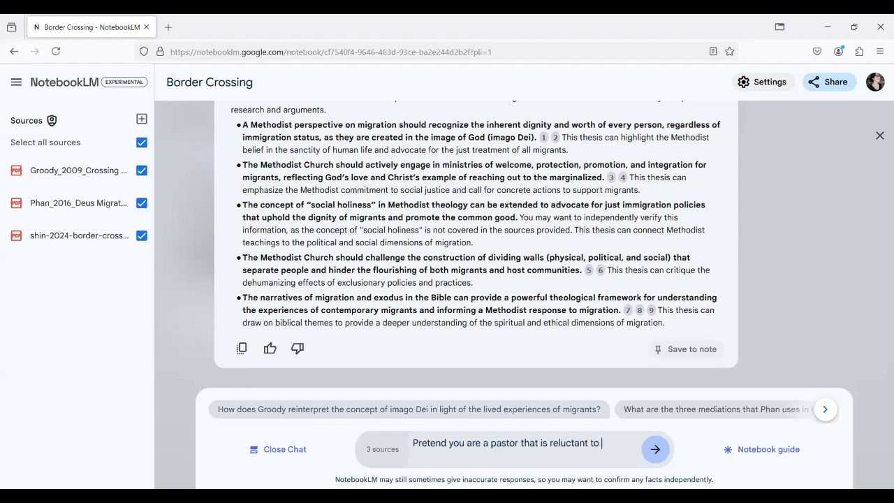
pyautogui.write(' embrace these ')
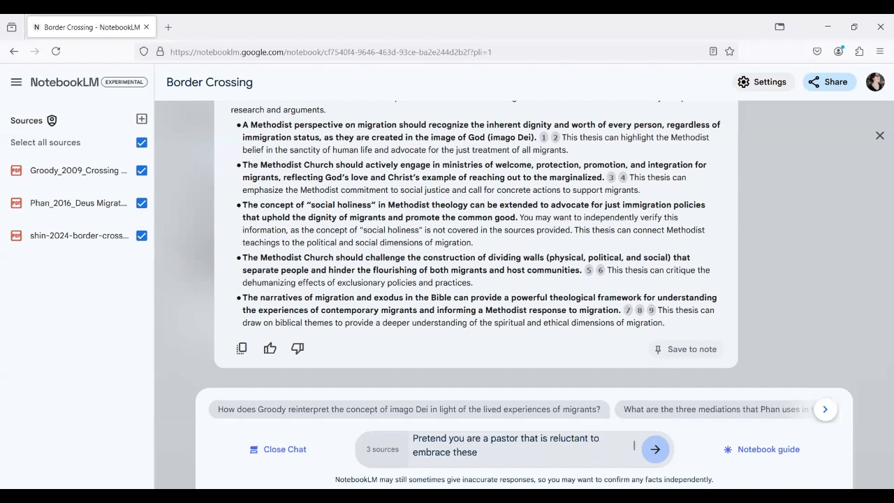
pyautogui.write('migrant theologies. What w')
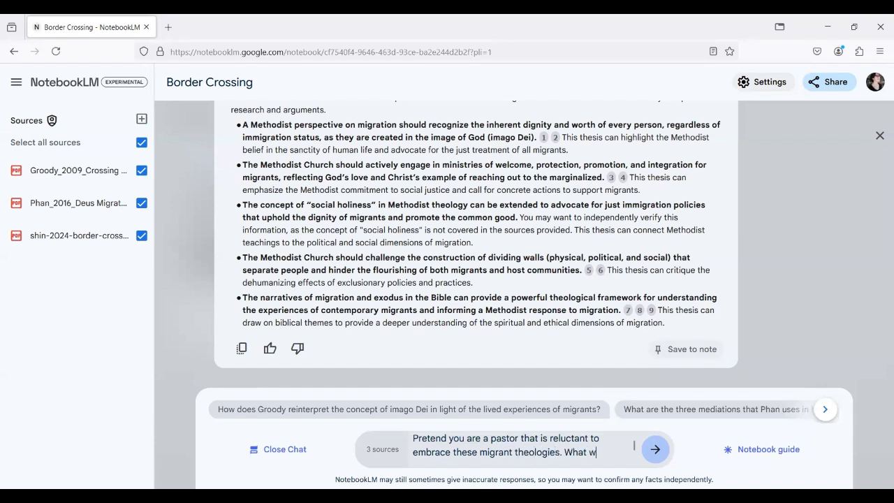
pyautogui.write('ould be your top three reasons ')
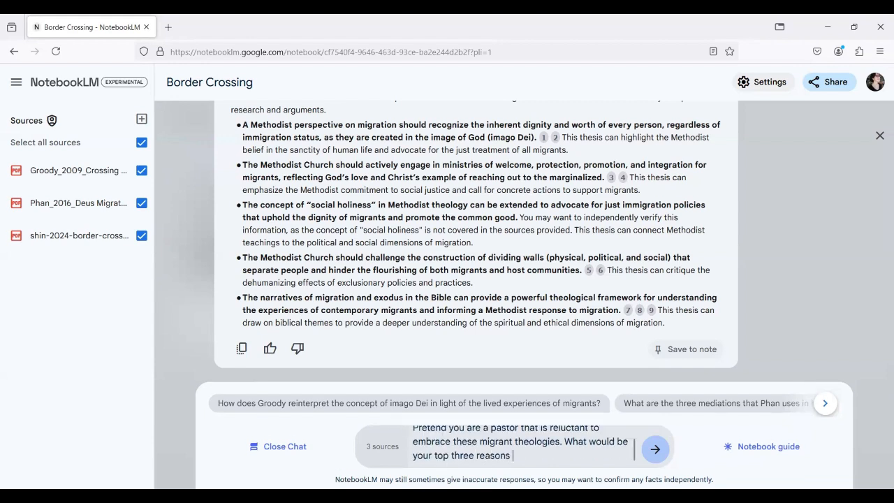
pyautogui.write('against them?')
pyautogui.press('Return')
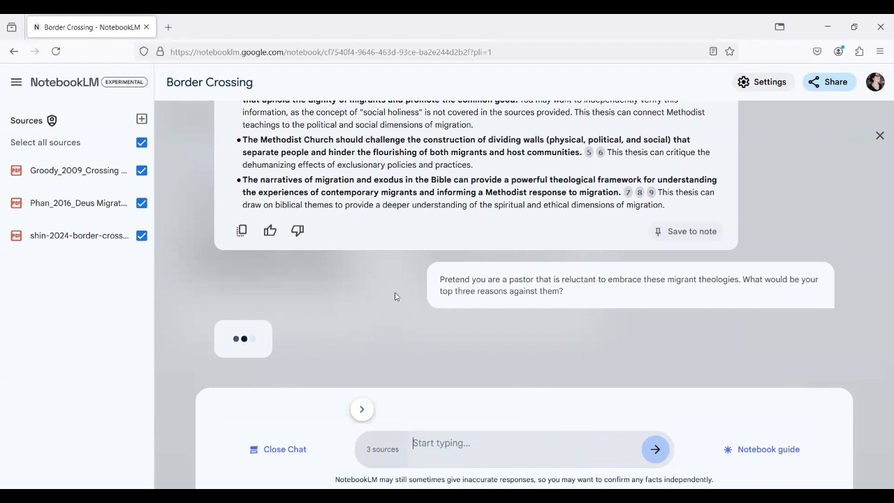
# - Read the arguments against migrant theologies and check source citations 3, 4 and 5 under Theological Interpretations
pyautogui.scroll(2, 394, 297)
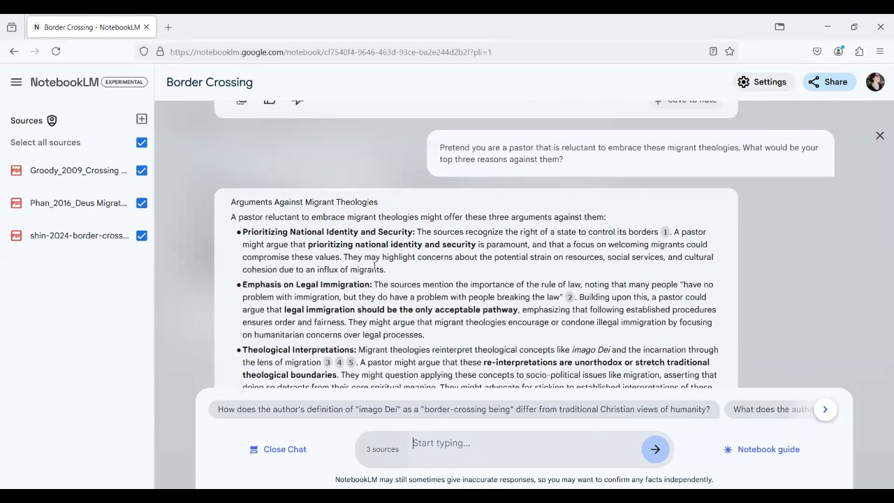
pyautogui.scroll(-1, 464, 222)
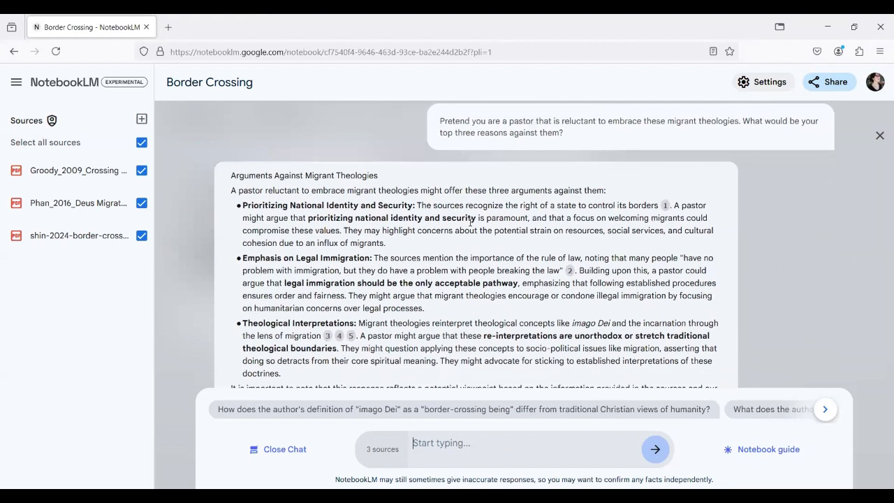
pyautogui.scroll(-1, 433, 202)
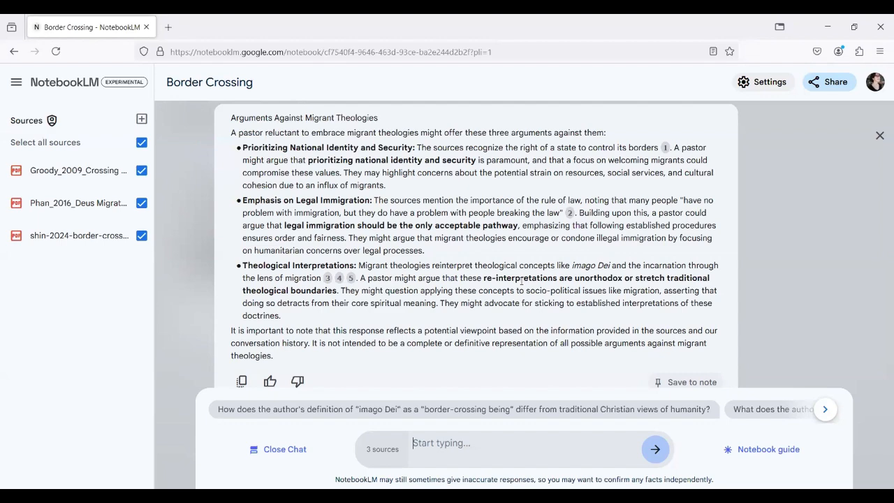
pyautogui.click(328, 279)
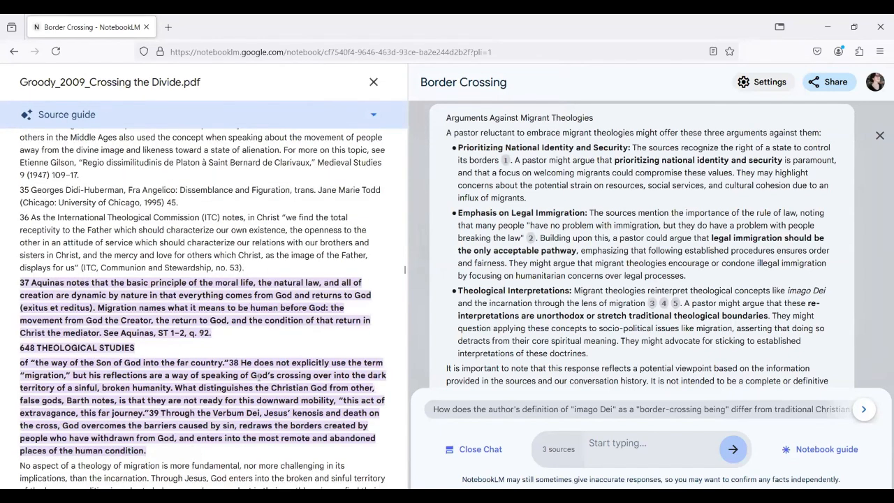
pyautogui.click(665, 304)
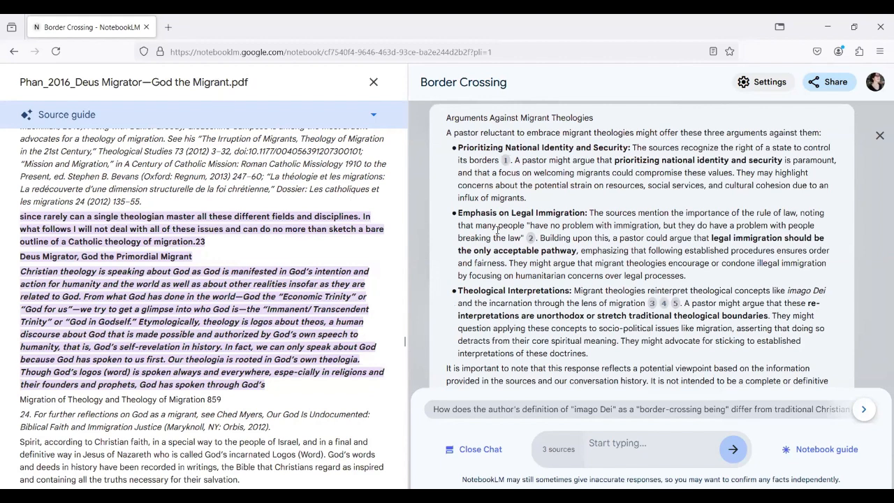
pyautogui.click(675, 304)
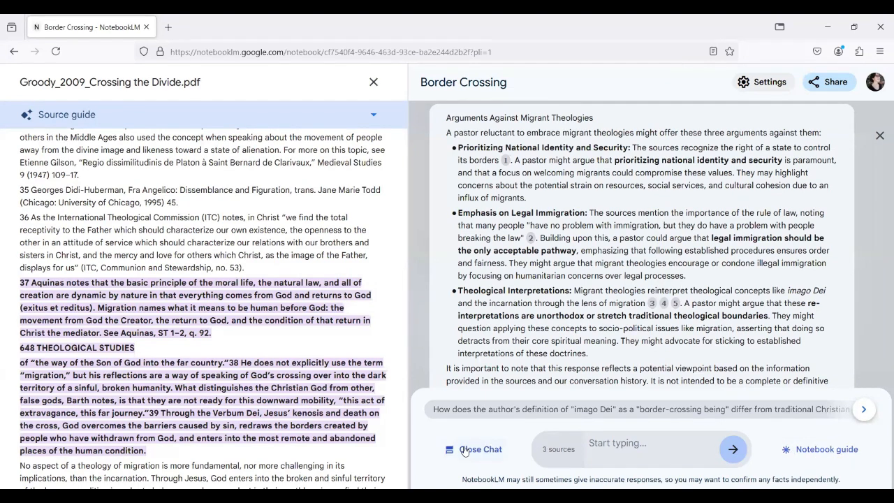
# - Generate an FAQ from the notebook guide and open the resulting note
pyautogui.click(805, 453)
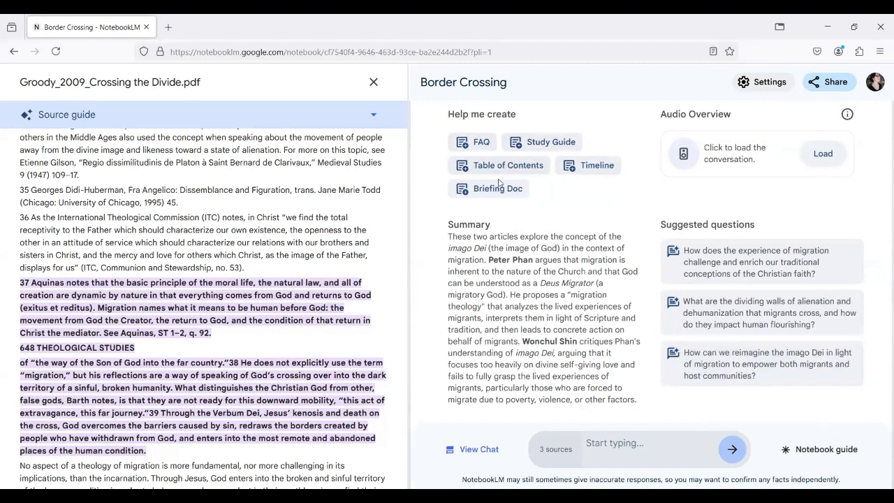
pyautogui.click(483, 145)
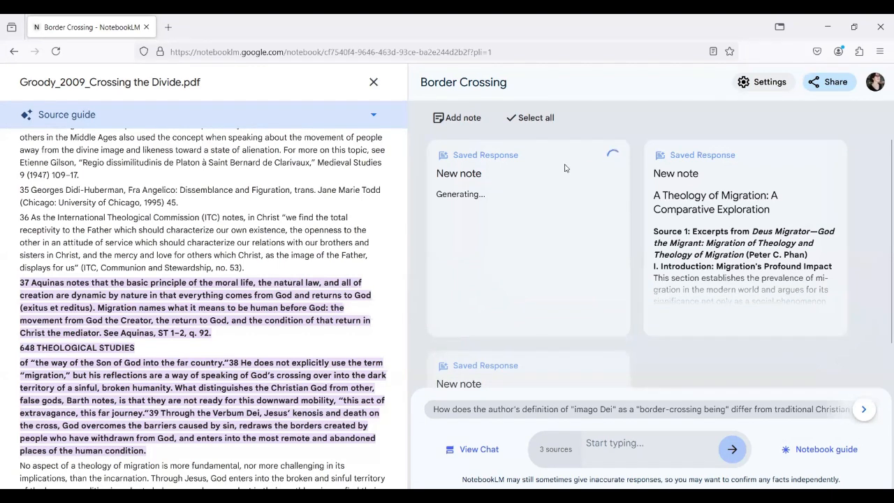
pyautogui.click(503, 224)
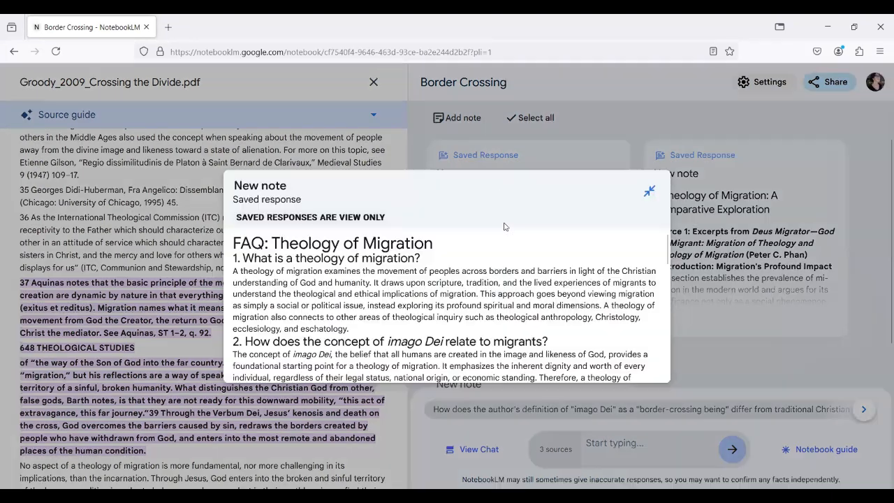
# - Read through the questions and answers in the FAQ note to the end, and close the note
pyautogui.scroll(-3, 485, 273)
pyautogui.scroll(1, 485, 273)
pyautogui.scroll(-2, 485, 273)
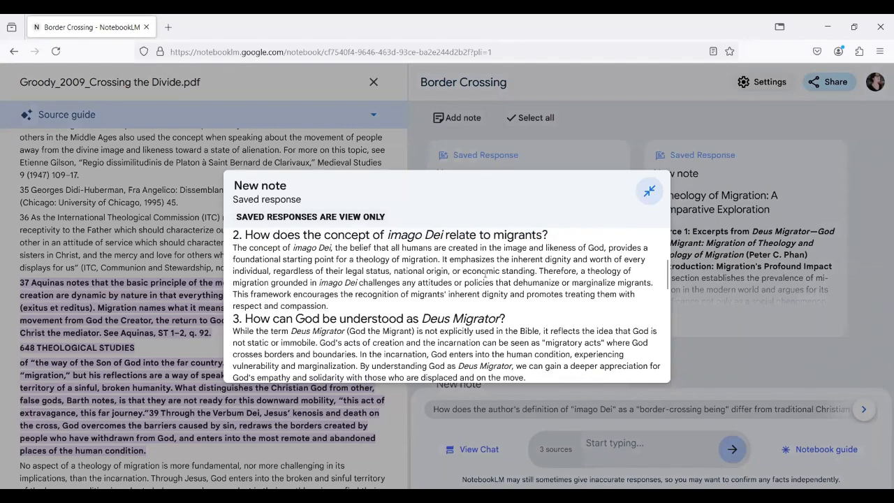
pyautogui.scroll(-3, 485, 273)
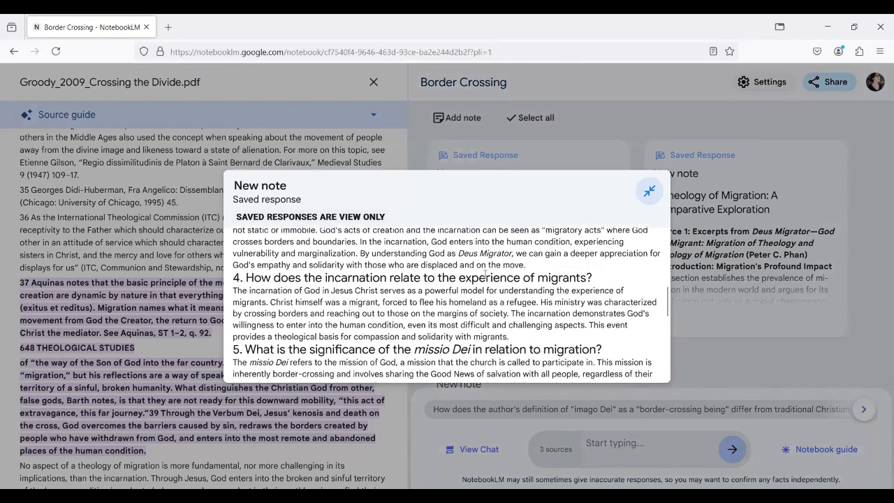
pyautogui.scroll(-3, 485, 273)
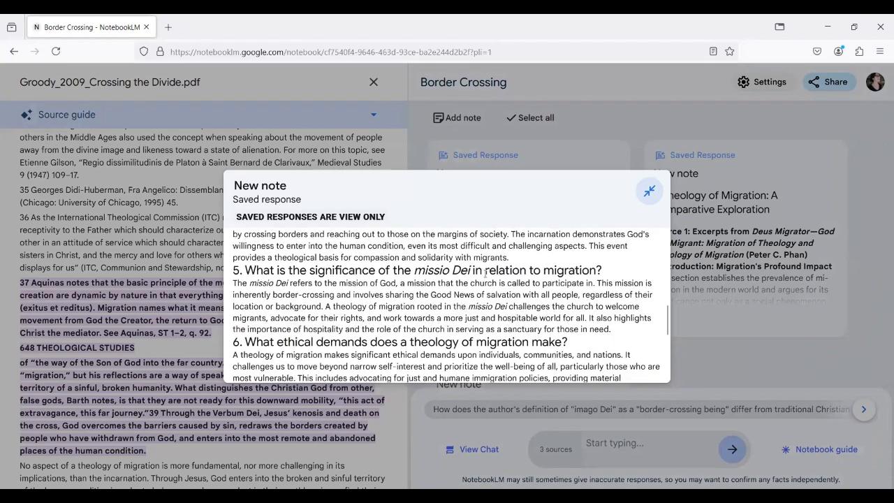
pyautogui.scroll(-3, 485, 273)
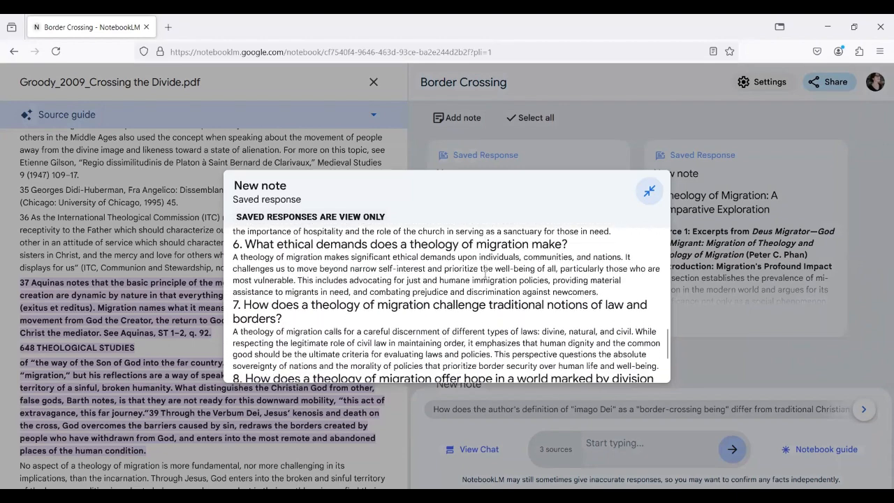
pyautogui.scroll(-2, 484, 274)
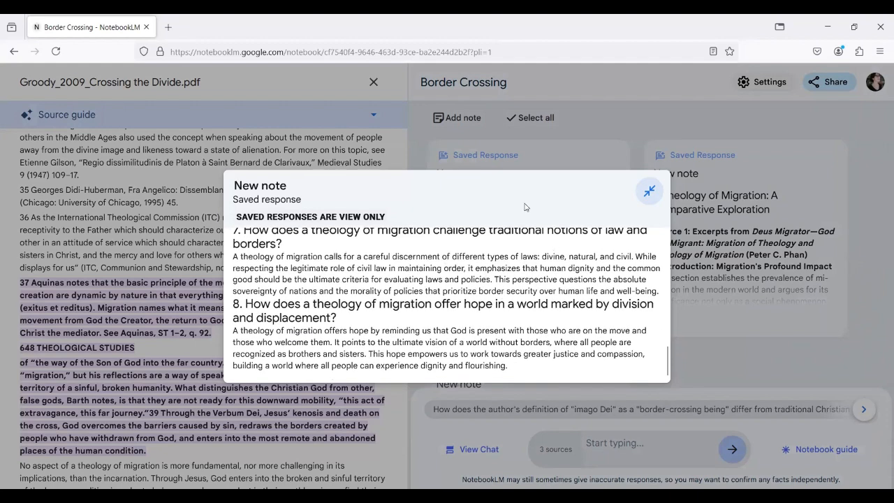
pyautogui.click(621, 119)
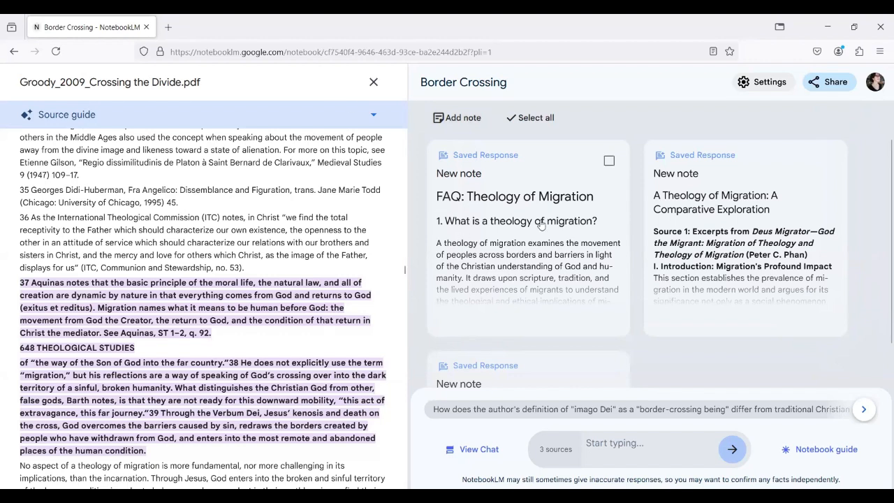
# - Generate a table of contents from the notebook guide and look over the other saved notes
pyautogui.click(842, 452)
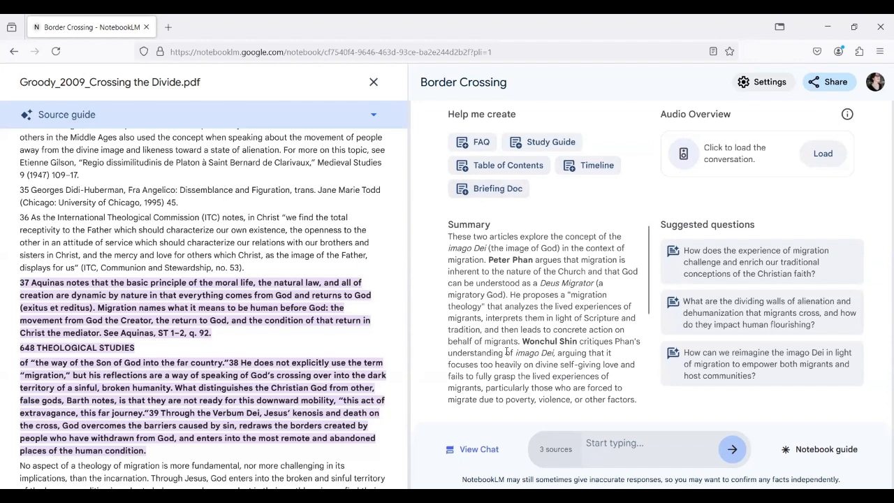
pyautogui.click(503, 168)
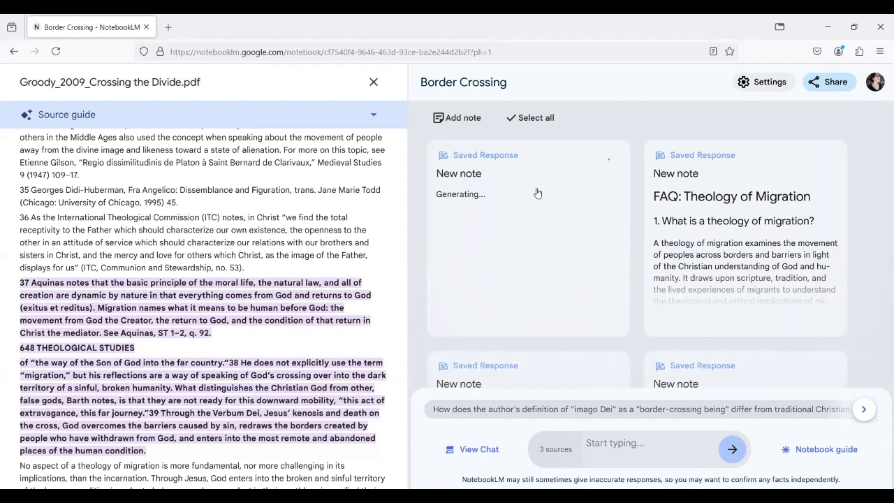
pyautogui.scroll(-3, 537, 193)
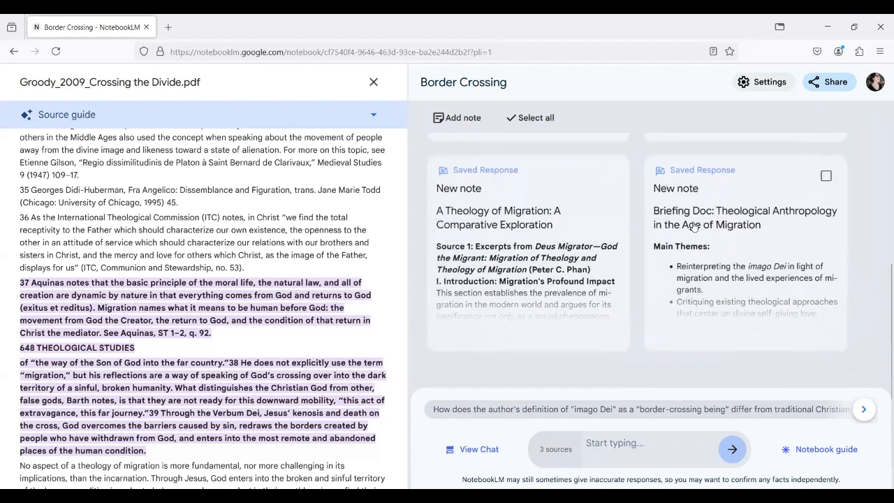
pyautogui.scroll(-1, 538, 264)
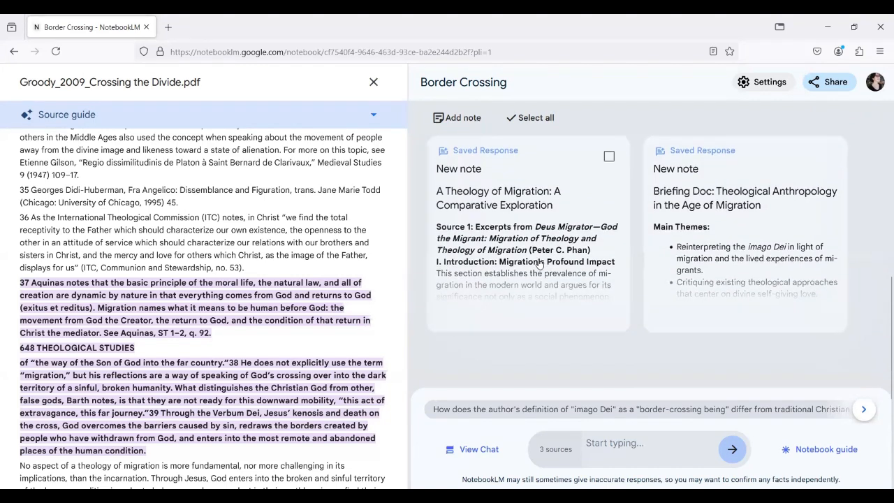
# - Open the saved note "A Theology of Migration: Exploring the Imago Dei in the Age of Global Movement", read through its section outlines for each source, and close it
pyautogui.click(538, 248)
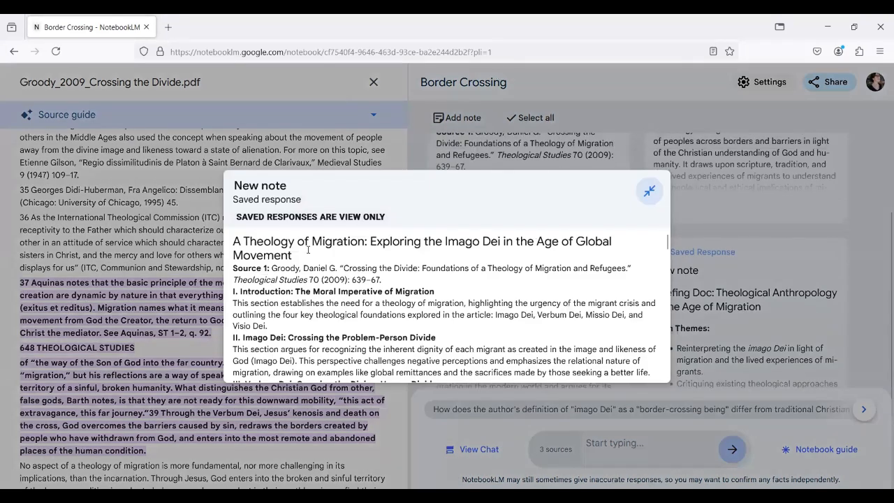
pyautogui.scroll(-3, 370, 287)
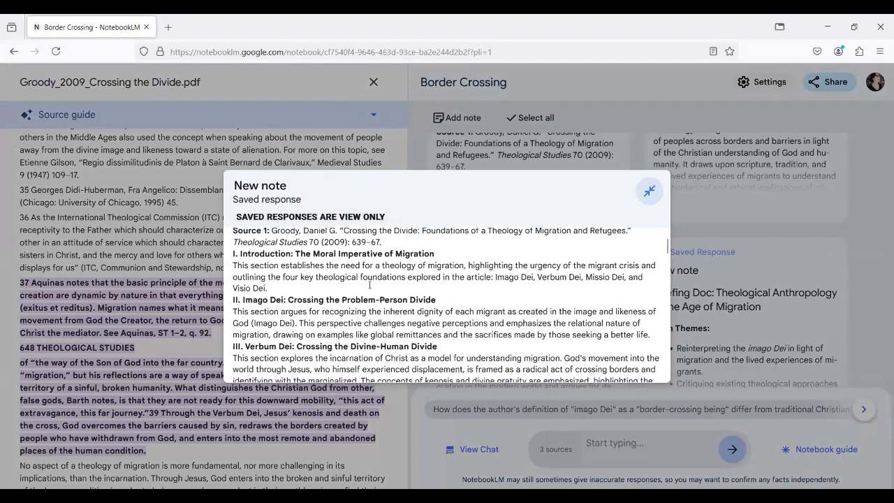
pyautogui.scroll(-6, 370, 285)
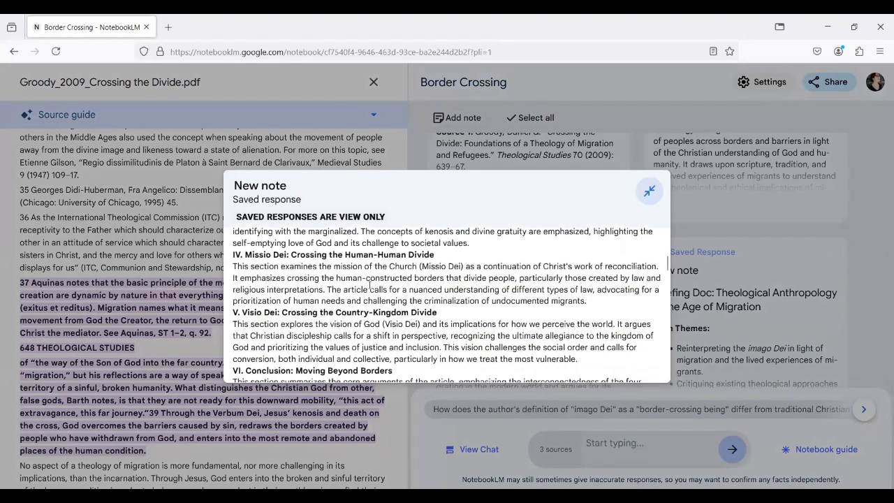
pyautogui.scroll(-3, 369, 287)
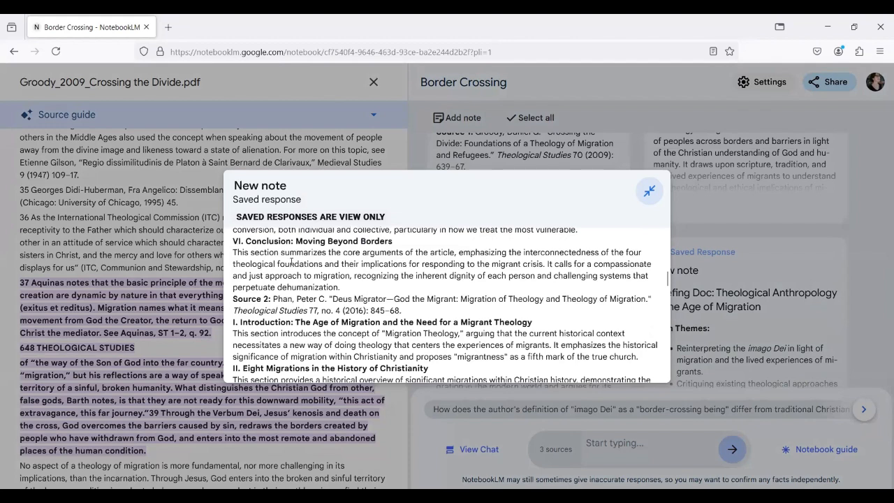
pyautogui.scroll(-3, 500, 271)
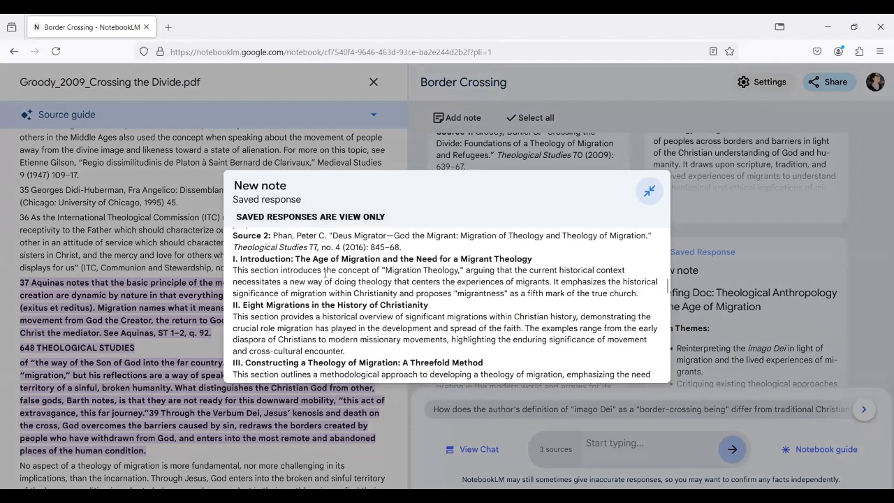
pyautogui.scroll(-10, 421, 322)
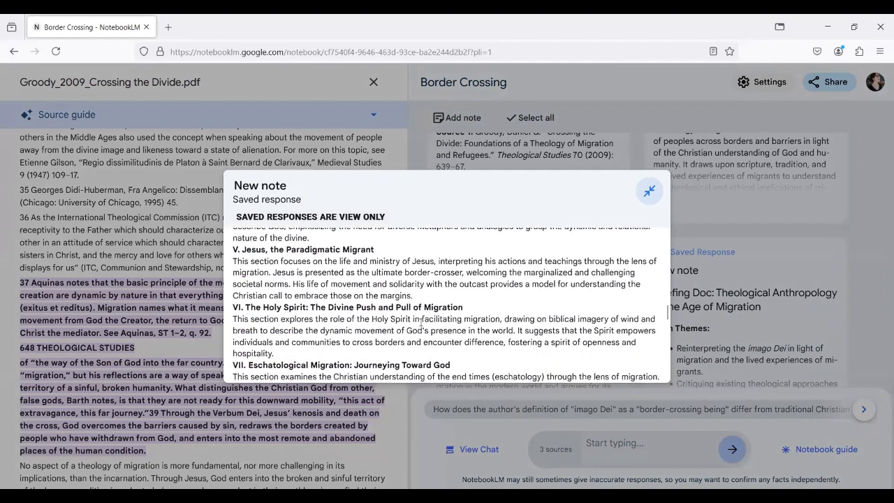
pyautogui.scroll(-10, 421, 322)
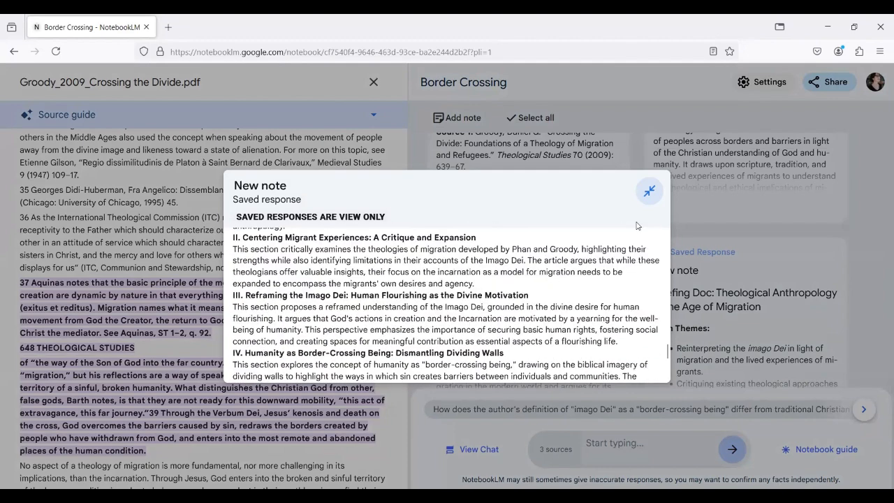
pyautogui.click(746, 261)
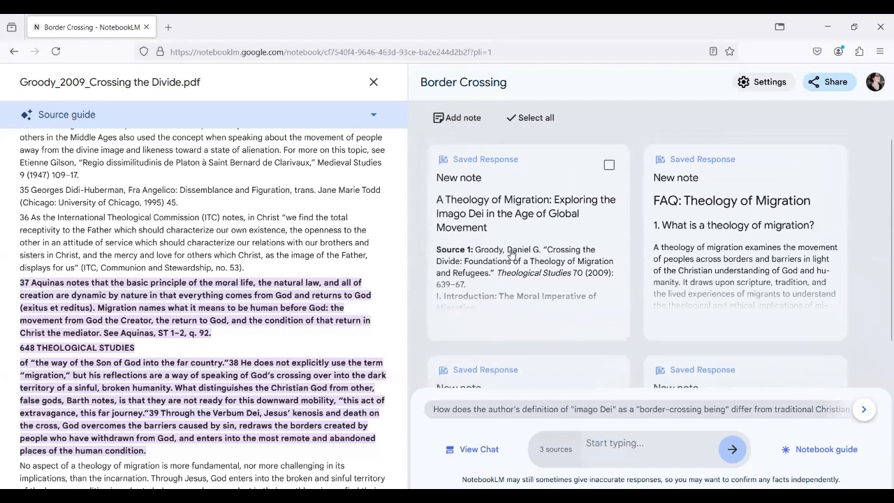
# - Listen to about the first minute of the Audio Overview in the Invention Of The Lightbulb notebook guide and pause it
pyautogui.click(818, 451)
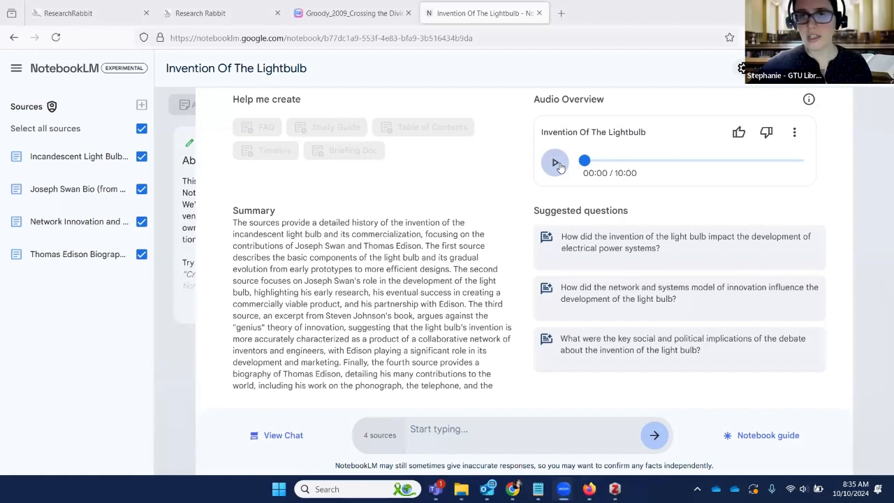
pyautogui.click(558, 165)
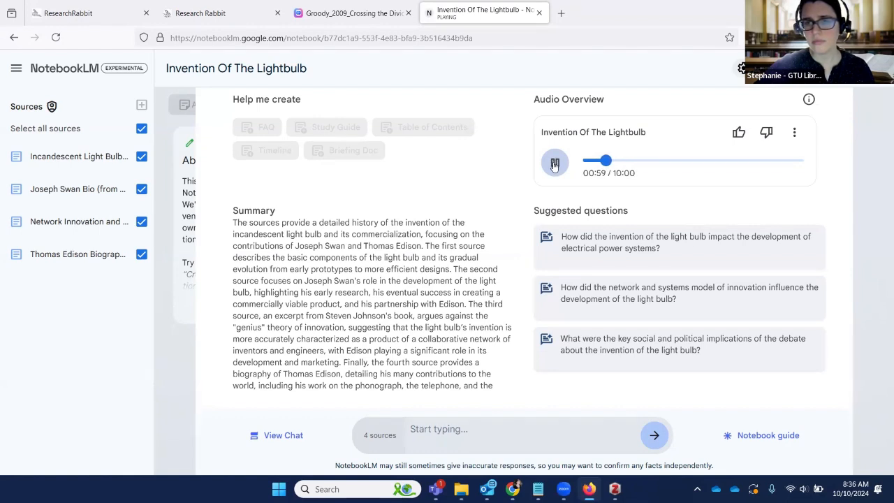
pyautogui.click(555, 163)
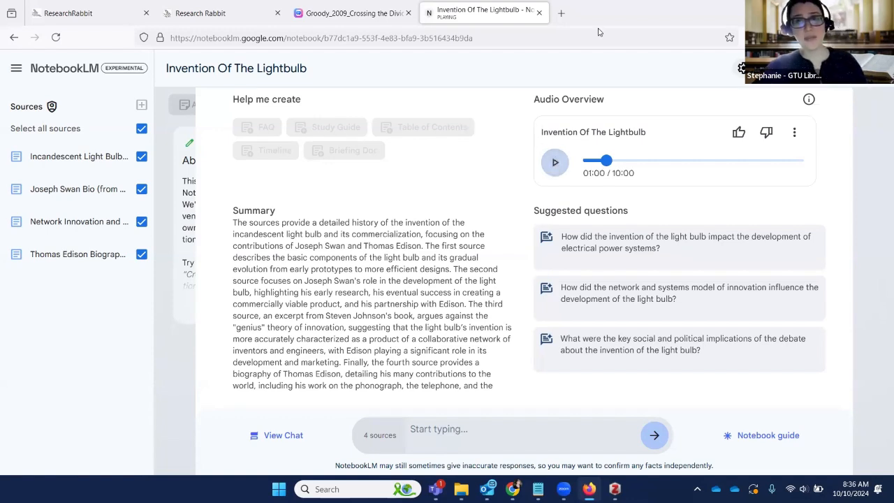